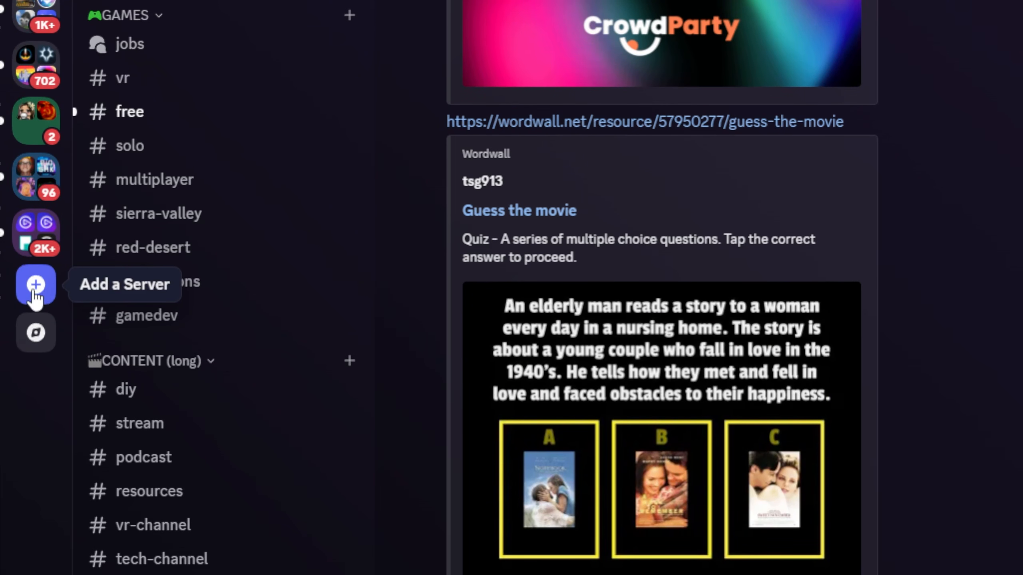
# Start creating a server from scratch for me and my friends, and name it Productivity1.
pyautogui.click(43, 293)
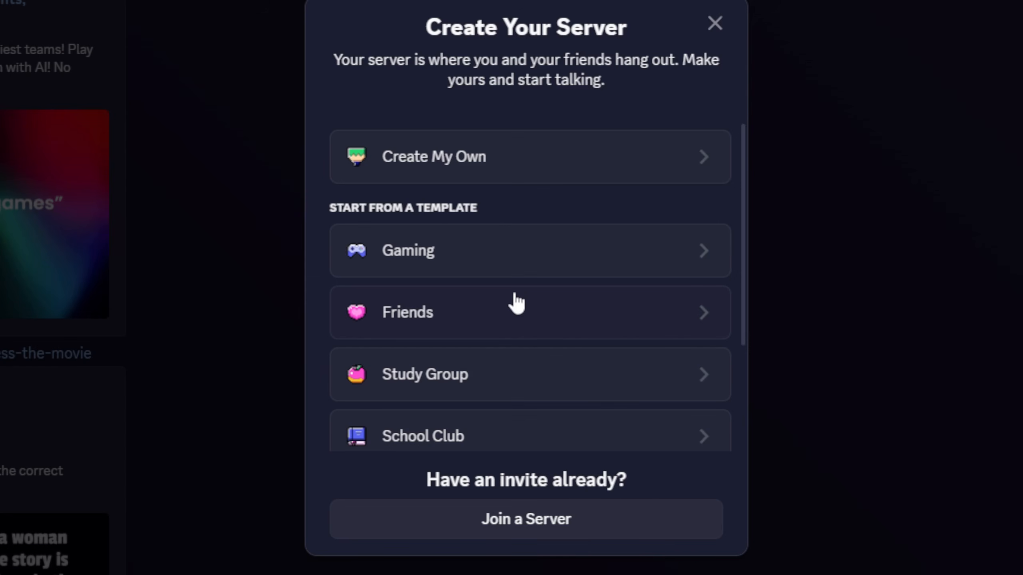
pyautogui.click(526, 169)
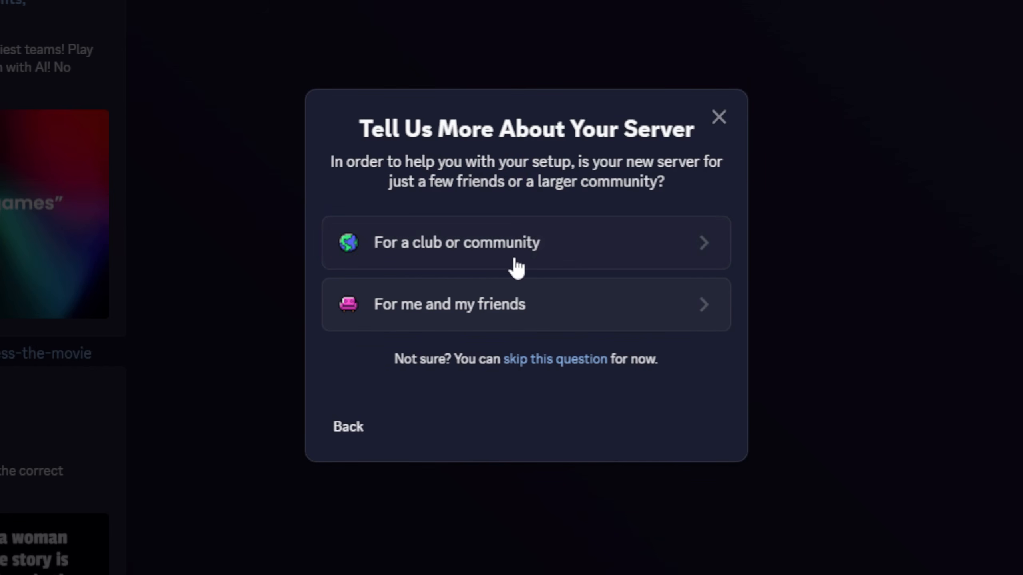
pyautogui.click(505, 325)
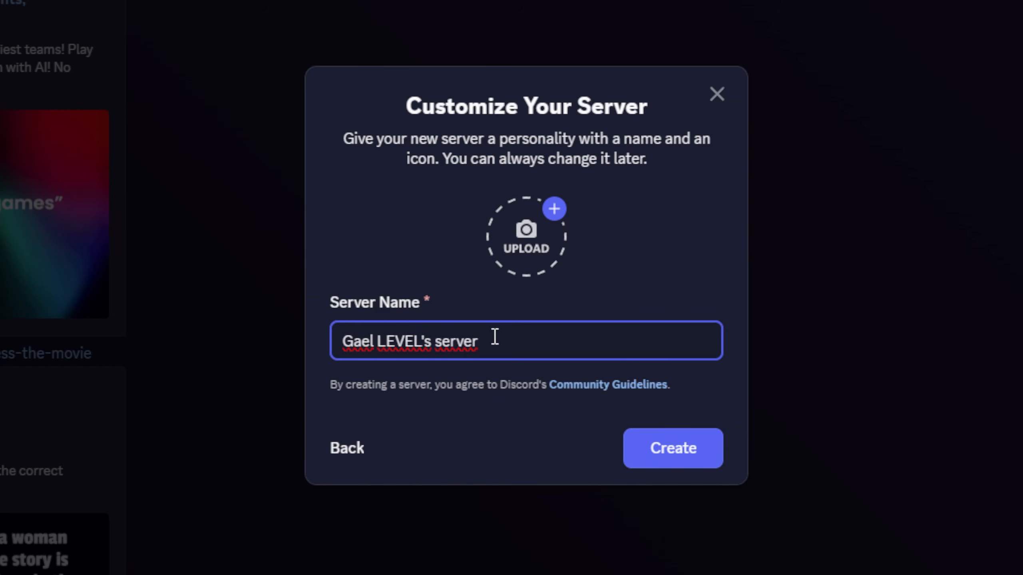
pyautogui.hotkey('ctrl', 'a')
pyautogui.write('Productivity1')
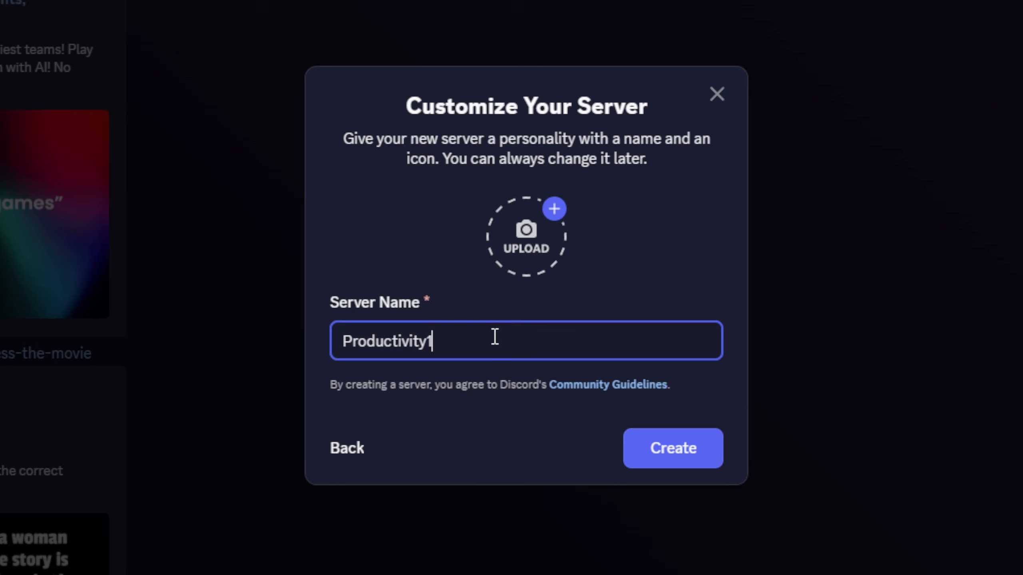
# Upload an image from the Reaction folder as the server icon and create the server.
pyautogui.click(522, 253)
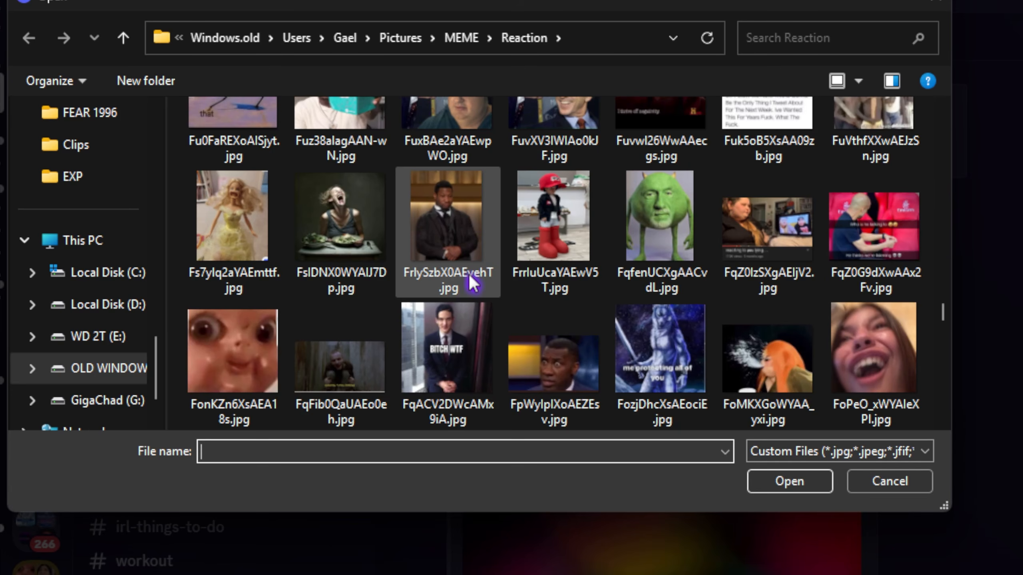
pyautogui.scroll(-10, 468, 272)
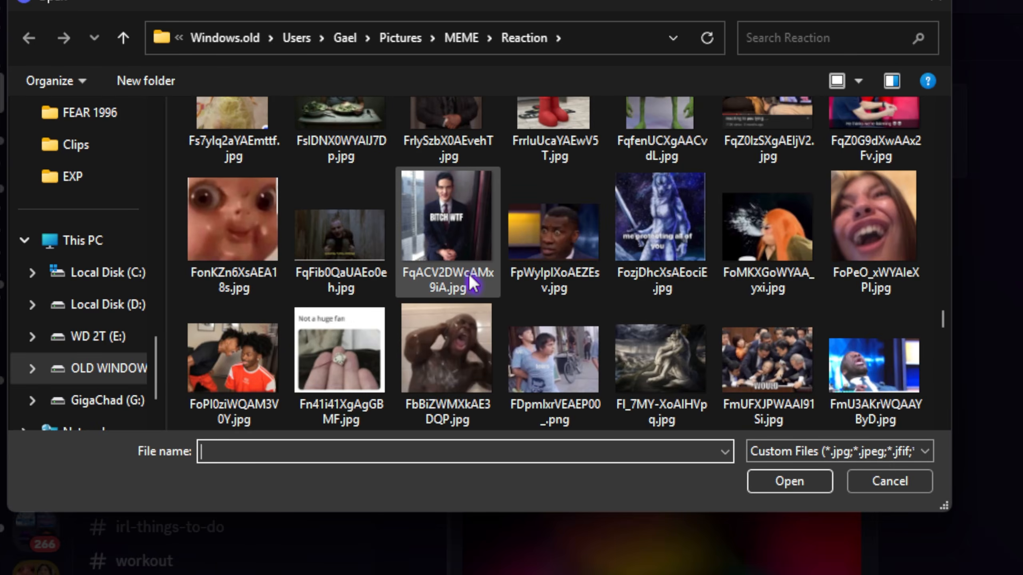
pyautogui.doubleClick(446, 249)
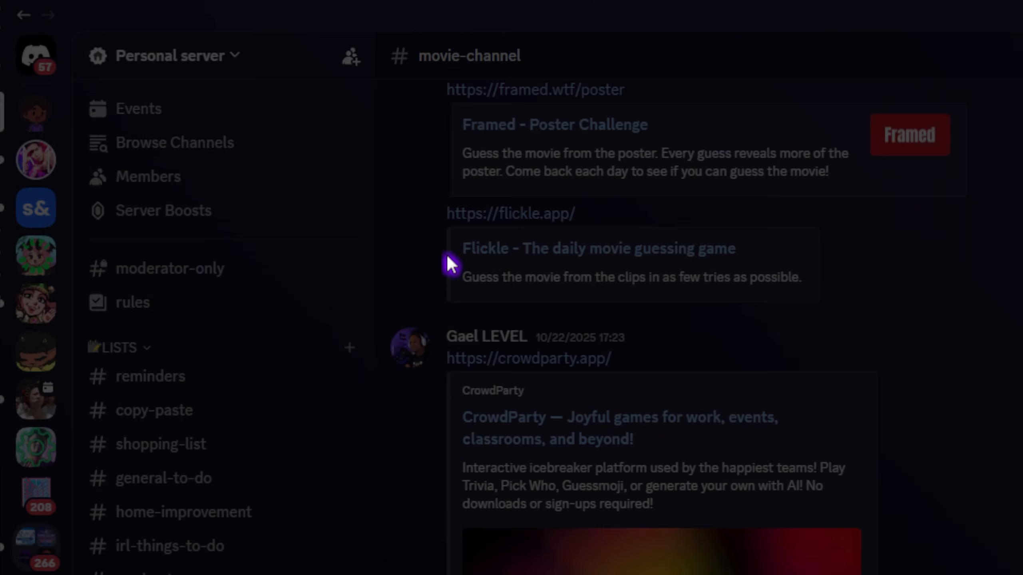
pyautogui.click(676, 491)
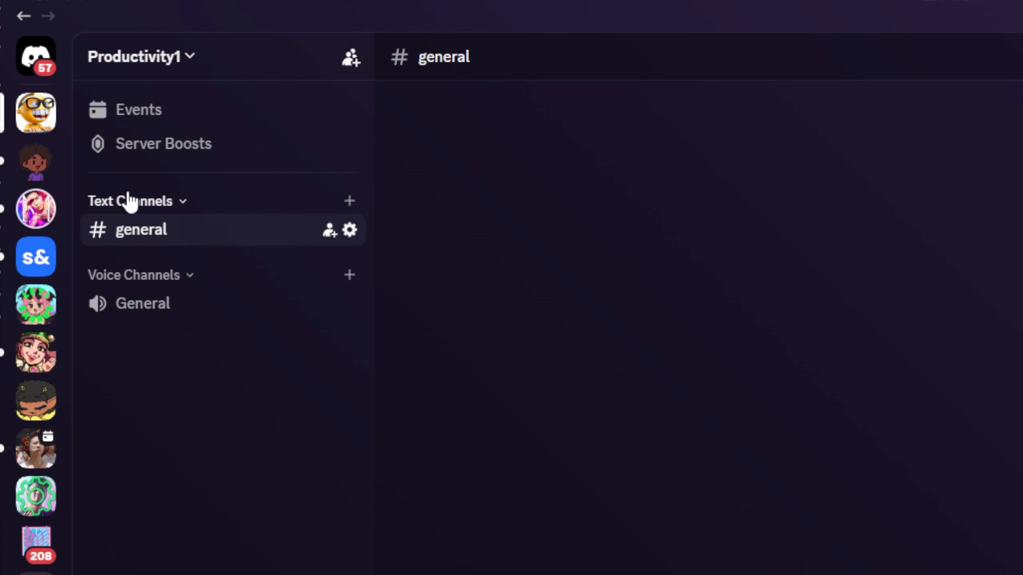
# Change the name of the Text Channels category to LISTS.
pyautogui.rightClick(133, 203)
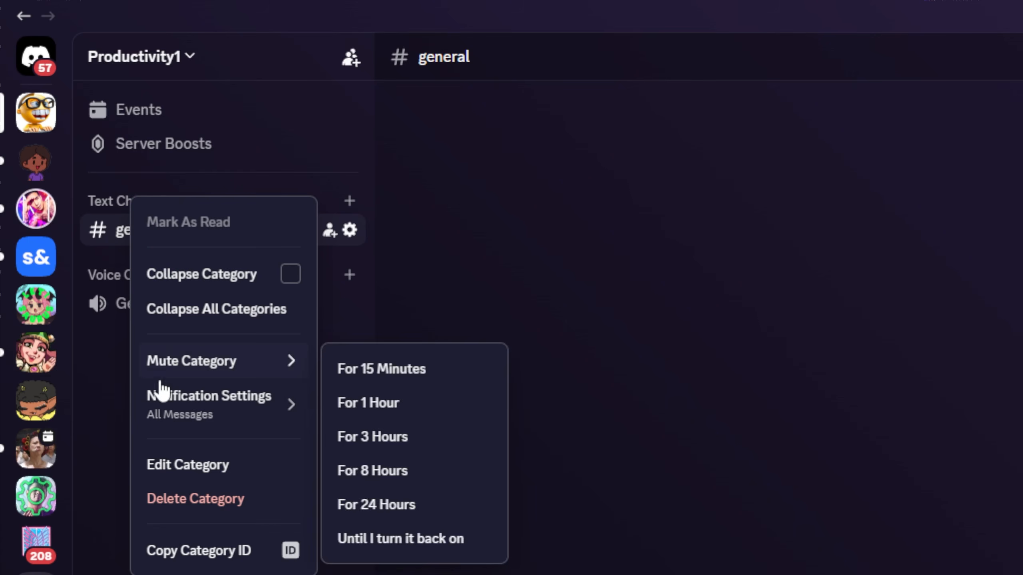
pyautogui.click(163, 470)
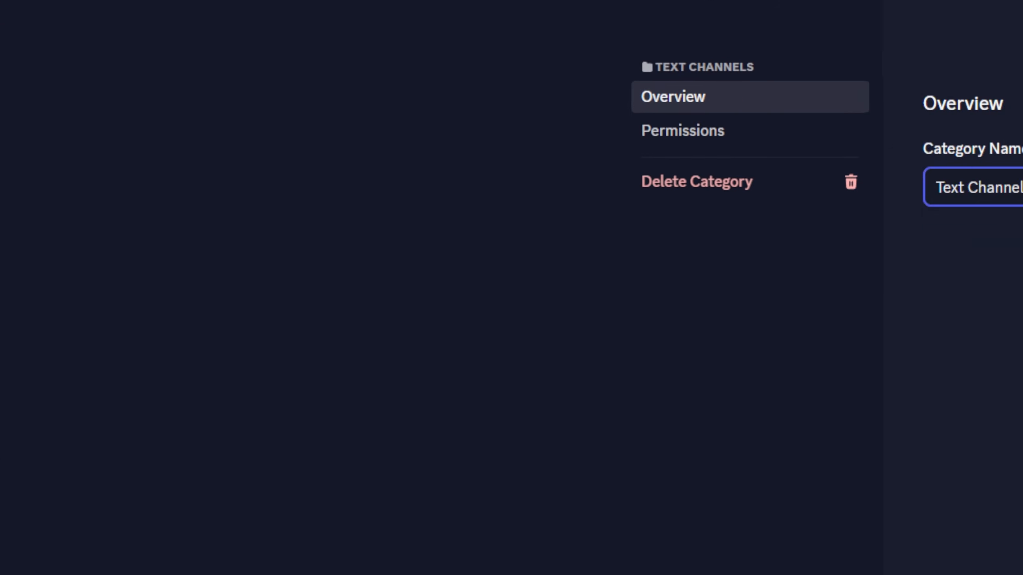
pyautogui.hotkey('ctrl', 'a')
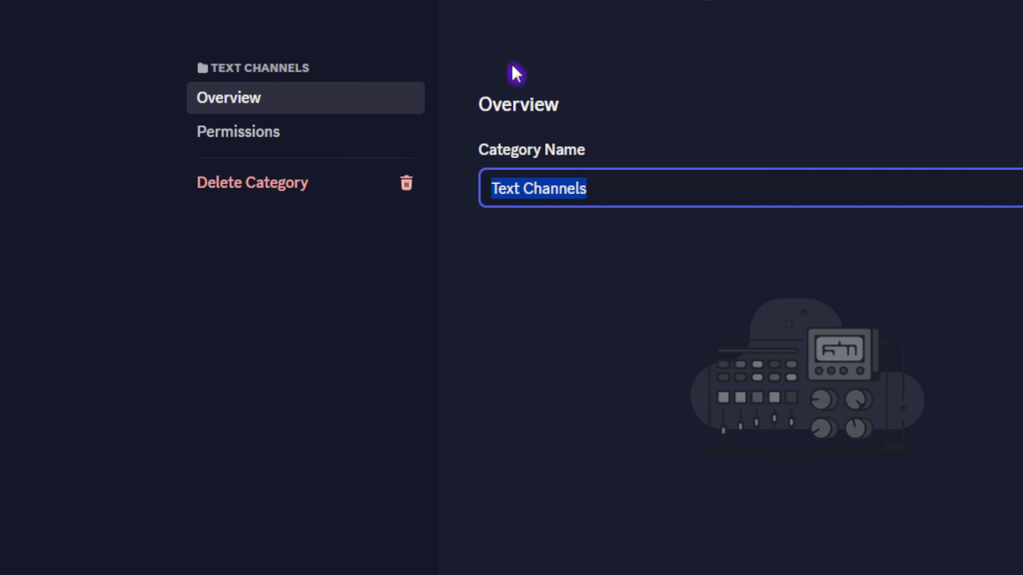
pyautogui.write('LIUS')
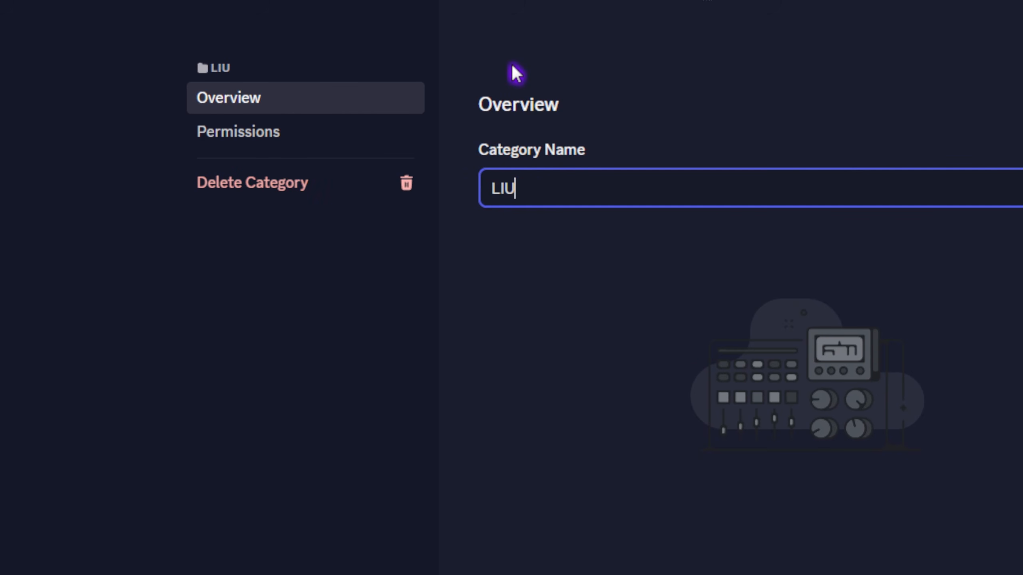
pyautogui.press('BackSpace')
pyautogui.press('BackSpace')
pyautogui.write('STS')
# Try a memo emoji and a clipboard emoji in front of the LISTS category name.
pyautogui.press('super+period')
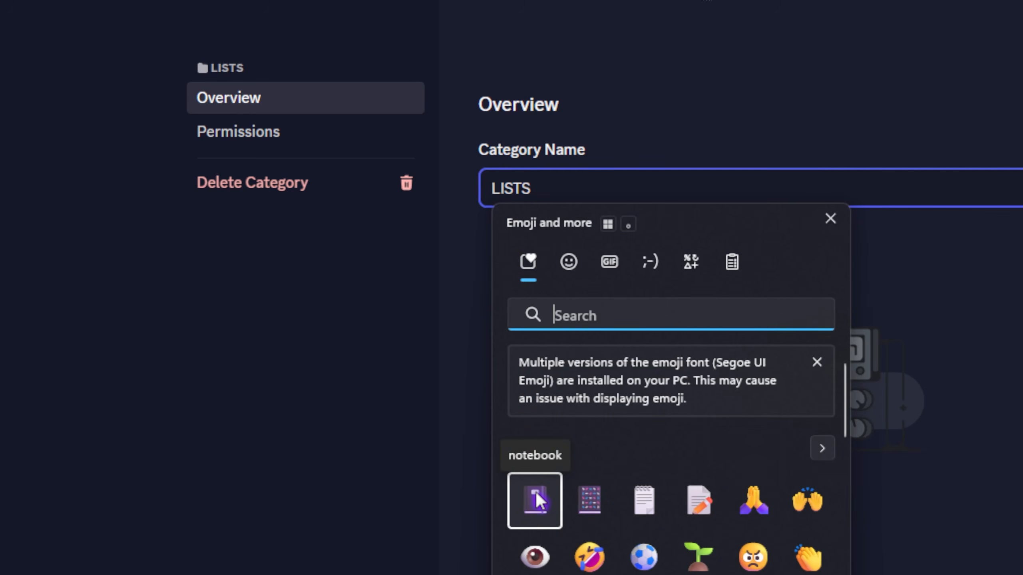
pyautogui.write('note')
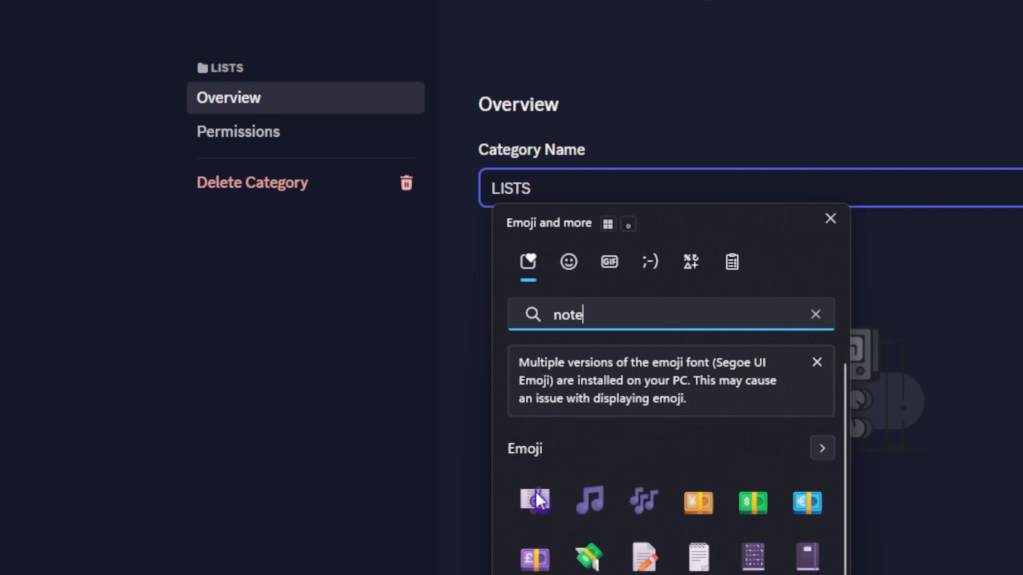
pyautogui.write('s')
pyautogui.click(590, 499)
pyautogui.click(640, 498)
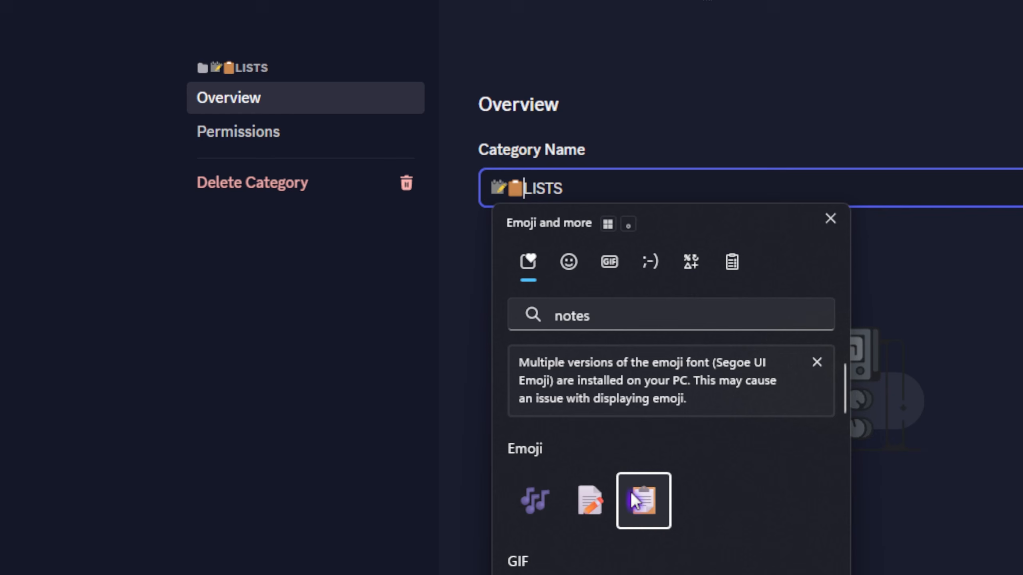
# Put a single notebook emoji in front of the LISTS category name and save the changes.
pyautogui.press('BackSpace')
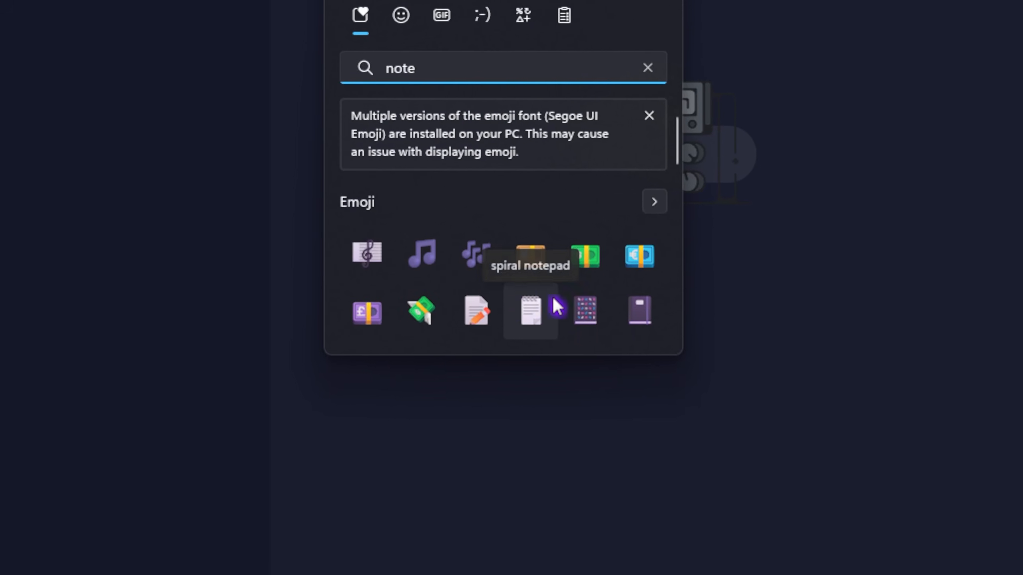
pyautogui.click(671, 345)
pyautogui.press('BackSpace')
pyautogui.press('BackSpace')
pyautogui.press('BackSpace')
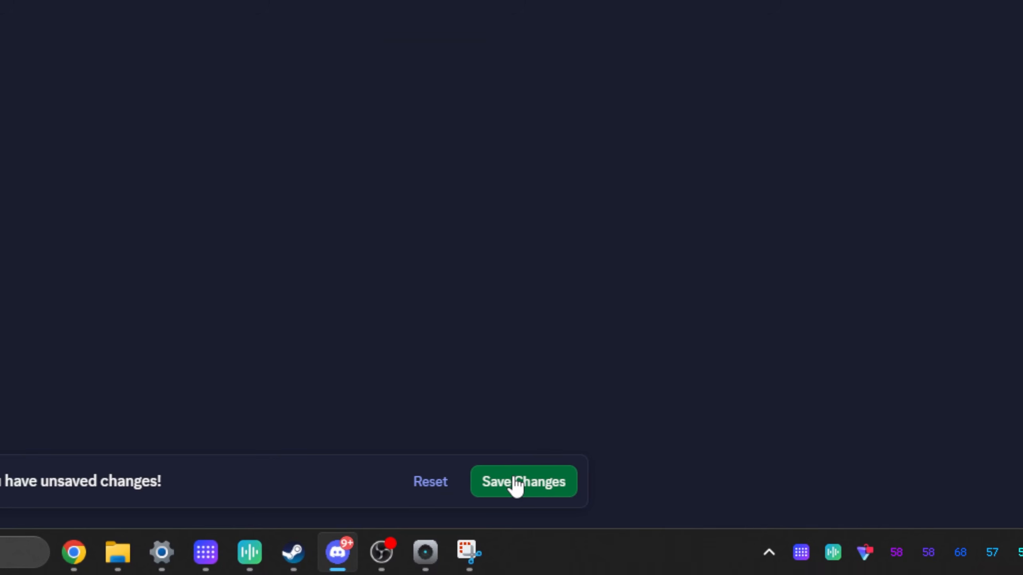
pyautogui.click(514, 484)
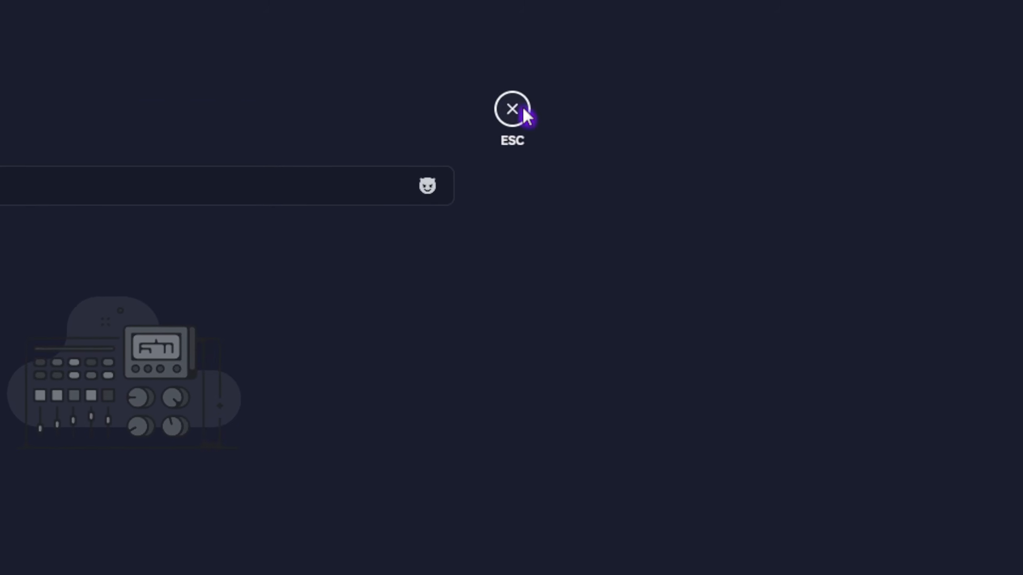
pyautogui.click(549, 105)
# Create a category named MEDIA with a radio emoji in front of the name.
pyautogui.rightClick(189, 387)
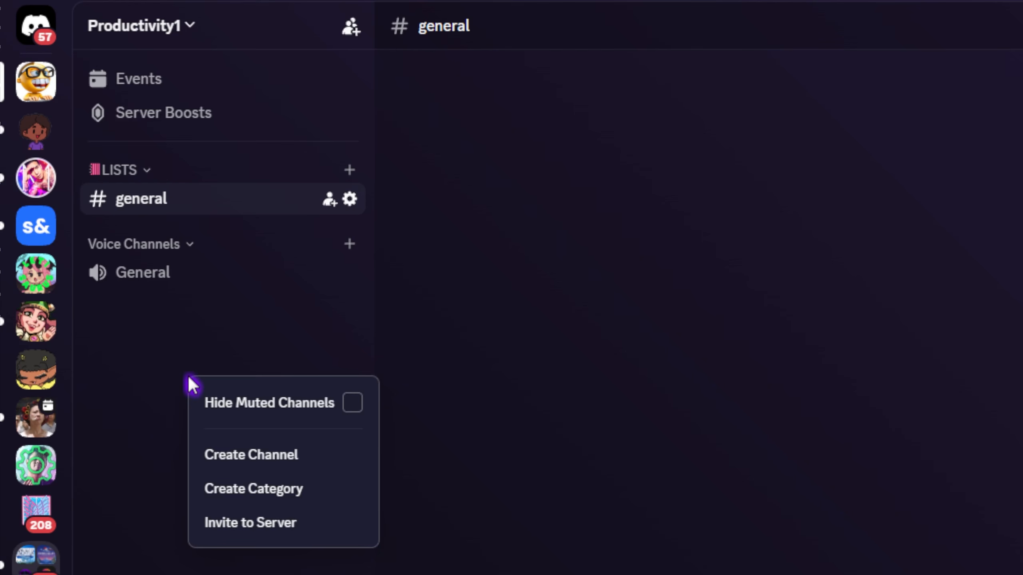
pyautogui.click(240, 495)
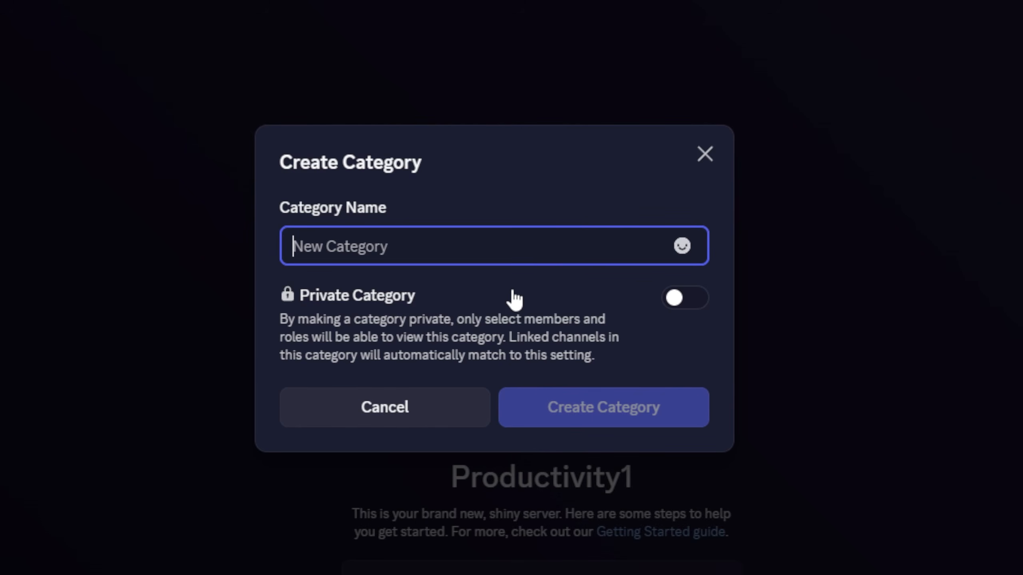
pyautogui.write('MEDIA')
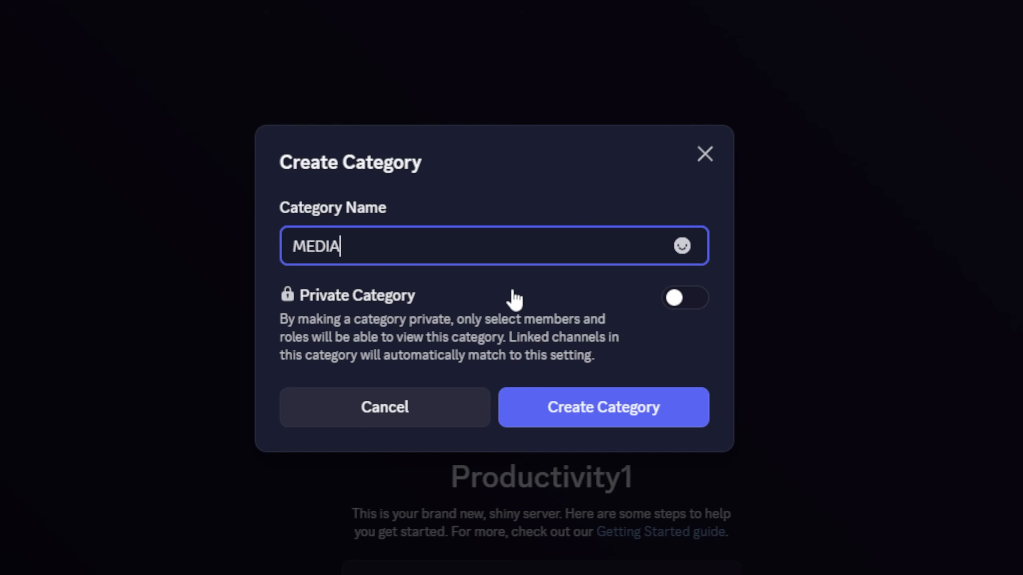
pyautogui.press('Left')
pyautogui.press('Home')
pyautogui.press('super+period')
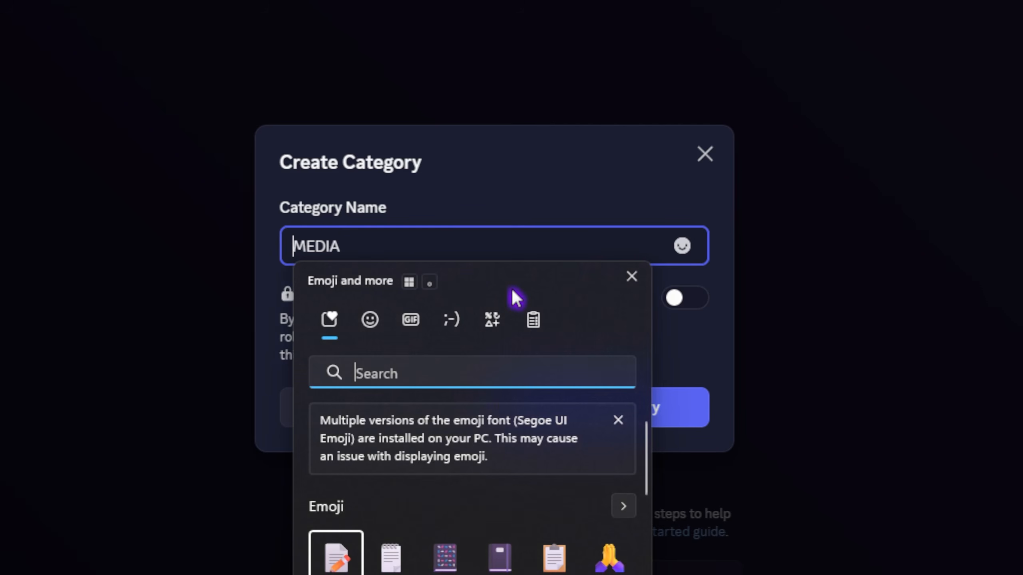
pyautogui.write('play')
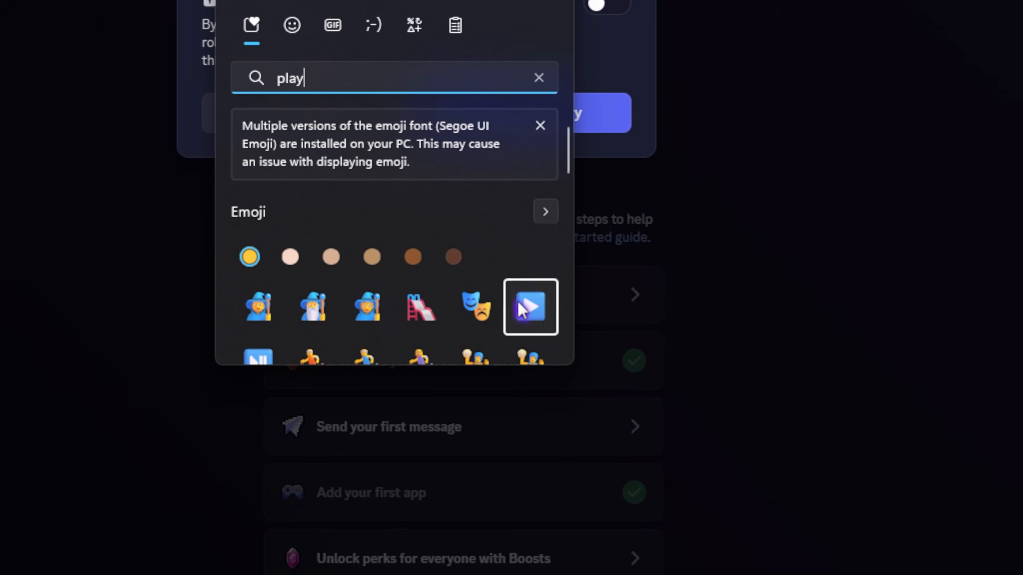
pyautogui.click(519, 303)
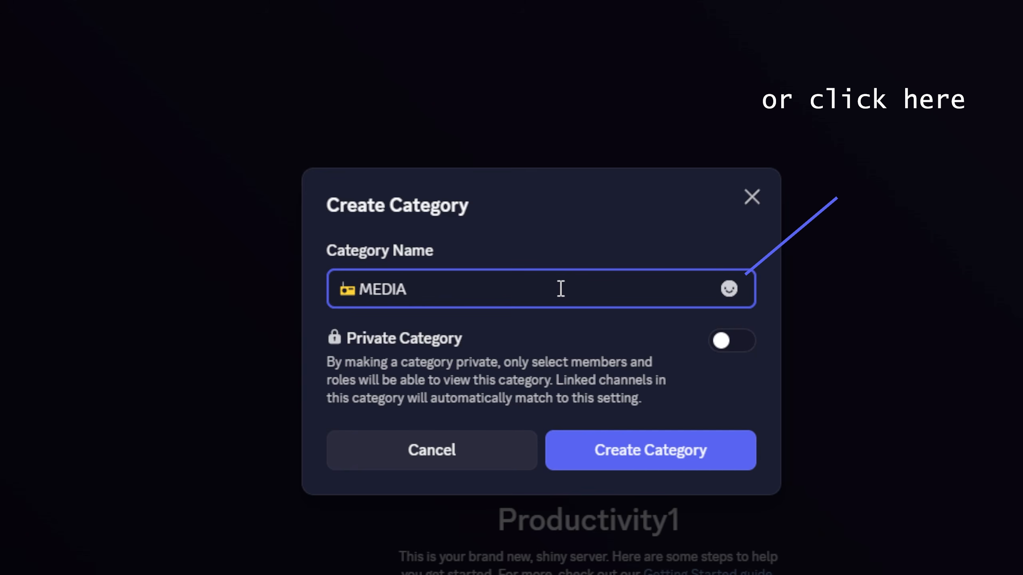
pyautogui.click(584, 447)
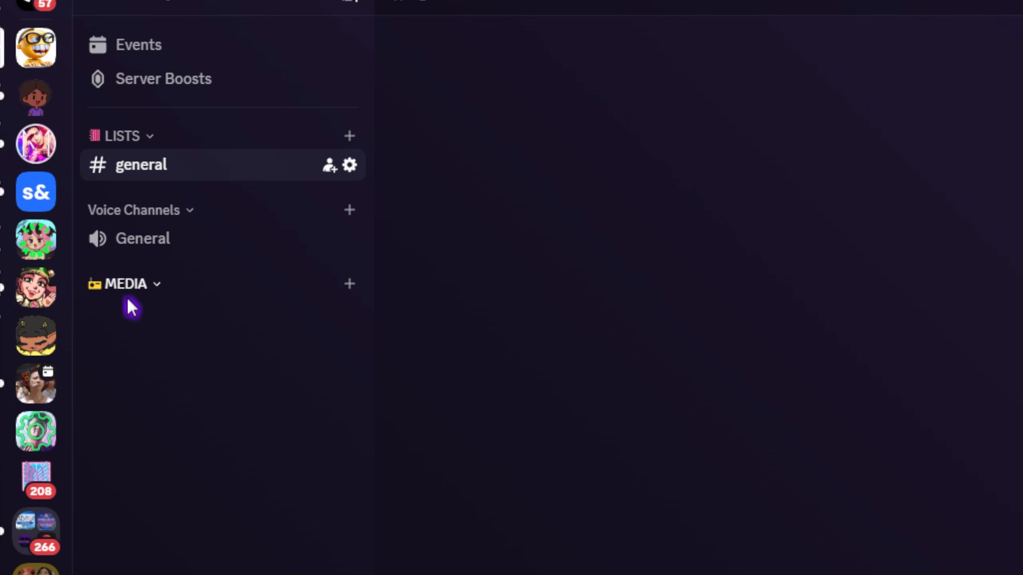
# Create a category named CONTENT with emojis in front of the name, and move the Voice Channels category below it.
pyautogui.rightClick(131, 328)
pyautogui.click(160, 443)
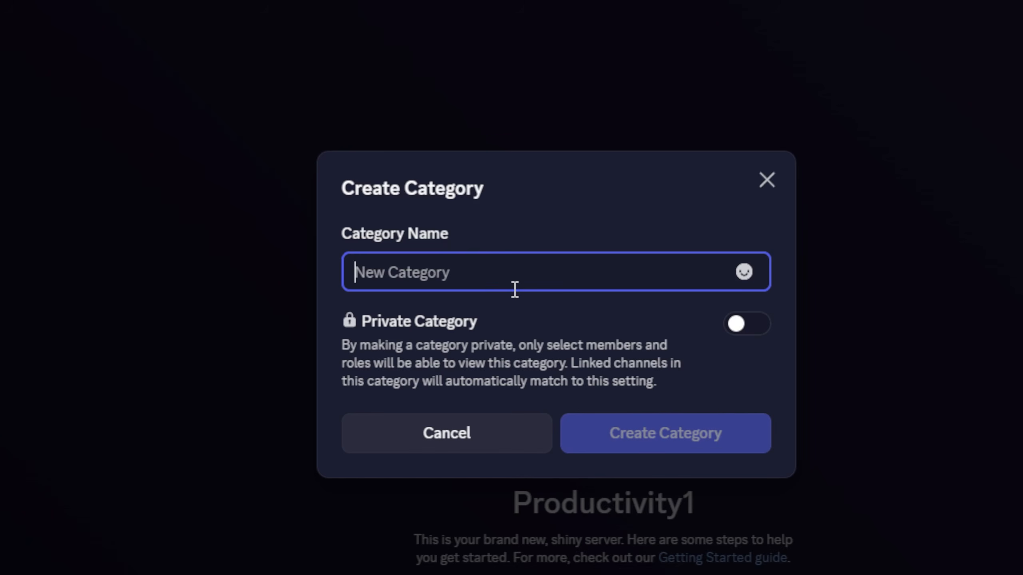
pyautogui.write('CON')
pyautogui.click(599, 443)
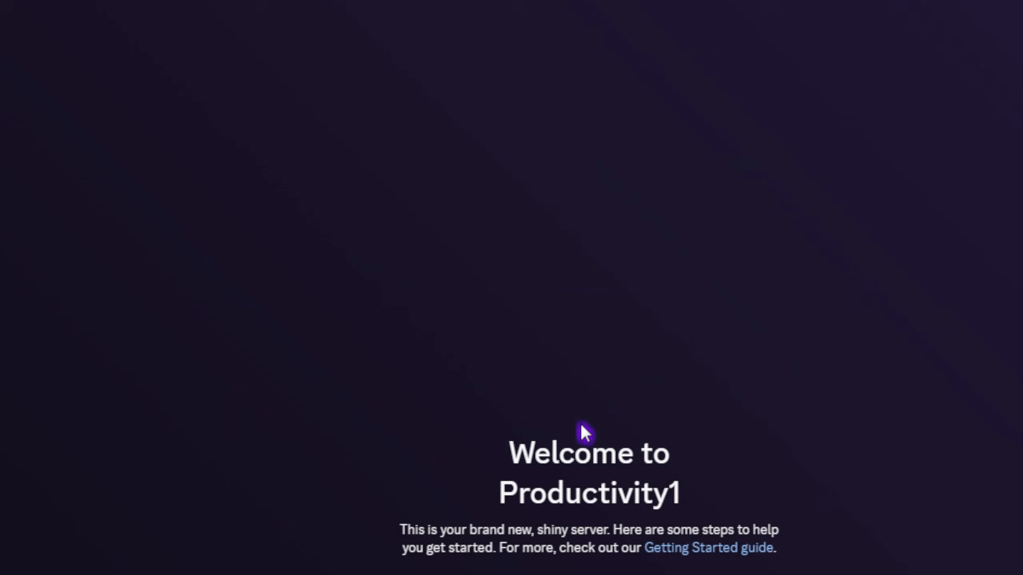
pyautogui.moveTo(155, 152); pyautogui.dragTo(145, 267)
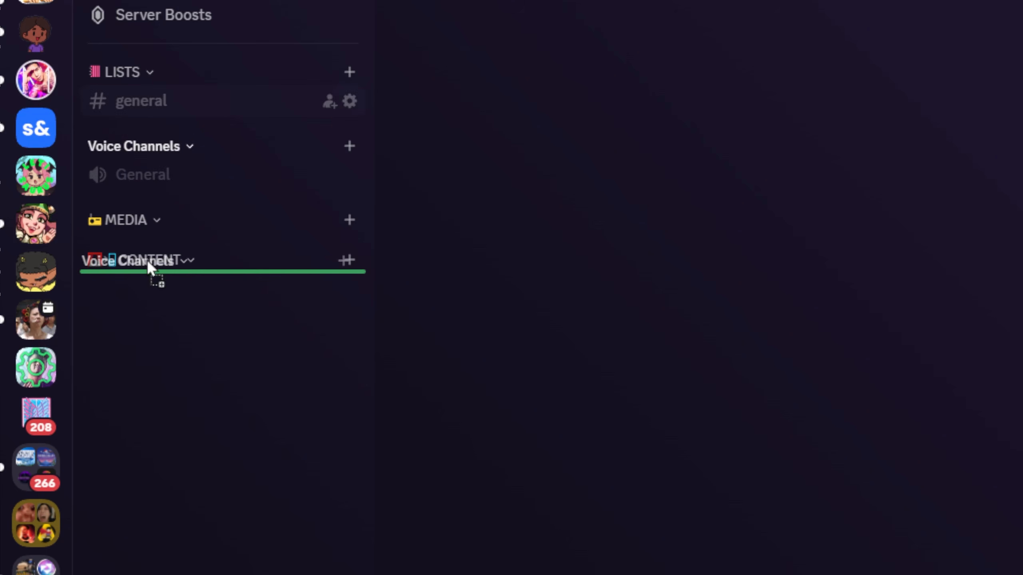
# Create a category named DIY with a pickaxe emoji in front of the name.
pyautogui.rightClick(190, 208)
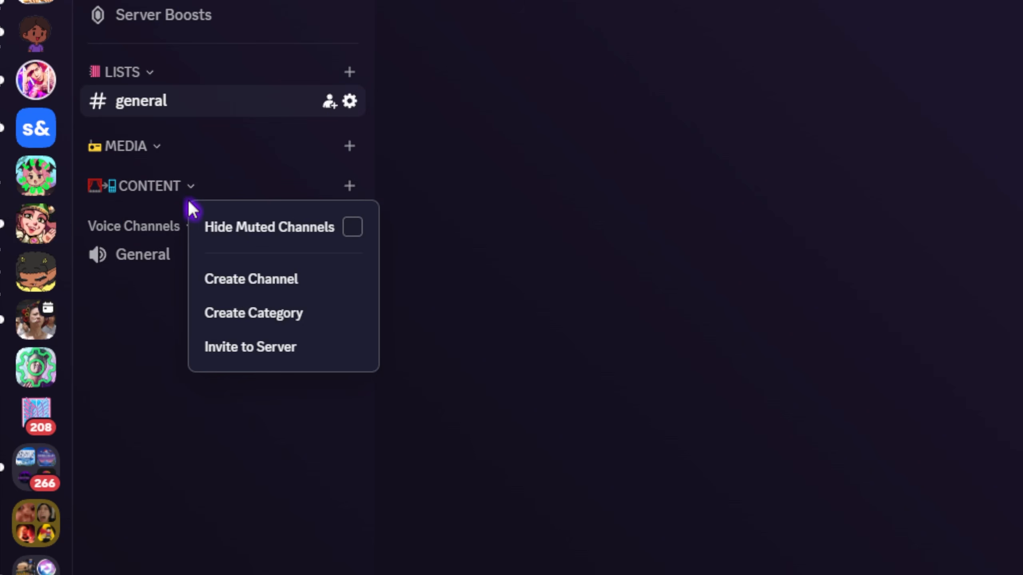
pyautogui.click(212, 309)
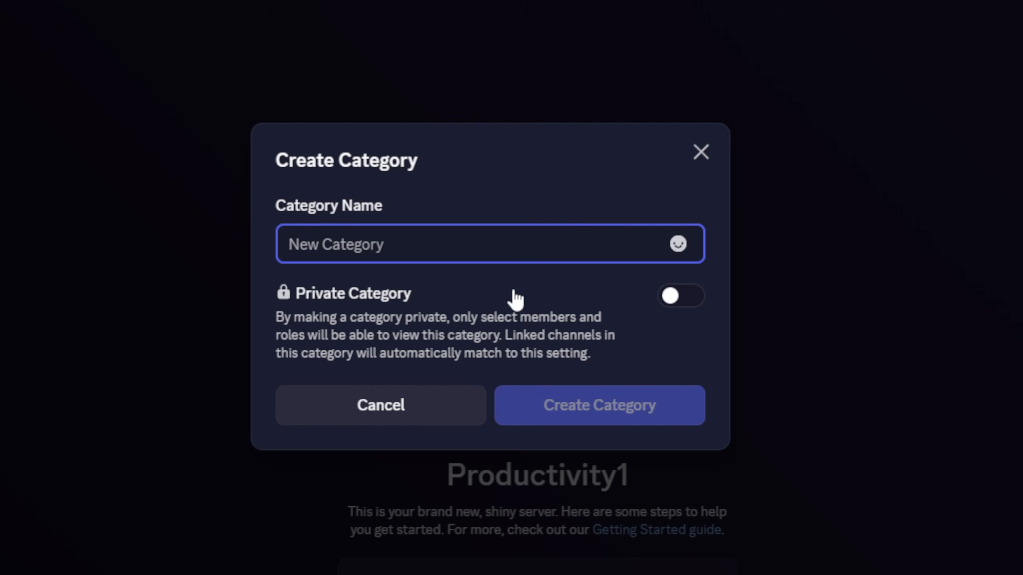
pyautogui.write('DIY')
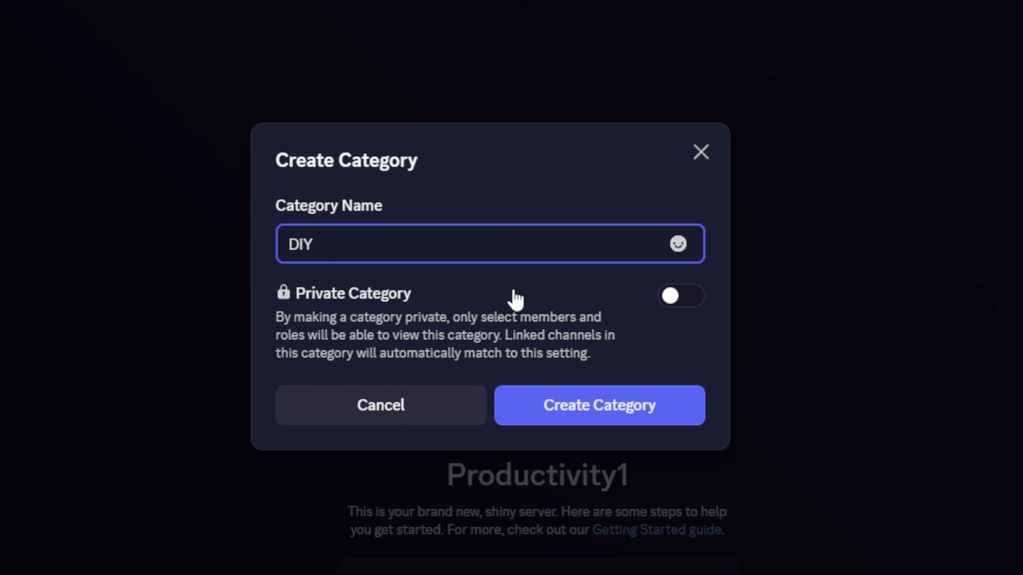
pyautogui.press('Left')
pyautogui.press('Left')
pyautogui.press('Left')
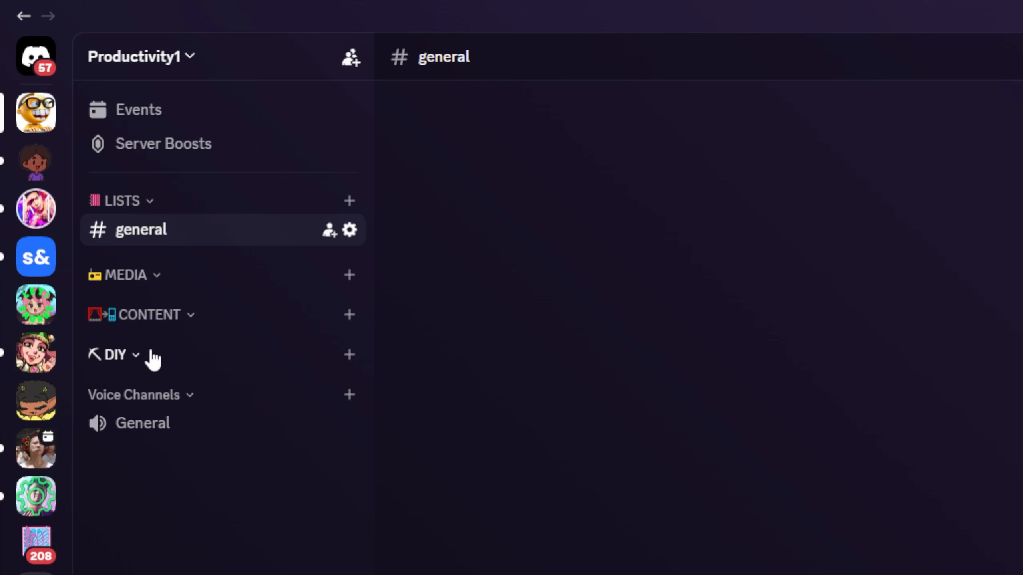
# Rename the general text channel to copy-paste with a small teal diamond emoji in front, and save the change.
pyautogui.rightClick(135, 238)
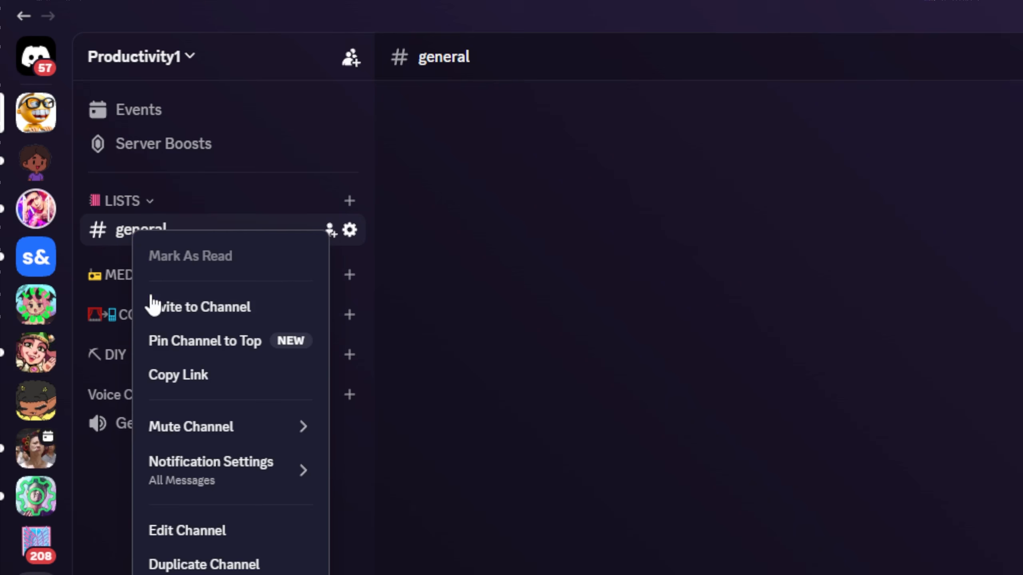
pyautogui.moveTo(172, 475)
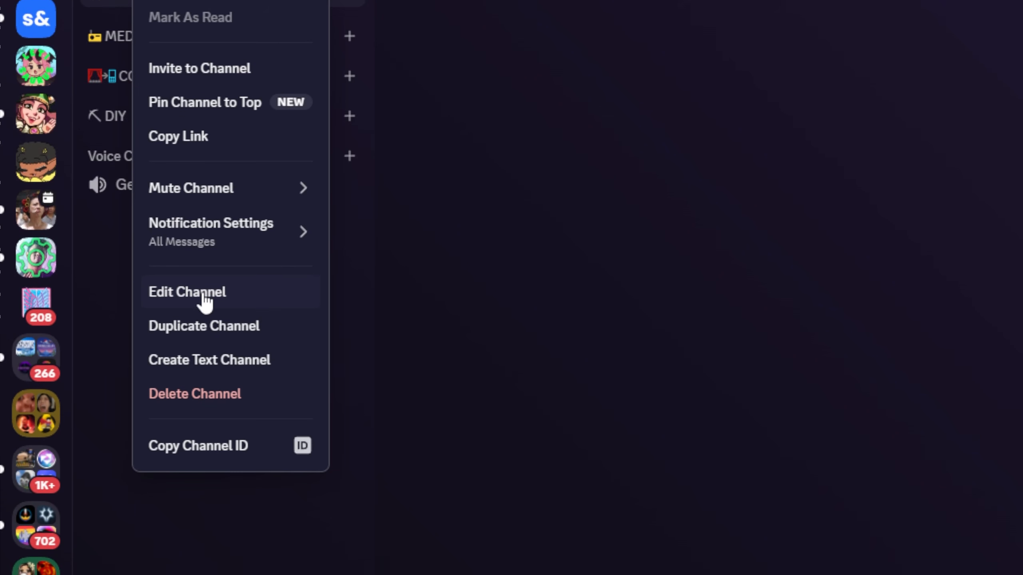
pyautogui.click(201, 529)
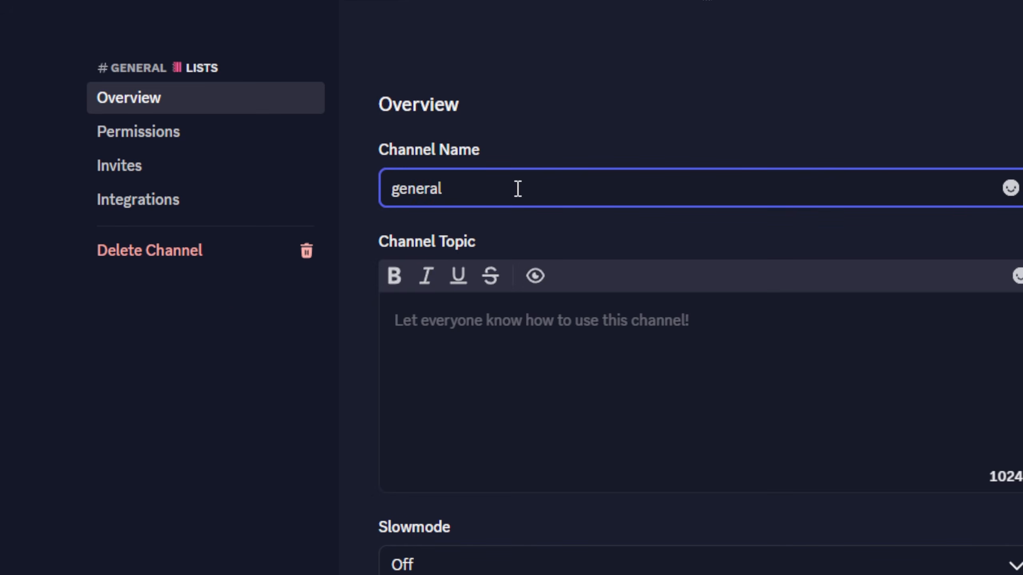
pyautogui.doubleClick(518, 189)
pyautogui.write('copy-paste')
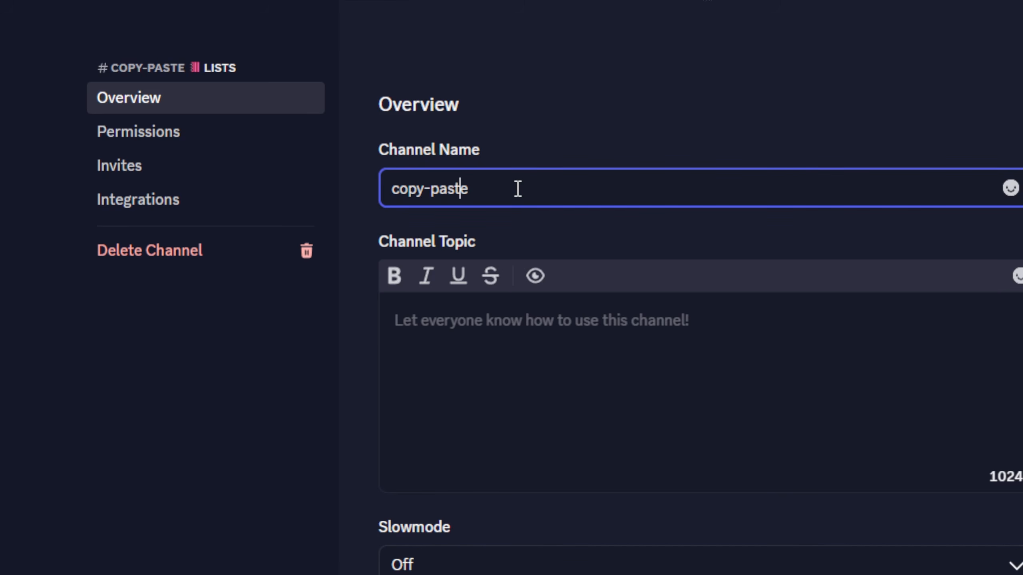
pyautogui.press('Home')
pyautogui.press('super+period')
pyautogui.scroll(-5, 494, 445)
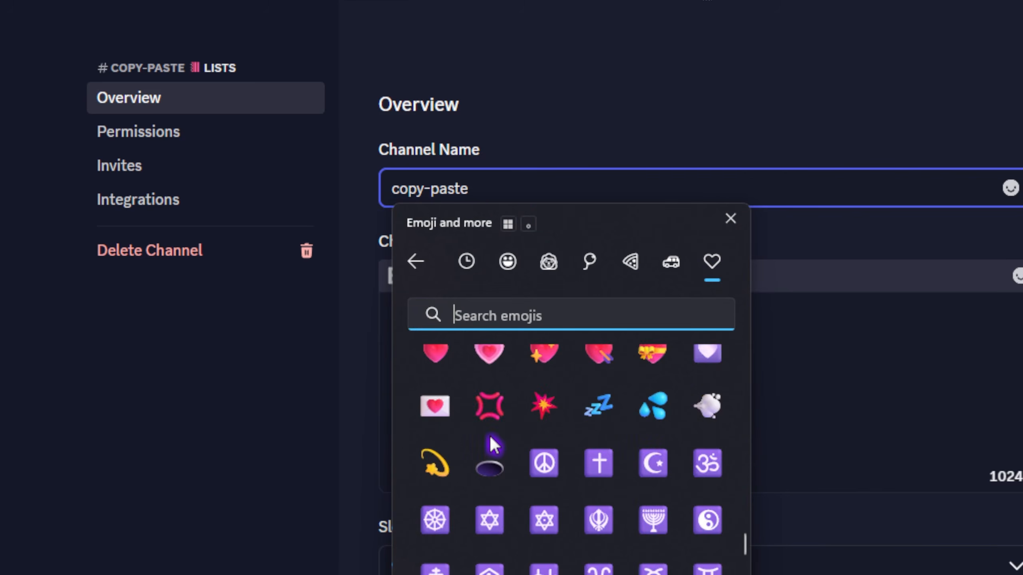
pyautogui.scroll(-6, 490, 437)
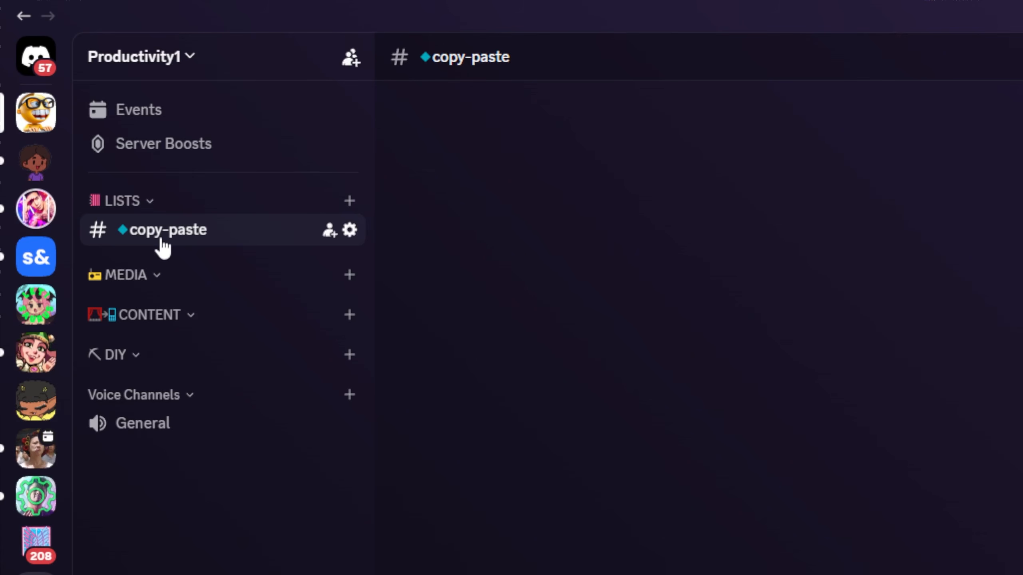
# Duplicate the copy-paste channel in LISTS as shopping-list, keeping the diamond emoji in front of the name.
pyautogui.rightClick(163, 243)
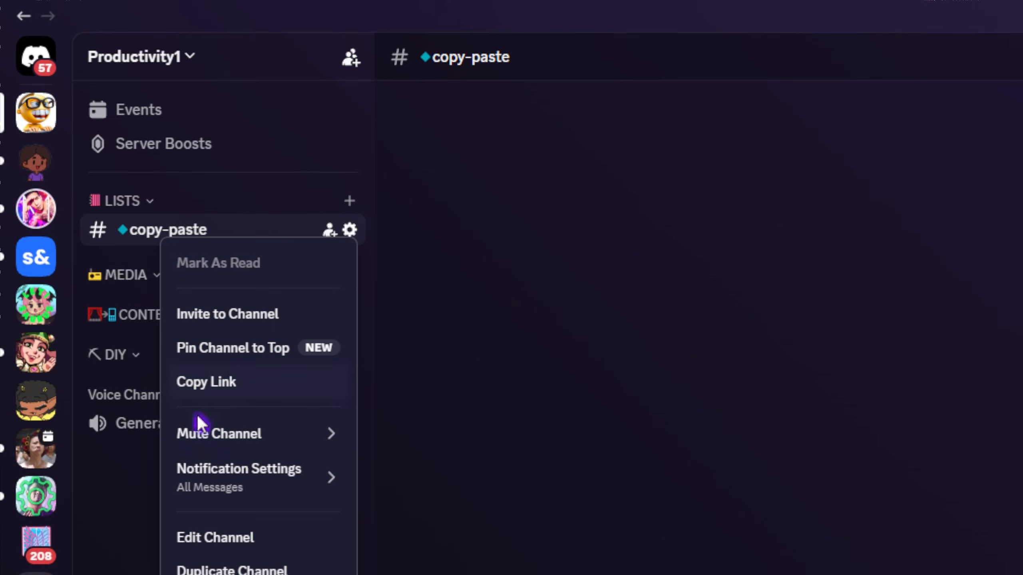
pyautogui.click(213, 570)
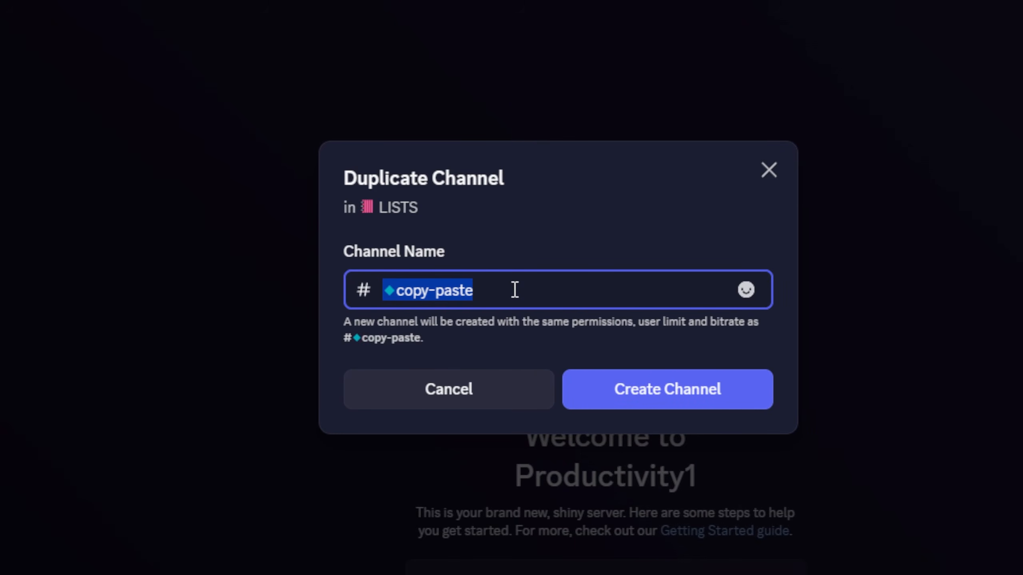
pyautogui.moveTo(515, 289); pyautogui.dragTo(398, 292)
pyautogui.write('shopp')
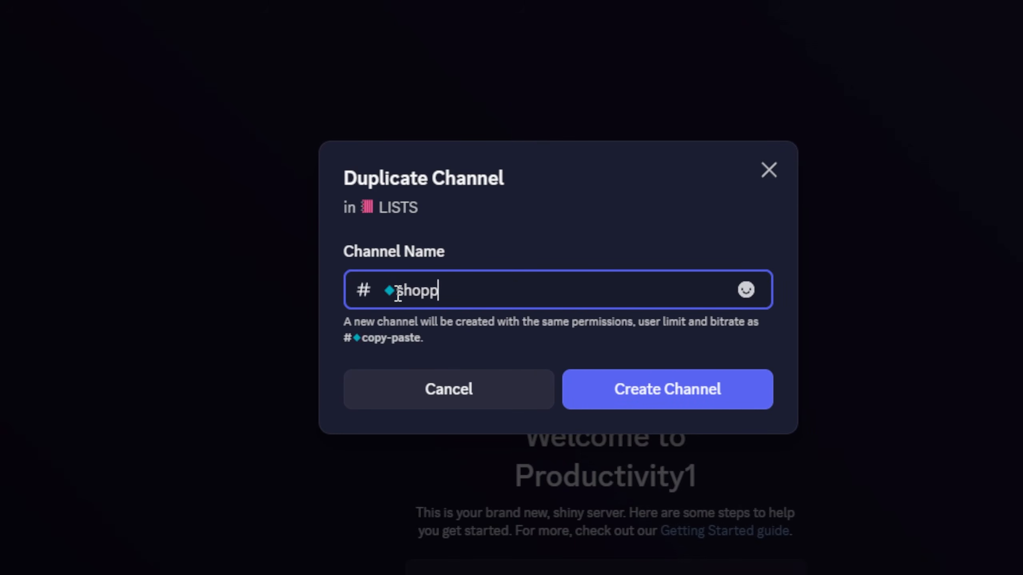
pyautogui.write('ing-list')
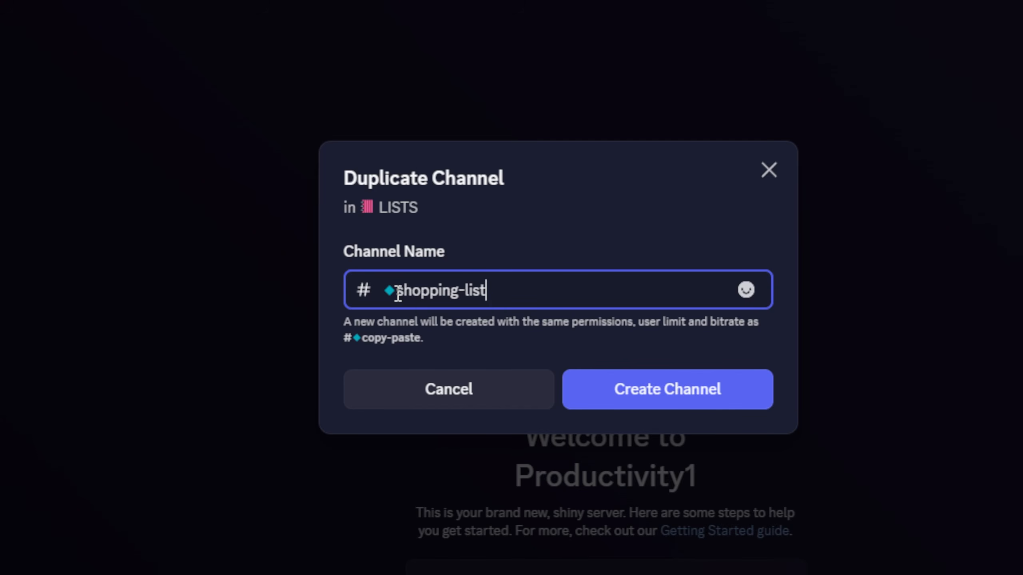
pyautogui.click(634, 391)
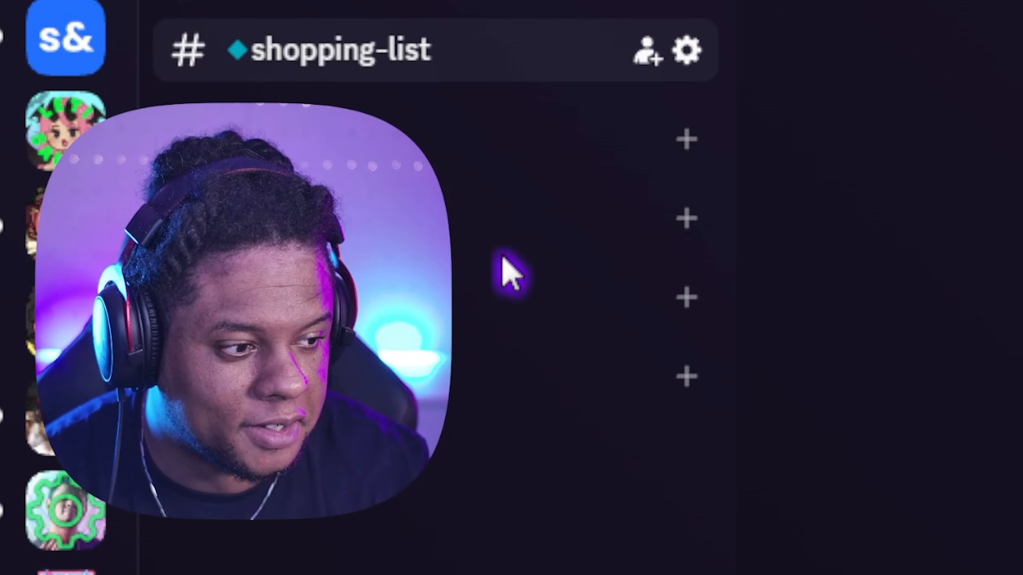
# Duplicate the shopping-list channel as general-to-do, keeping the diamond emoji in front of the name.
pyautogui.rightClick(140, 265)
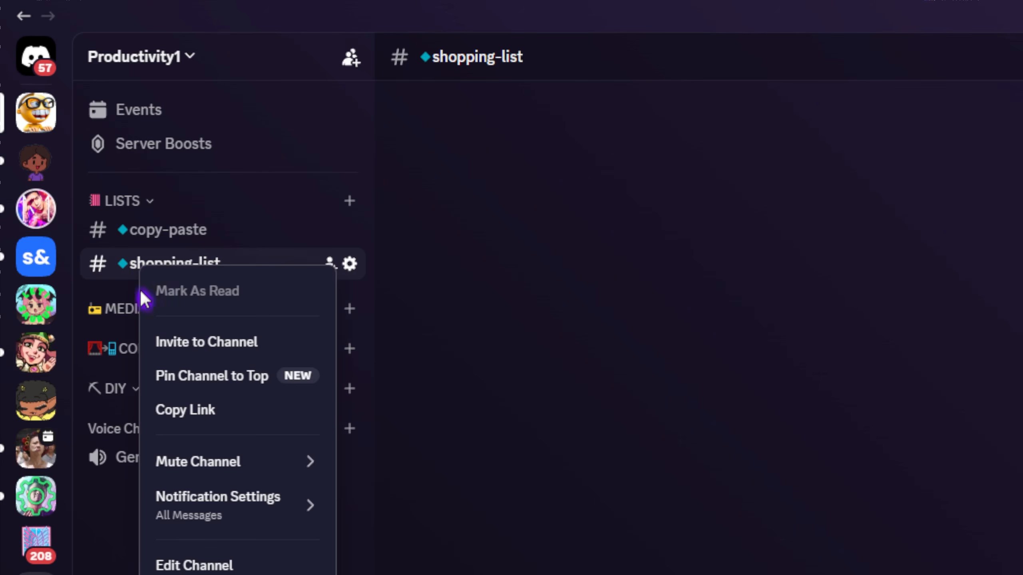
pyautogui.click(170, 335)
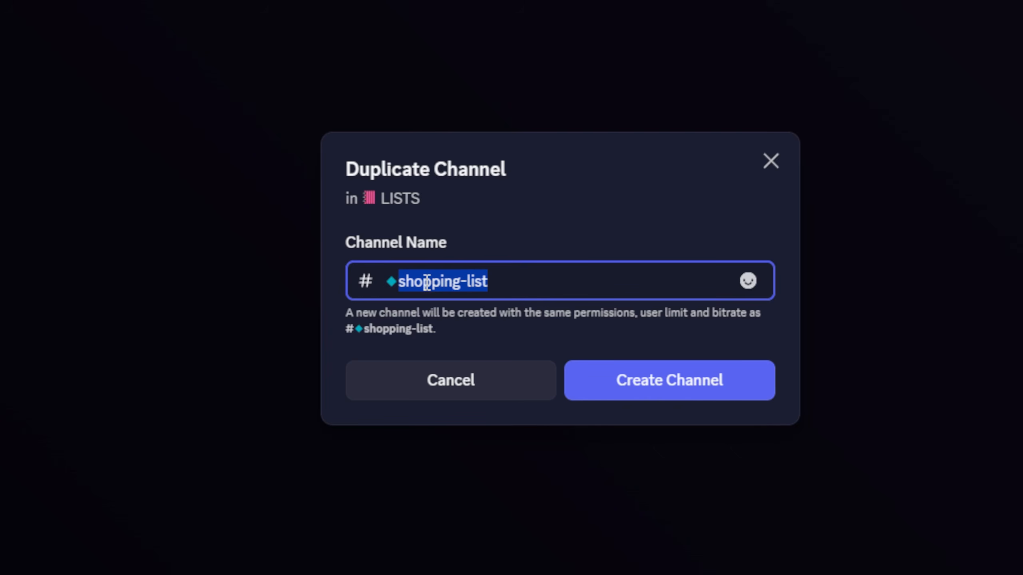
pyautogui.write('gen')
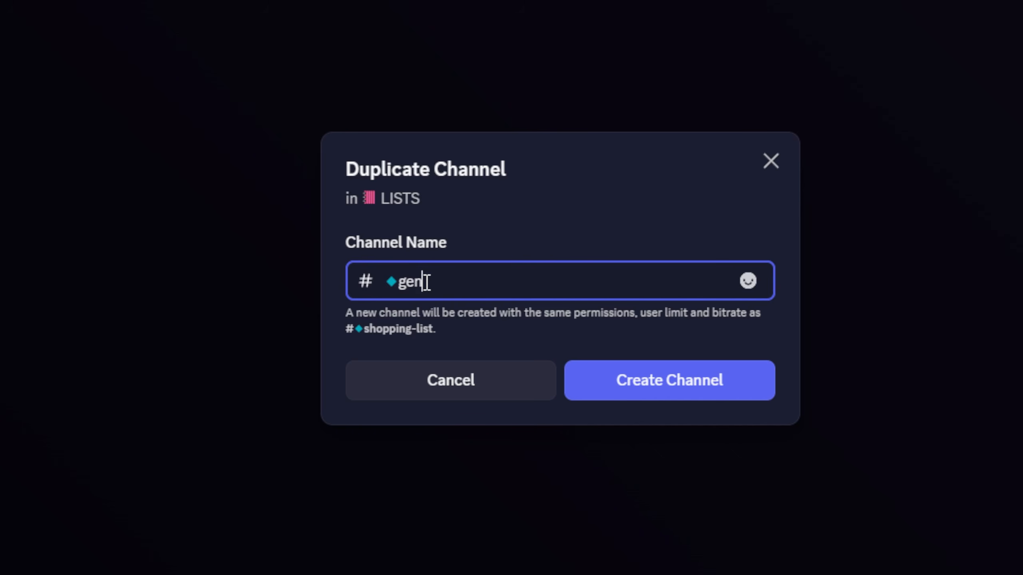
pyautogui.write('eral-to-do')
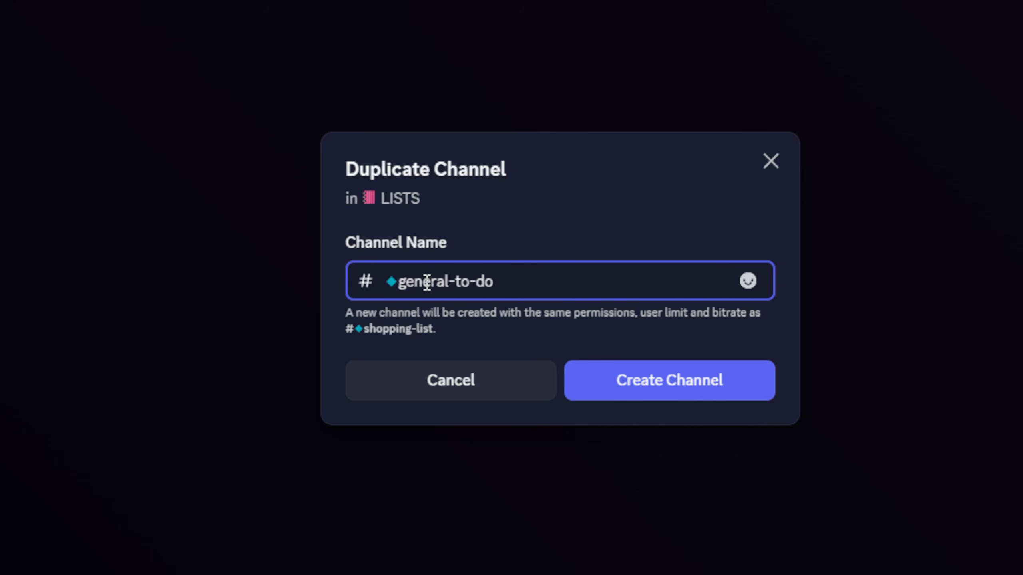
pyautogui.click(578, 365)
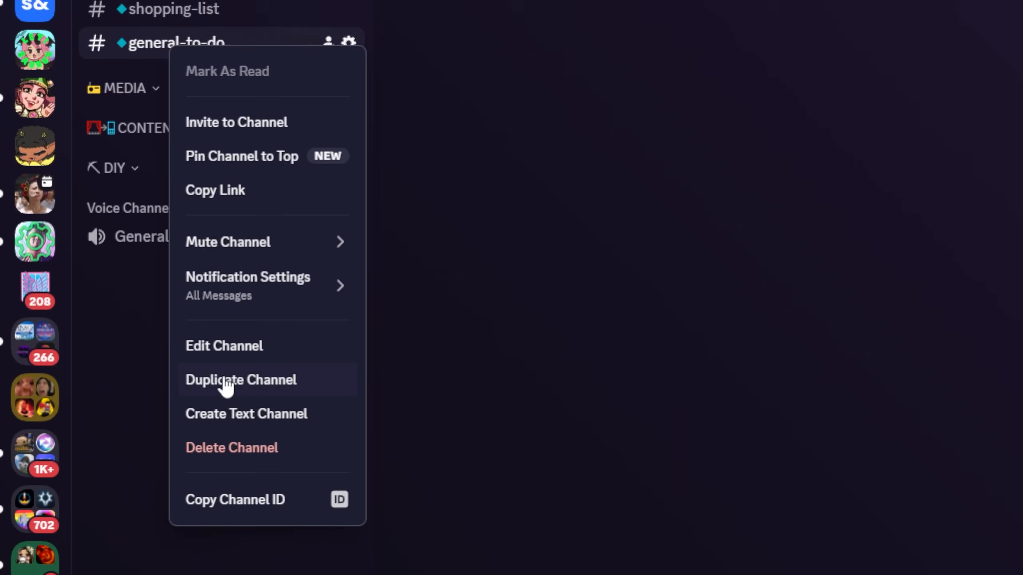
# Duplicate the general-to-do channel as home-improvement, keeping the diamond emoji in front of the name.
pyautogui.click(227, 386)
pyautogui.press('BackSpace')
pyautogui.press('BackSpace')
pyautogui.press('BackSpace')
pyautogui.press('BackSpace')
pyautogui.press('BackSpace')
pyautogui.press('BackSpace')
pyautogui.press('BackSpace')
pyautogui.press('BackSpace')
pyautogui.press('BackSpace')
pyautogui.press('BackSpace')
pyautogui.press('BackSpace')
pyautogui.press('BackSpace')
pyautogui.press('BackSpace')
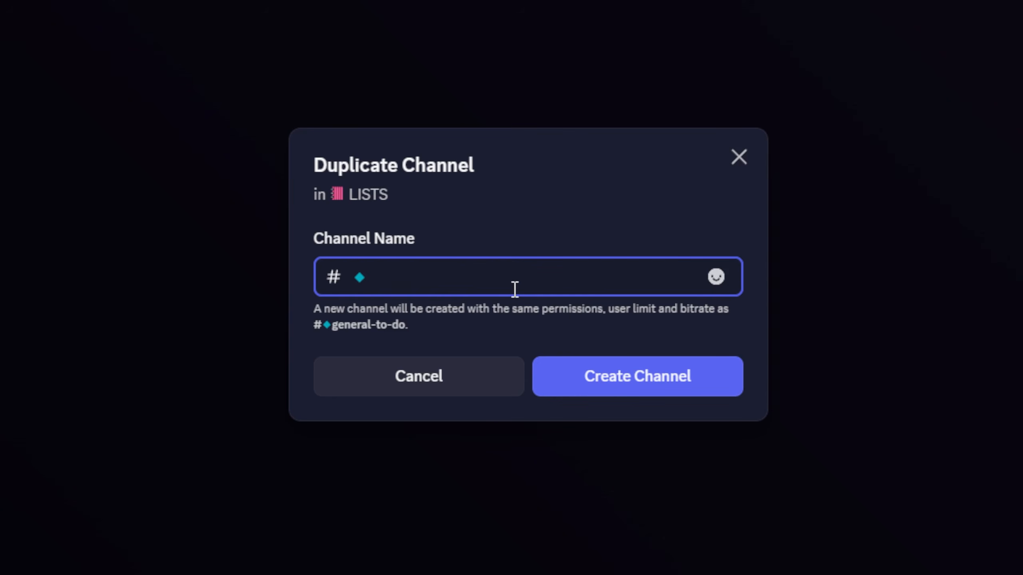
pyautogui.write('home-improvement')
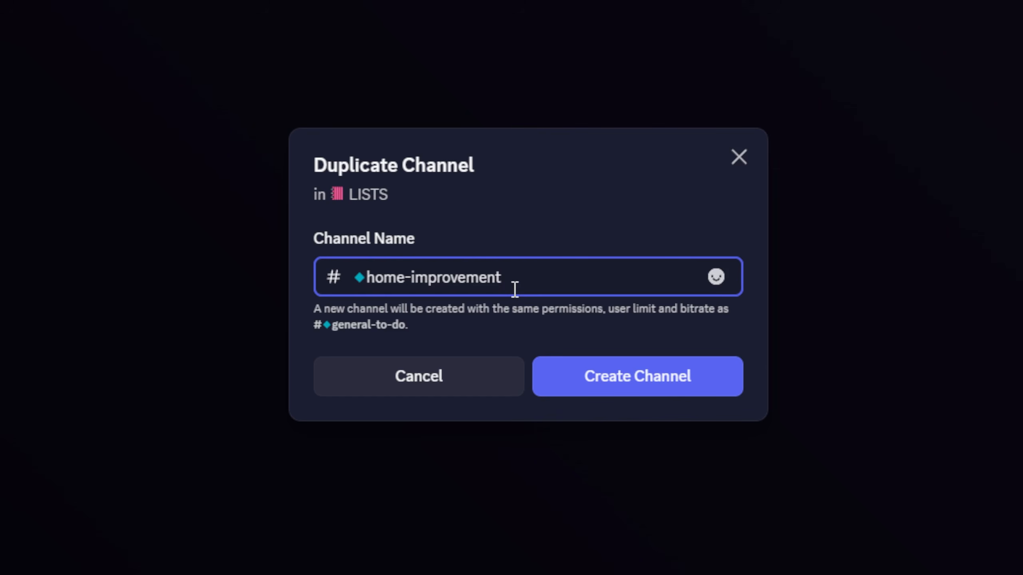
pyautogui.click(566, 377)
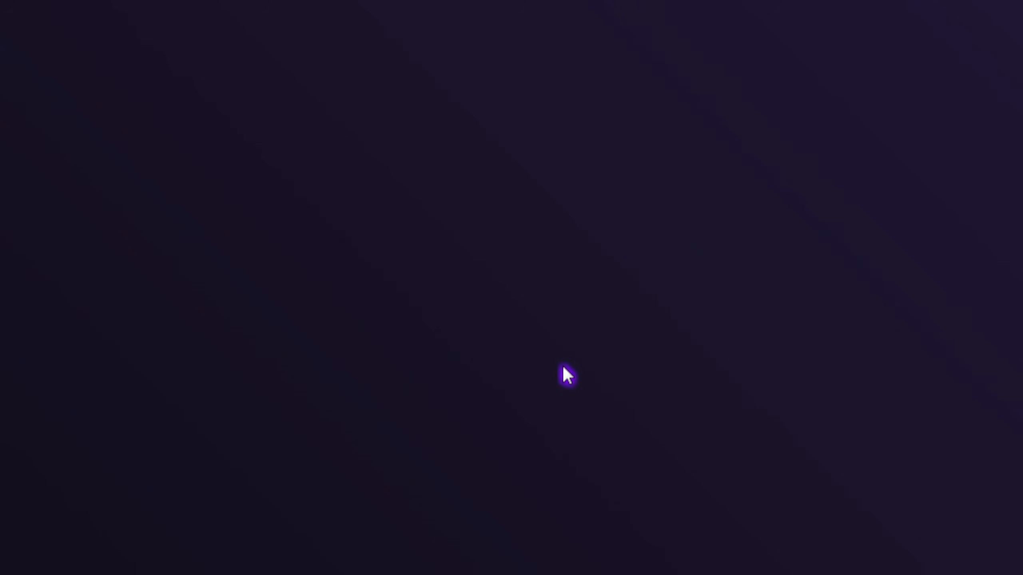
# Duplicate the home-improvement channel as irl-events, keeping the diamond emoji in front of the name.
pyautogui.write('irl-event')
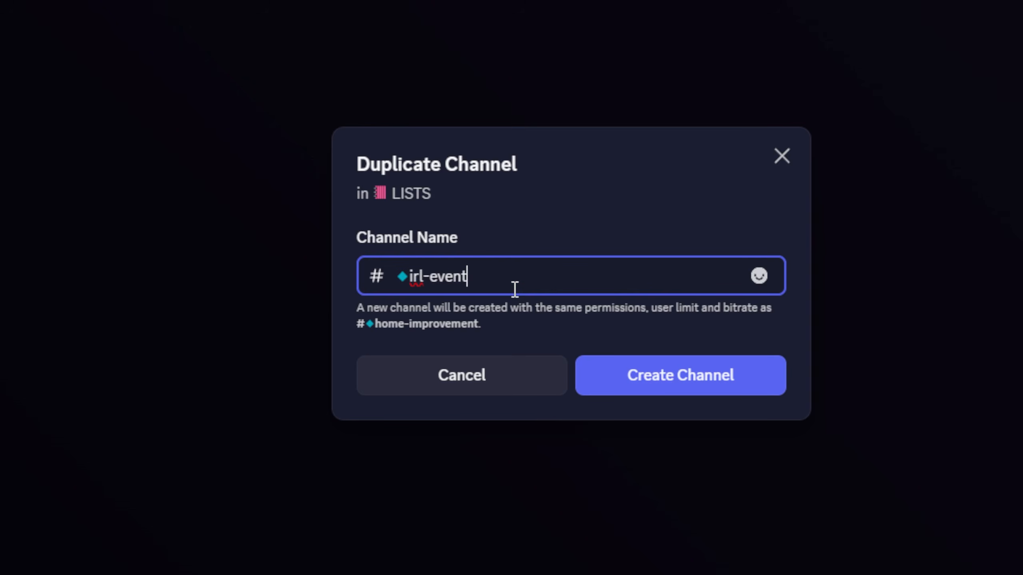
pyautogui.write('s')
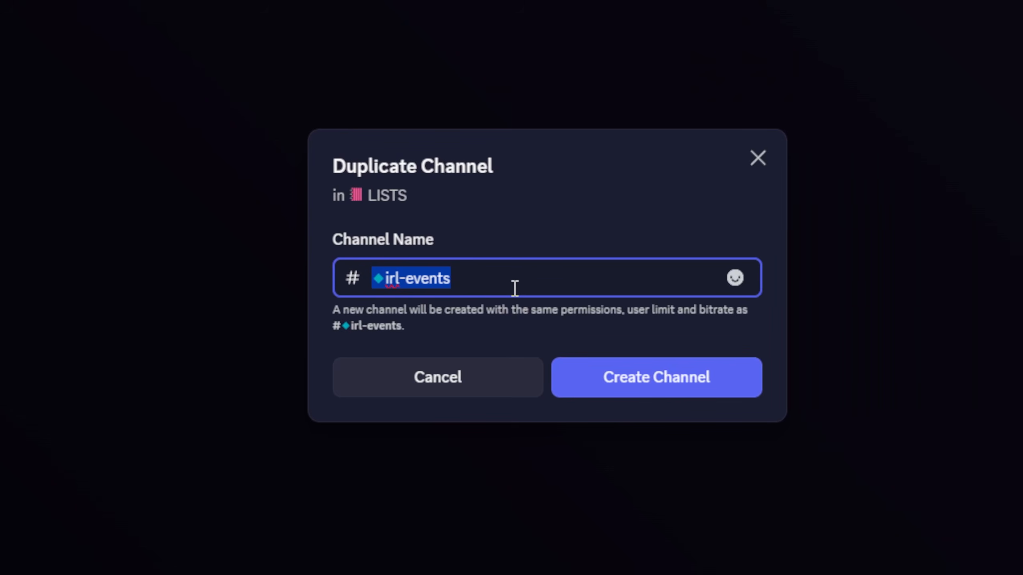
# Duplicate the irl-events channel as health, keeping the diamond emoji in front of the name.
pyautogui.press('Right')
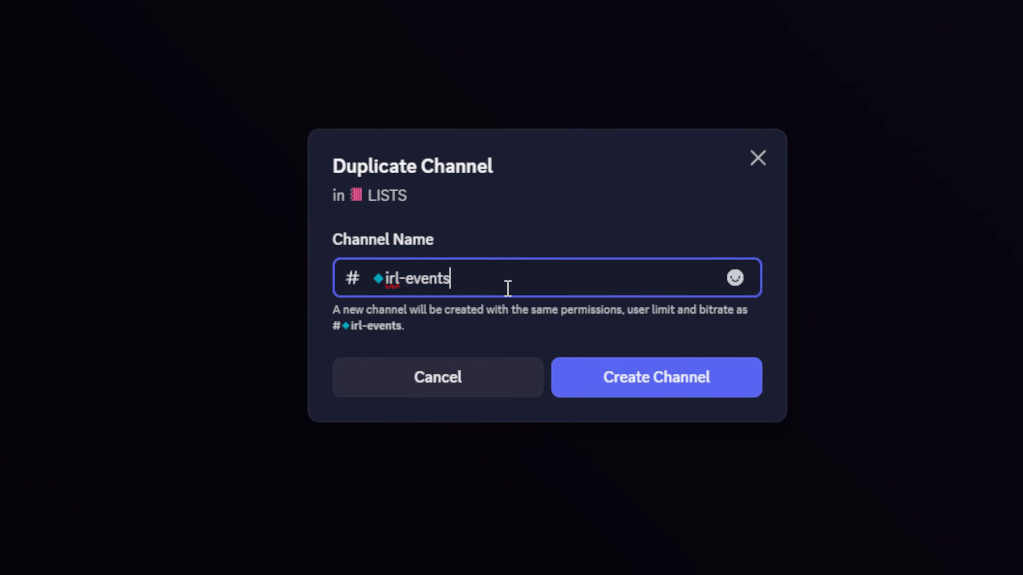
pyautogui.hotkey('shift', 'Left')
pyautogui.hotkey('shift', 'Left')
pyautogui.hotkey('shift', 'Left')
pyautogui.hotkey('shift', 'Left')
pyautogui.hotkey('shift', 'Left')
pyautogui.hotkey('shift', 'Left')
pyautogui.hotkey('shift', 'Left')
pyautogui.hotkey('shift', 'Left')
pyautogui.hotkey('shift', 'Left')
pyautogui.hotkey('shift', 'Left')
pyautogui.write('workout')
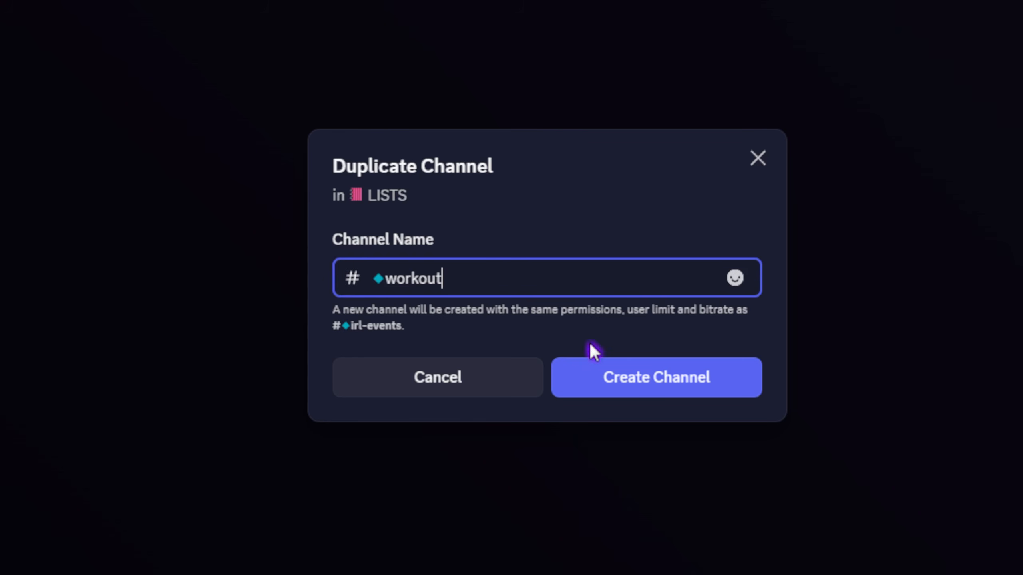
pyautogui.press('BackSpace')
pyautogui.press('BackSpace')
pyautogui.press('BackSpace')
pyautogui.press('BackSpace')
pyautogui.press('BackSpace')
pyautogui.press('BackSpace')
pyautogui.press('BackSpace')
pyautogui.write('health')
pyautogui.click(606, 380)
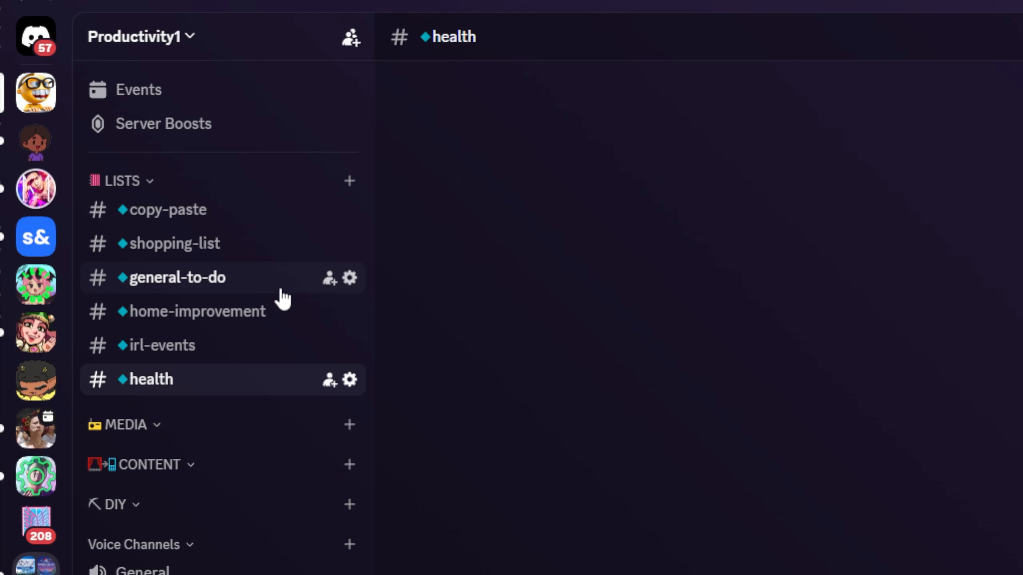
# Create a text channel named movies-tv in the MEDIA category, with a small square emoji in front of the name.
pyautogui.scroll(-3, 274, 300)
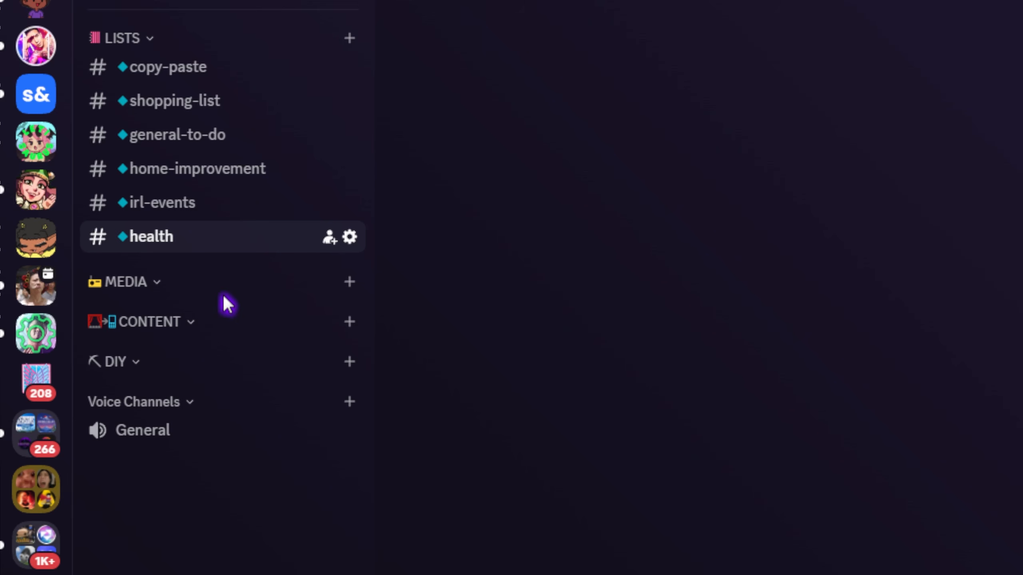
pyautogui.click(350, 284)
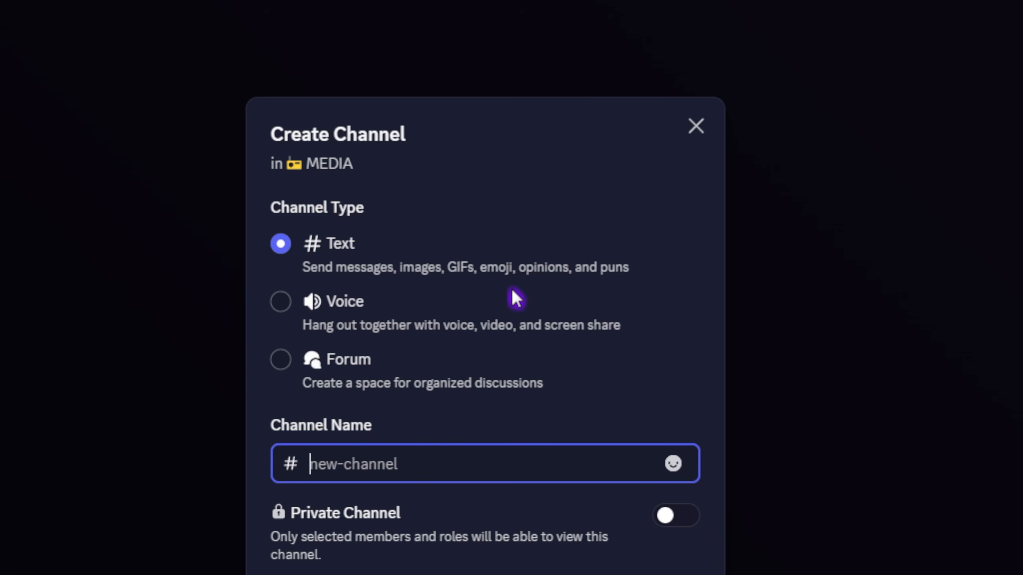
pyautogui.write('movie')
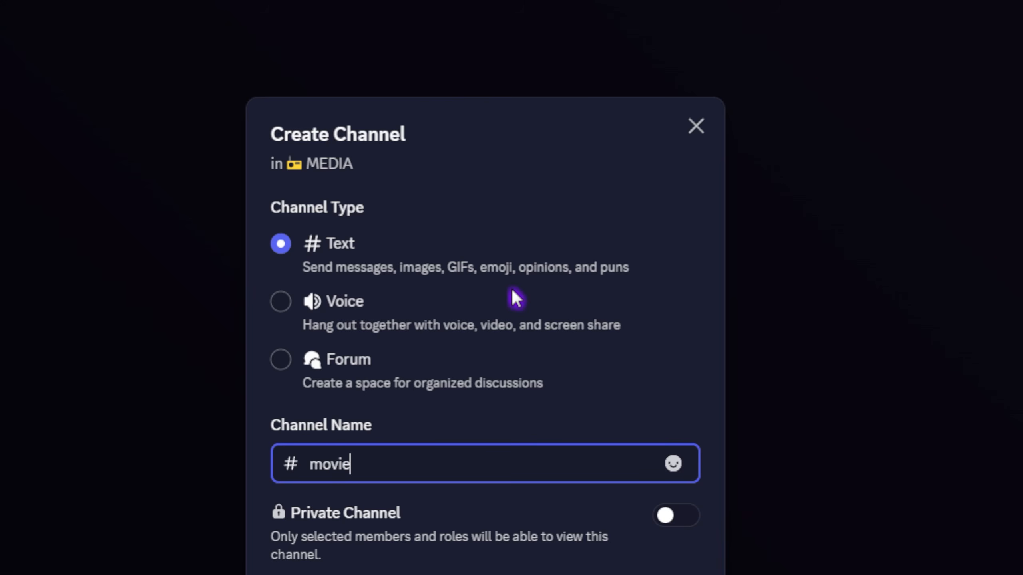
pyautogui.write('s-tv')
pyautogui.click(671, 472)
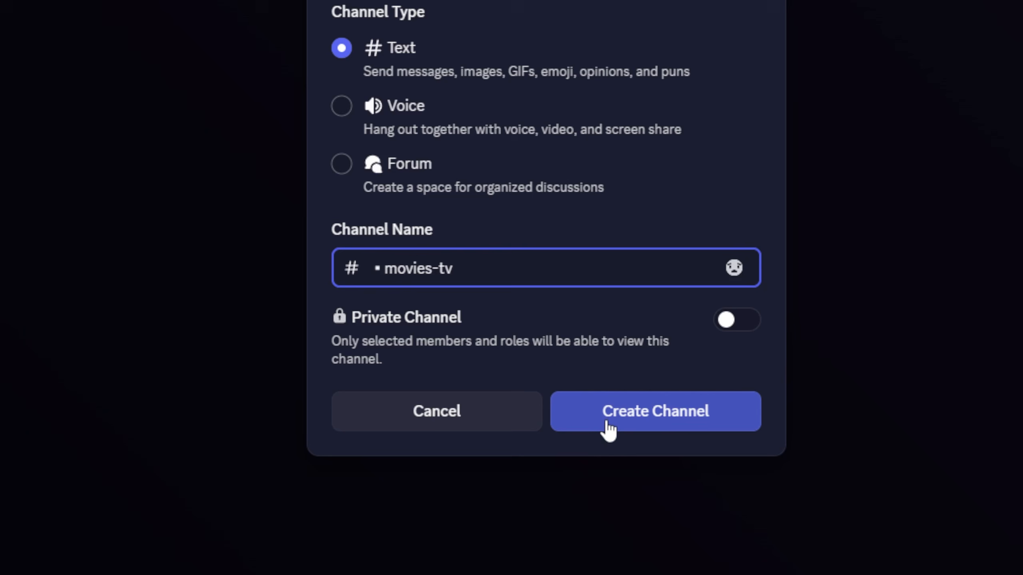
pyautogui.click(607, 423)
# Duplicate the movies-tv channel in MEDIA as movies-tv-solo, keeping the small square in front of the name.
pyautogui.rightClick(150, 287)
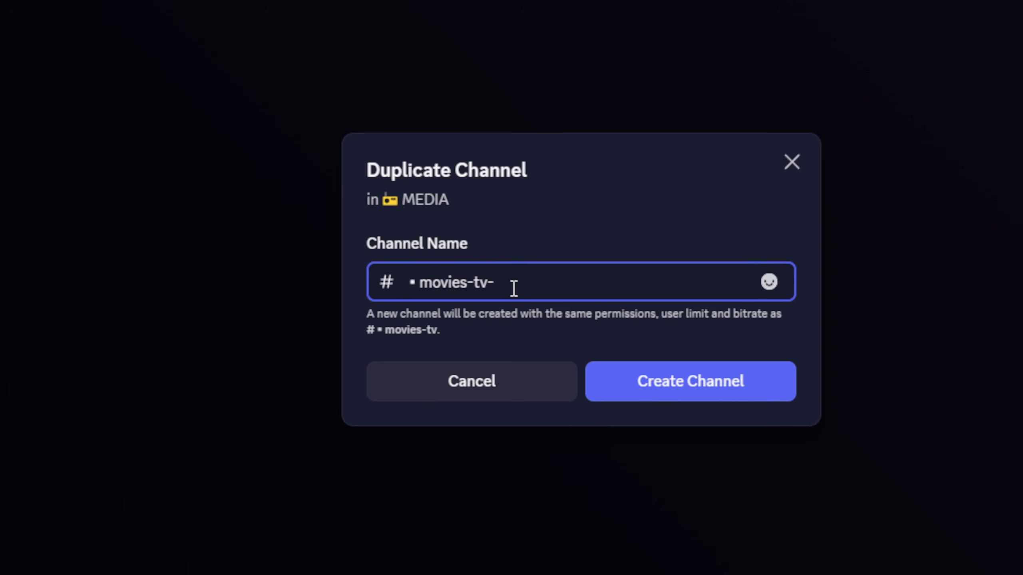
pyautogui.write('solo')
pyautogui.click(596, 371)
# Duplicate the movies-tv-solo channel as friends-content, keeping the small square in front of the name.
pyautogui.rightClick(166, 287)
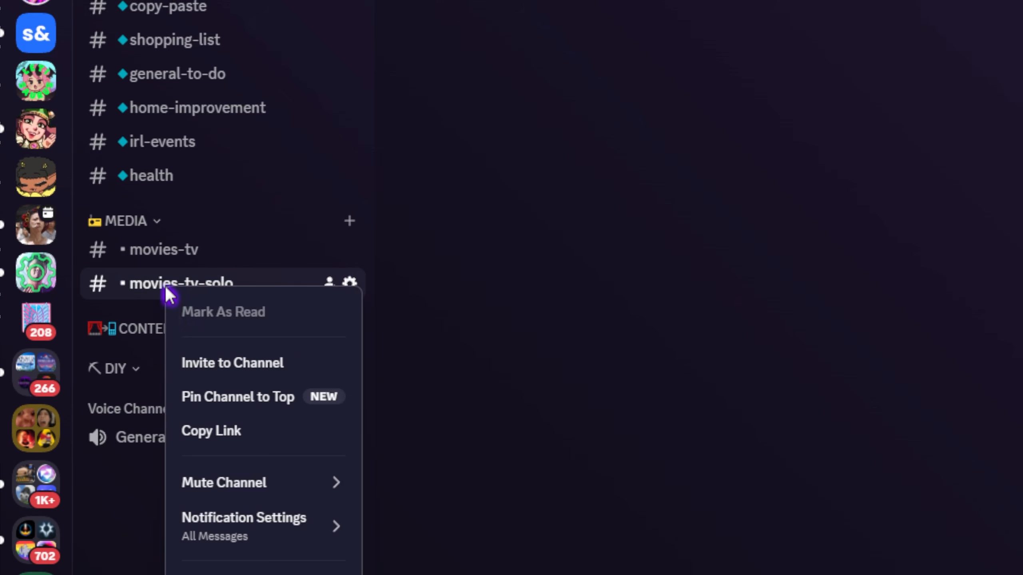
pyautogui.click(220, 388)
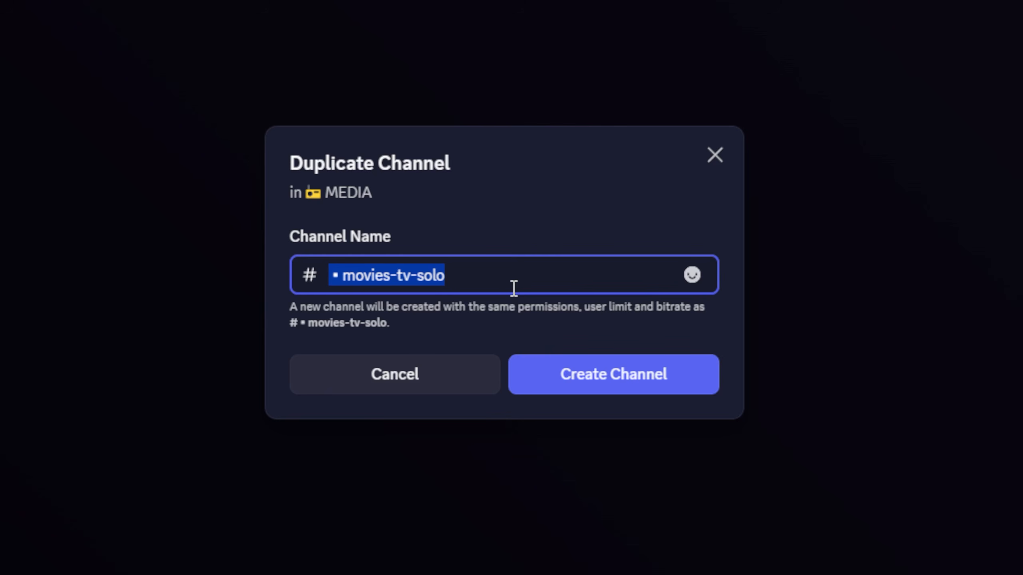
pyautogui.click(513, 287)
pyautogui.press('BackSpace')
pyautogui.press('BackSpace')
pyautogui.press('BackSpace')
pyautogui.press('BackSpace')
pyautogui.press('BackSpace')
pyautogui.press('BackSpace')
pyautogui.press('BackSpace')
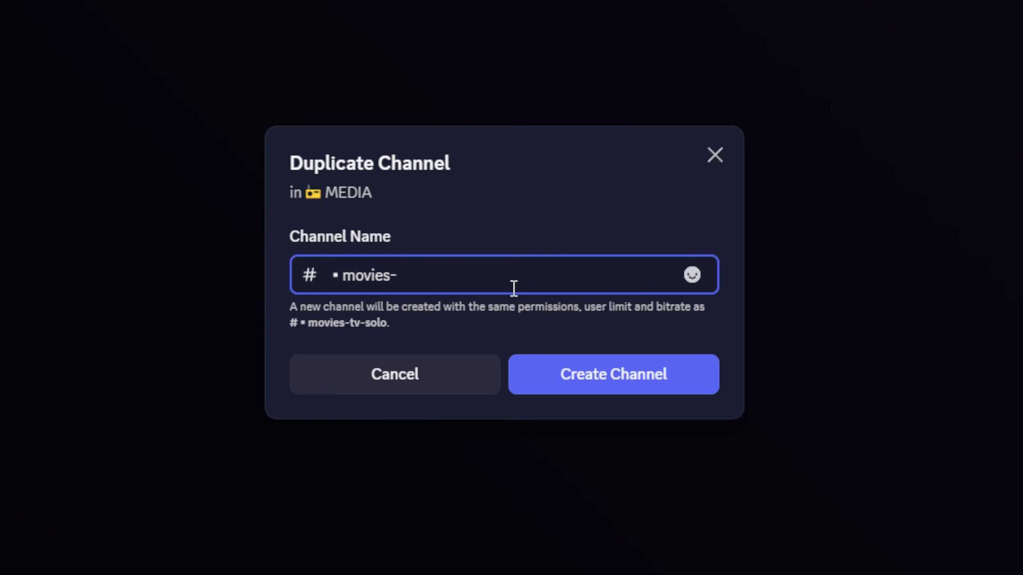
pyautogui.press('BackSpace')
pyautogui.press('BackSpace')
pyautogui.press('BackSpace')
pyautogui.press('BackSpace')
pyautogui.press('BackSpace')
pyautogui.write('firends-co')
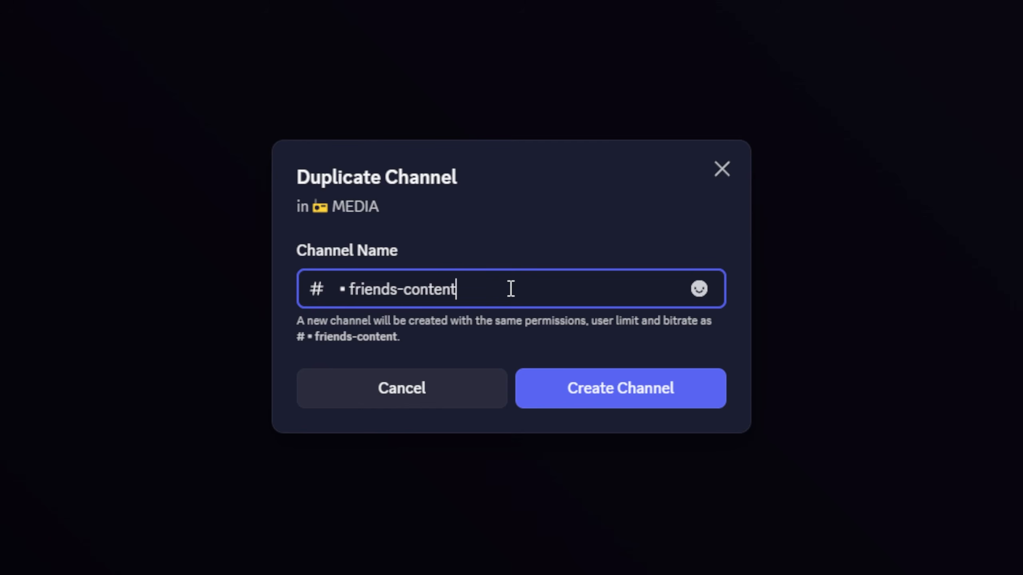
# Duplicate the friends-content channel as games, keeping the small square in front of the name.
pyautogui.press('BackSpace')
pyautogui.press('BackSpace')
pyautogui.press('BackSpace')
pyautogui.press('BackSpace')
pyautogui.press('BackSpace')
pyautogui.press('BackSpace')
pyautogui.press('BackSpace')
pyautogui.press('BackSpace')
pyautogui.press('BackSpace')
pyautogui.press('BackSpace')
pyautogui.press('BackSpace')
pyautogui.press('BackSpace')
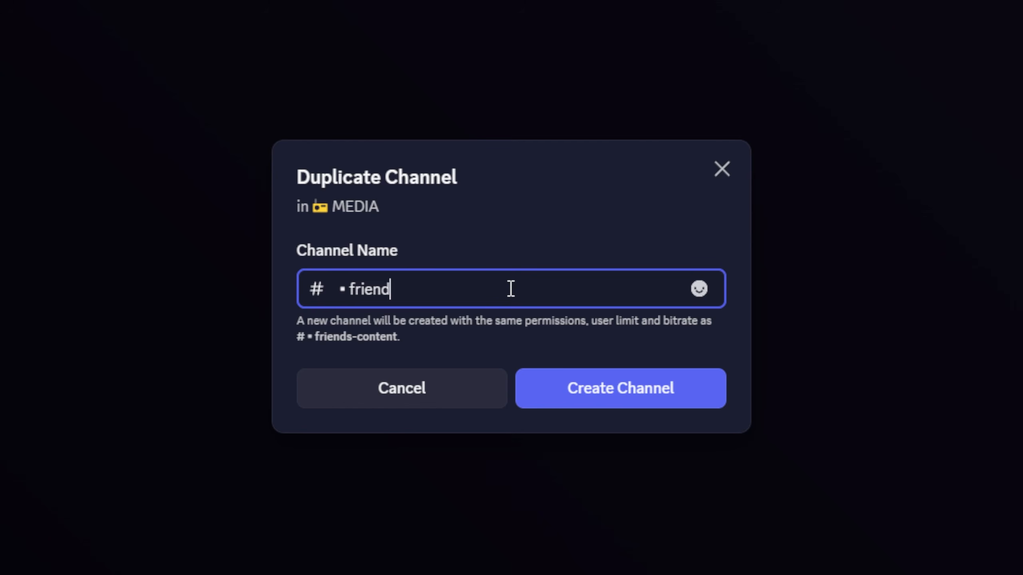
pyautogui.press('BackSpace')
pyautogui.press('BackSpace')
pyautogui.write('games')
pyautogui.press('Return')
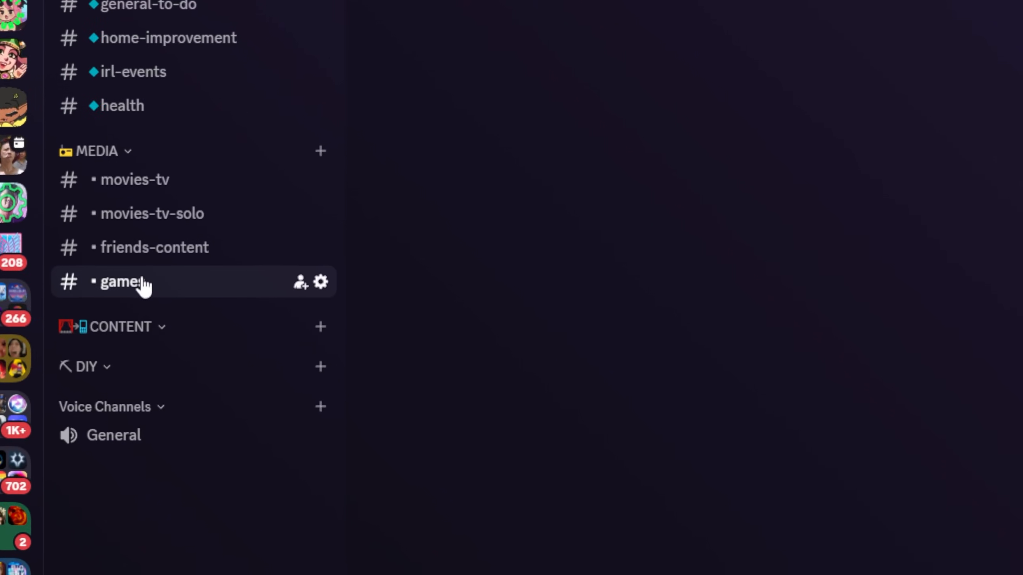
# Duplicate the games channel in MEDIA as free-games, keeping the small square in front of the name.
pyautogui.rightClick(168, 291)
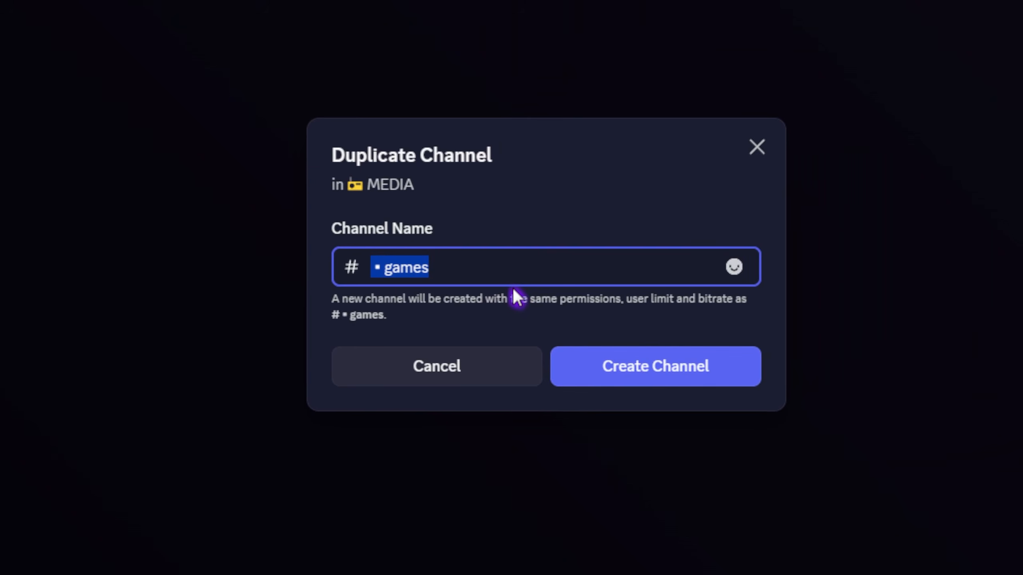
pyautogui.press('Left')
pyautogui.press('Right')
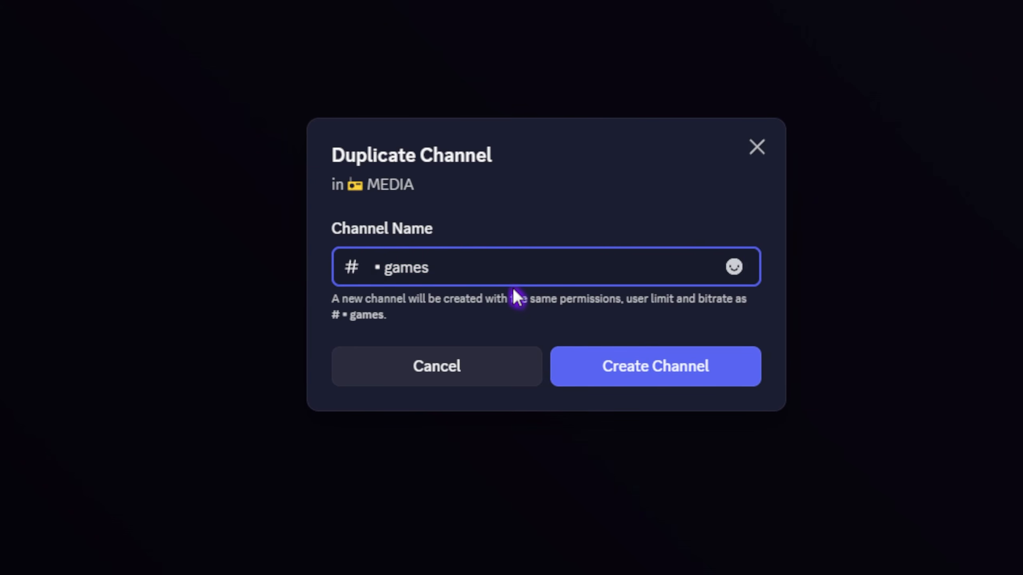
pyautogui.write('free-')
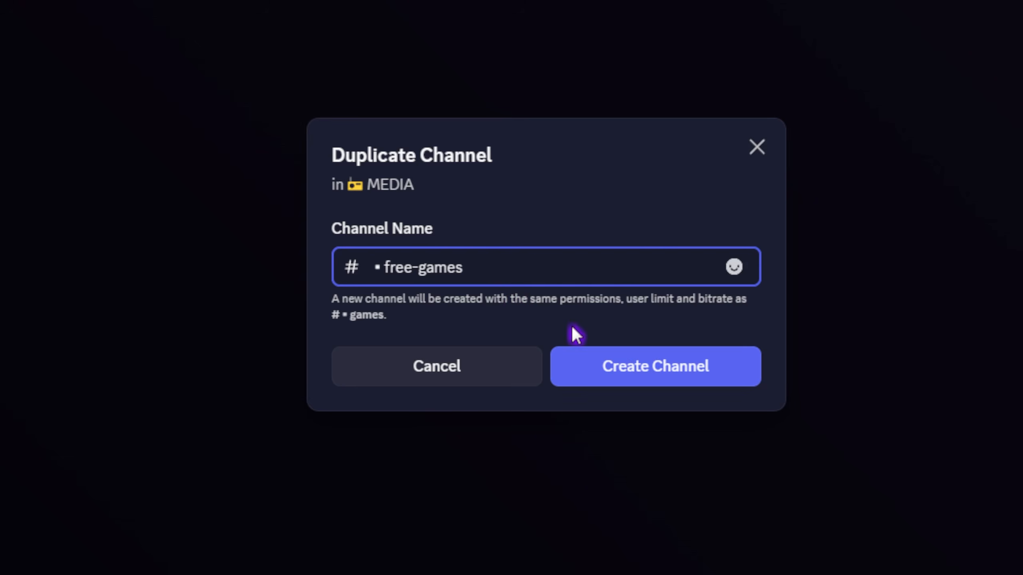
pyautogui.click(585, 373)
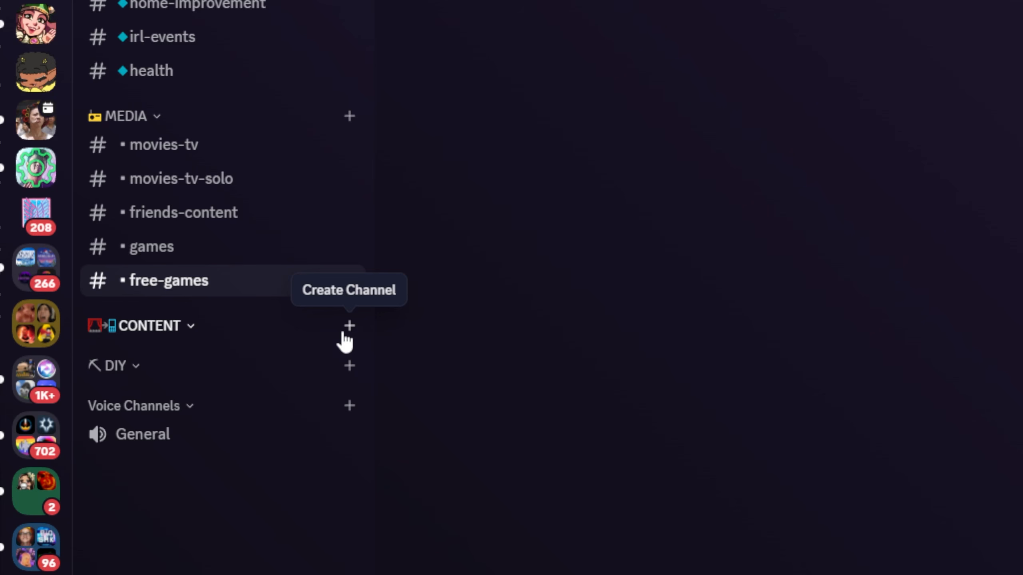
# Create a text channel named stream in the CONTENT category, with a small yellow diamond emoji in front of the name.
pyautogui.click(344, 334)
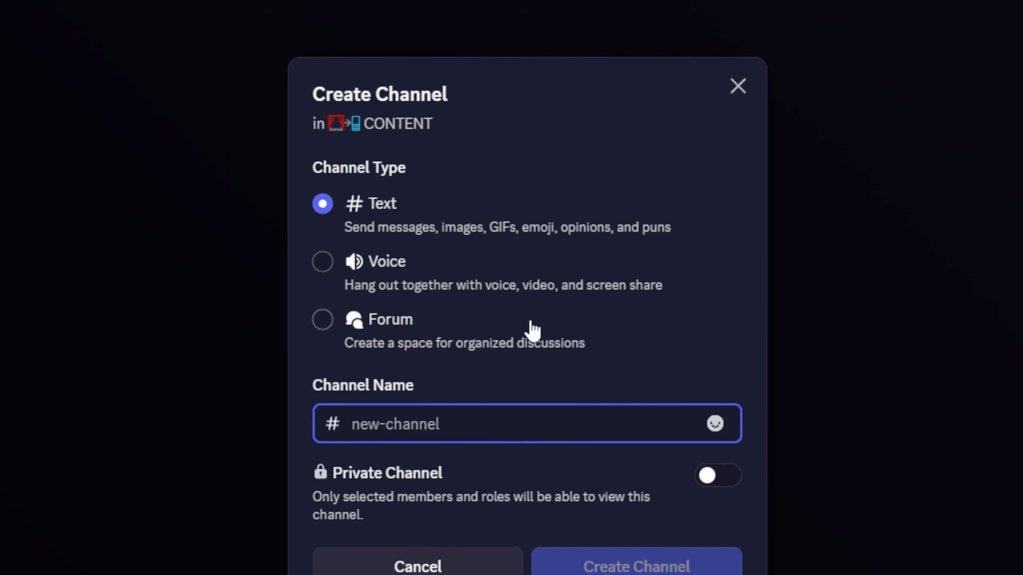
pyautogui.click(714, 431)
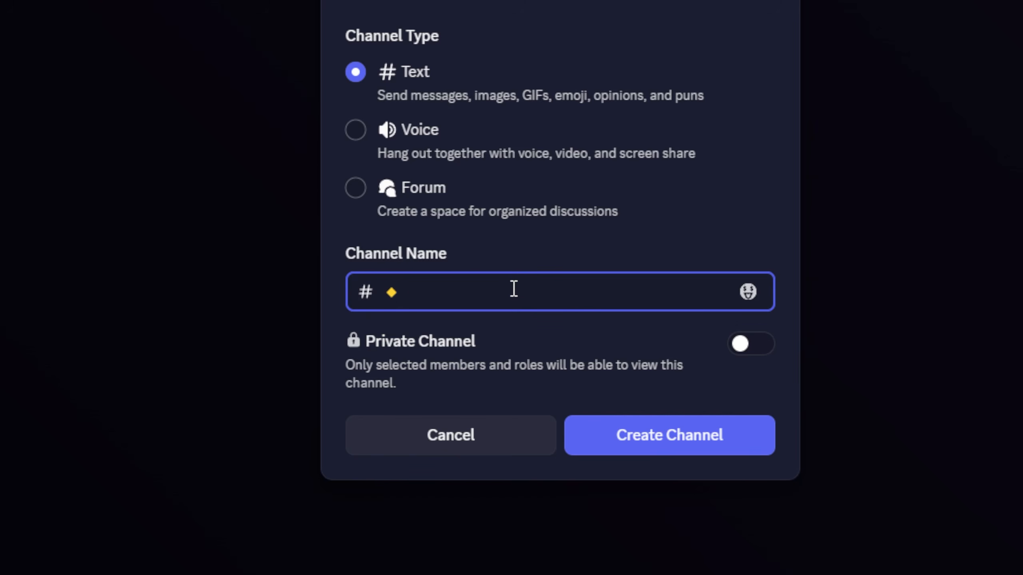
pyautogui.write('str')
pyautogui.write('m')
pyautogui.click(639, 435)
# Duplicate the stream channel in CONTENT as main-channel, keeping the yellow diamond in front of the name.
pyautogui.rightClick(149, 298)
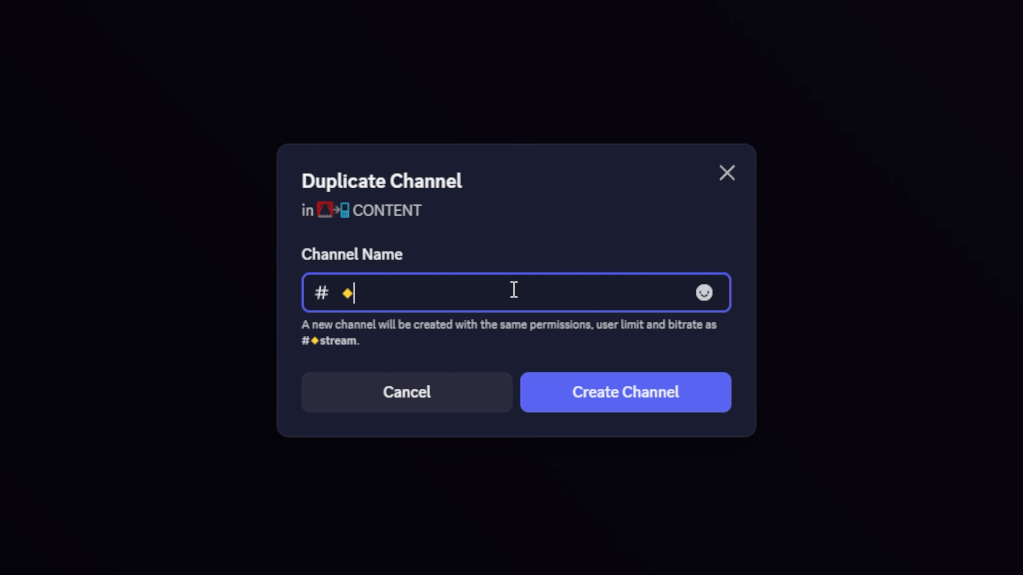
pyautogui.write('main-chane')
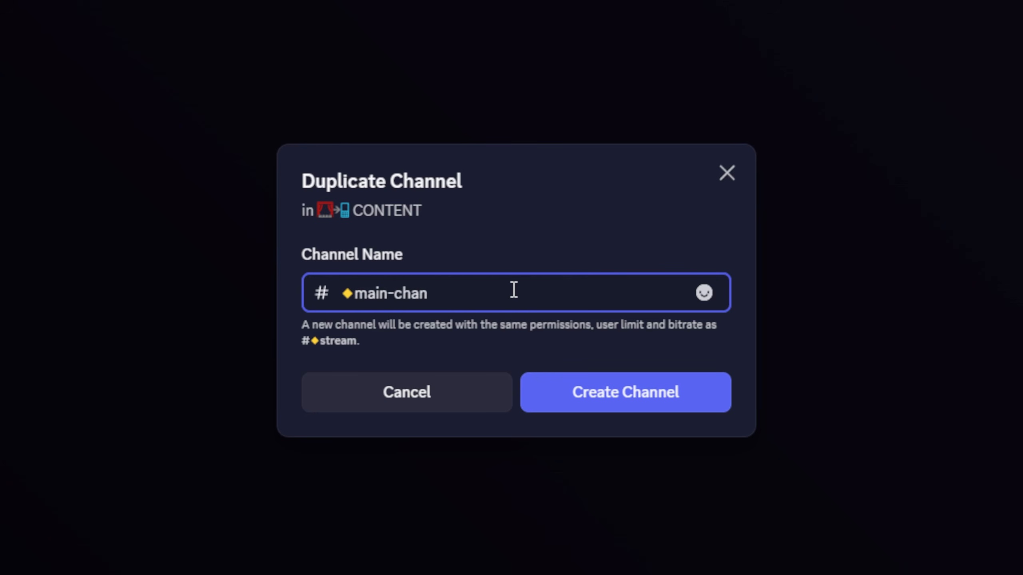
pyautogui.write('nel')
# Duplicate the main-channel channel as movie-channel, keeping the yellow diamond in front of the name.
pyautogui.press('BackSpace')
pyautogui.press('BackSpace')
pyautogui.press('BackSpace')
pyautogui.press('BackSpace')
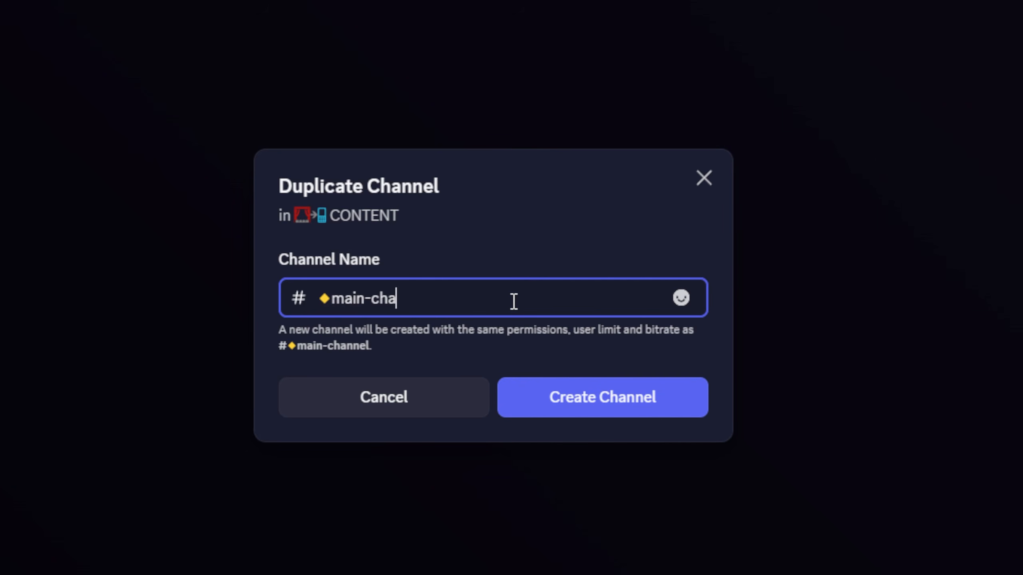
pyautogui.press('BackSpace')
pyautogui.press('BackSpace')
pyautogui.press('BackSpace')
pyautogui.press('BackSpace')
pyautogui.press('BackSpace')
pyautogui.press('BackSpace')
pyautogui.press('BackSpace')
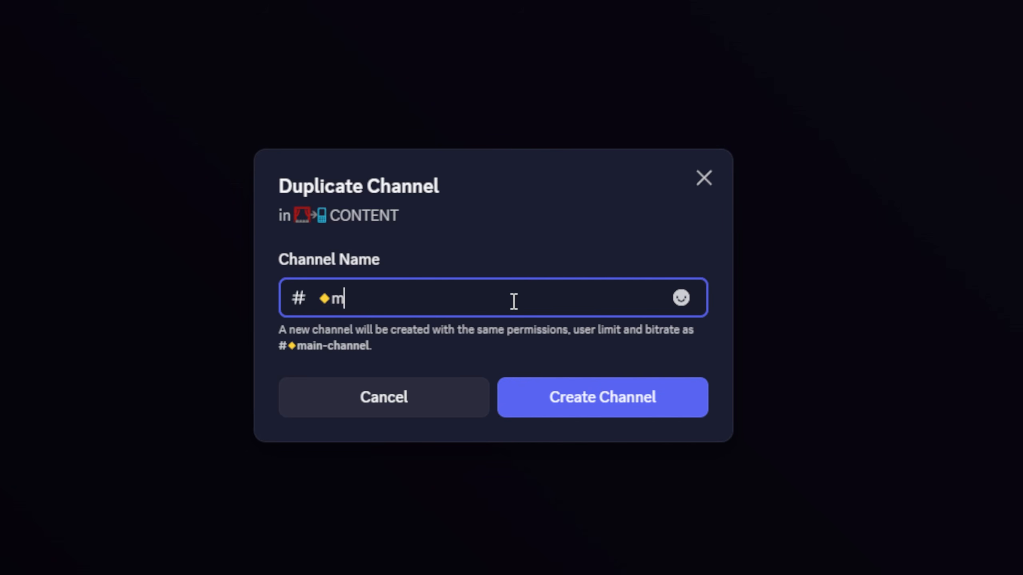
pyautogui.write('ovie-channe')
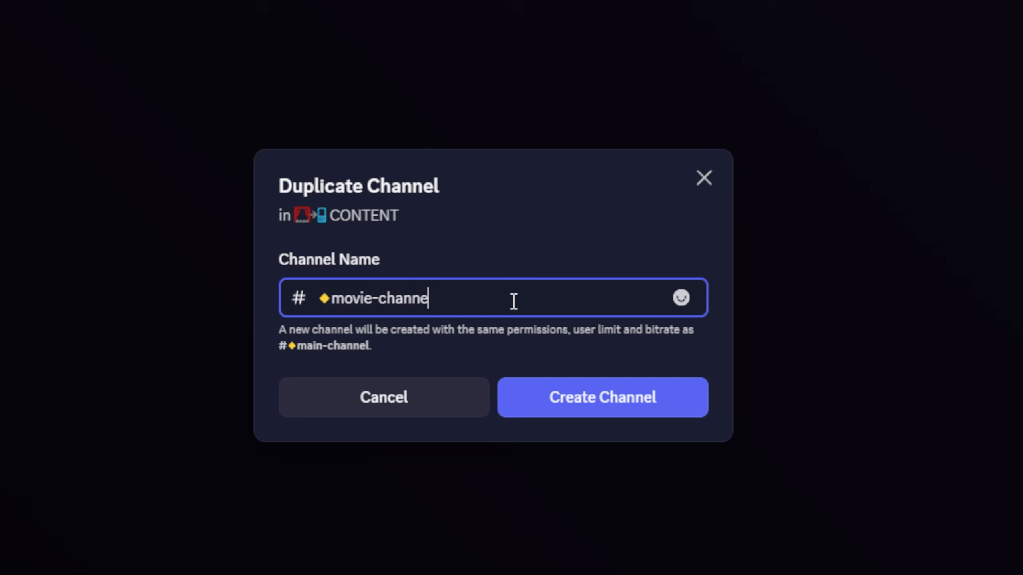
pyautogui.write('l')
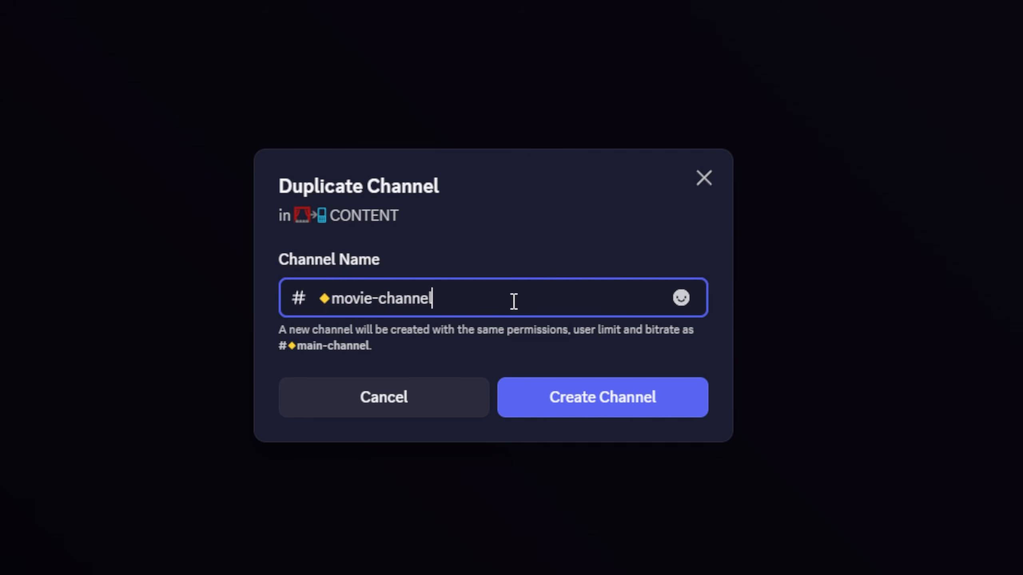
pyautogui.click(562, 401)
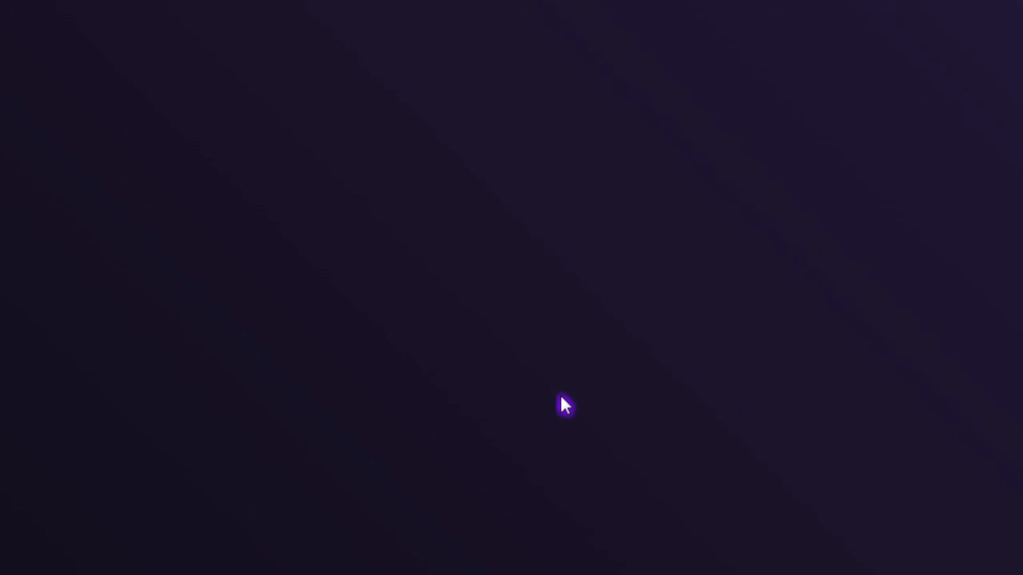
# Duplicate the movie-channel channel as shorts, keeping the yellow diamond in front of the name.
pyautogui.rightClick(159, 292)
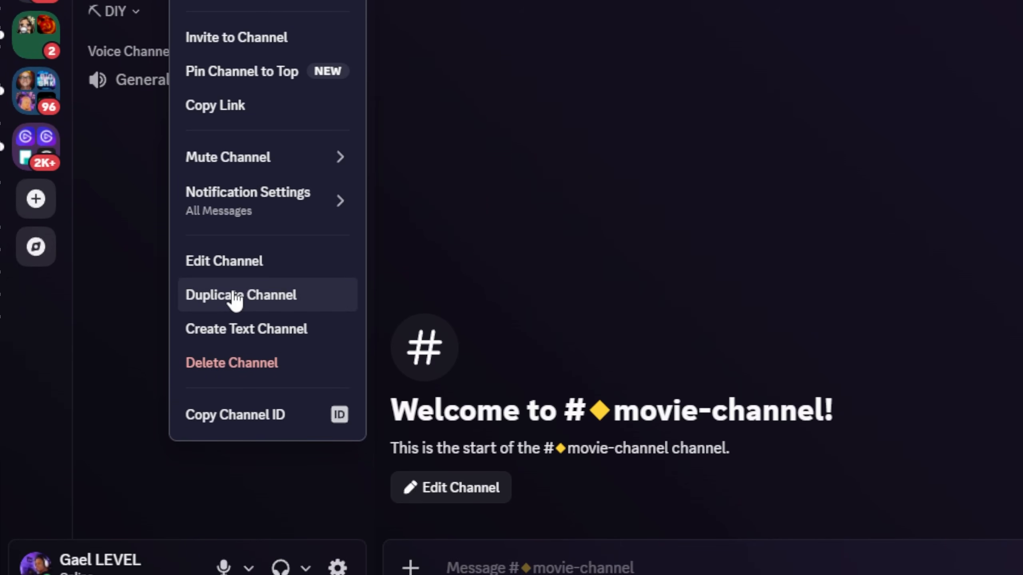
pyautogui.click(235, 302)
pyautogui.press('BackSpace')
pyautogui.press('BackSpace')
pyautogui.press('BackSpace')
pyautogui.press('BackSpace')
pyautogui.press('BackSpace')
pyautogui.press('BackSpace')
pyautogui.press('BackSpace')
pyautogui.press('BackSpace')
pyautogui.press('BackSpace')
pyautogui.press('BackSpace')
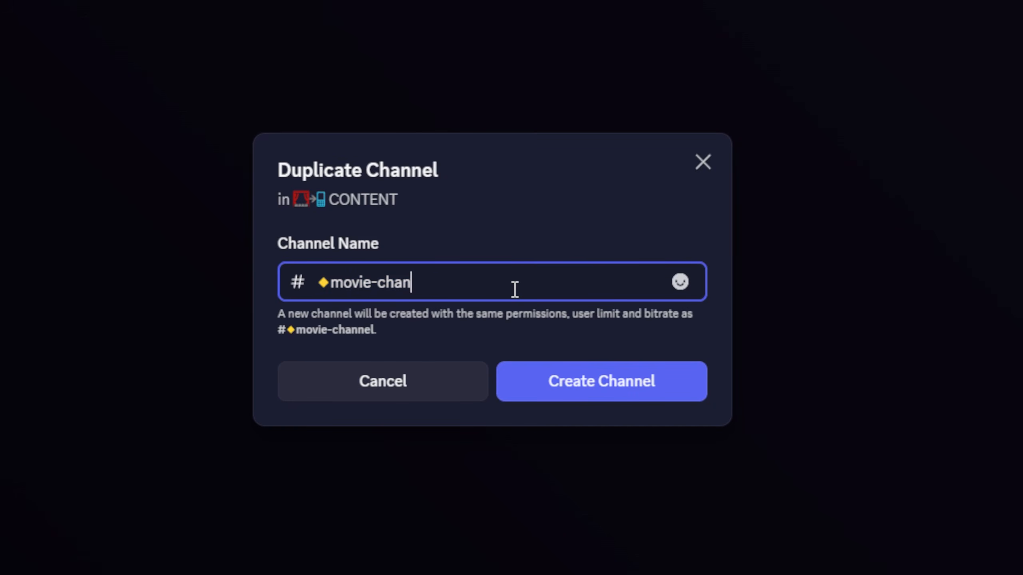
pyautogui.press('BackSpace')
pyautogui.press('BackSpace')
pyautogui.press('BackSpace')
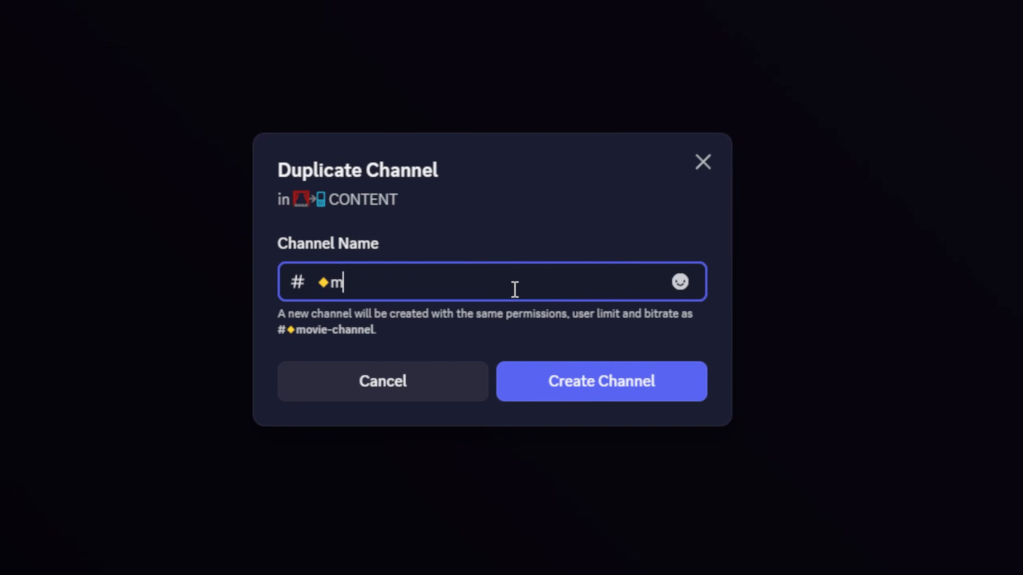
pyautogui.write('shorts')
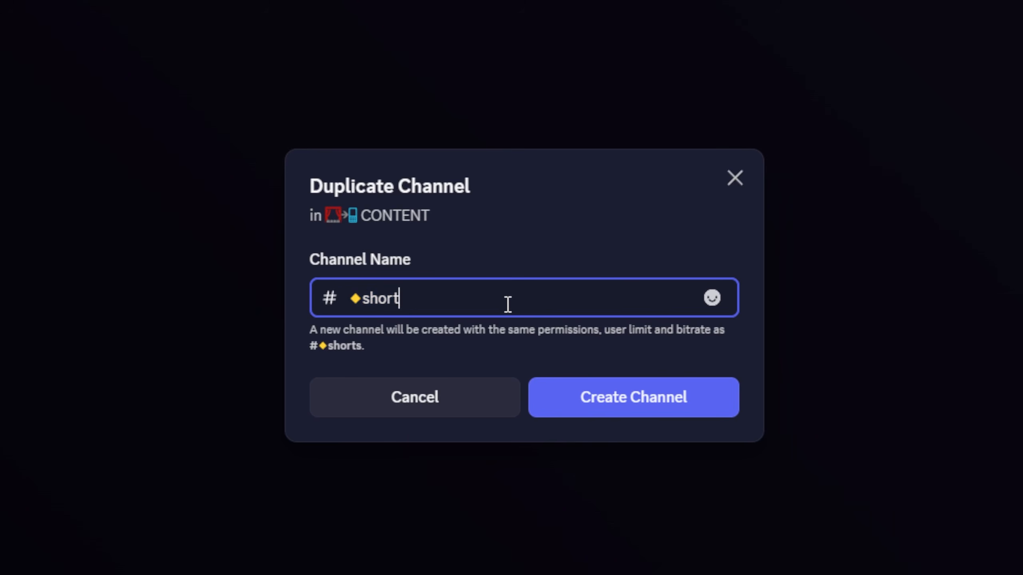
# Duplicate the shorts channel as resources, keeping the yellow diamond in front of the name.
pyautogui.press('BackSpace')
pyautogui.press('BackSpace')
pyautogui.press('BackSpace')
pyautogui.press('BackSpace')
pyautogui.press('BackSpace')
pyautogui.write('resources')
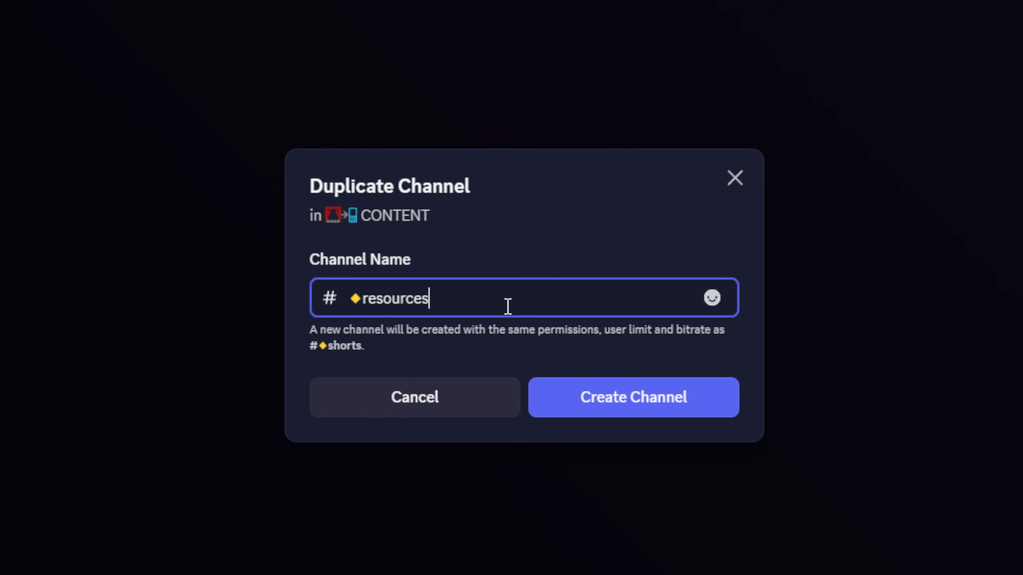
pyautogui.click(571, 390)
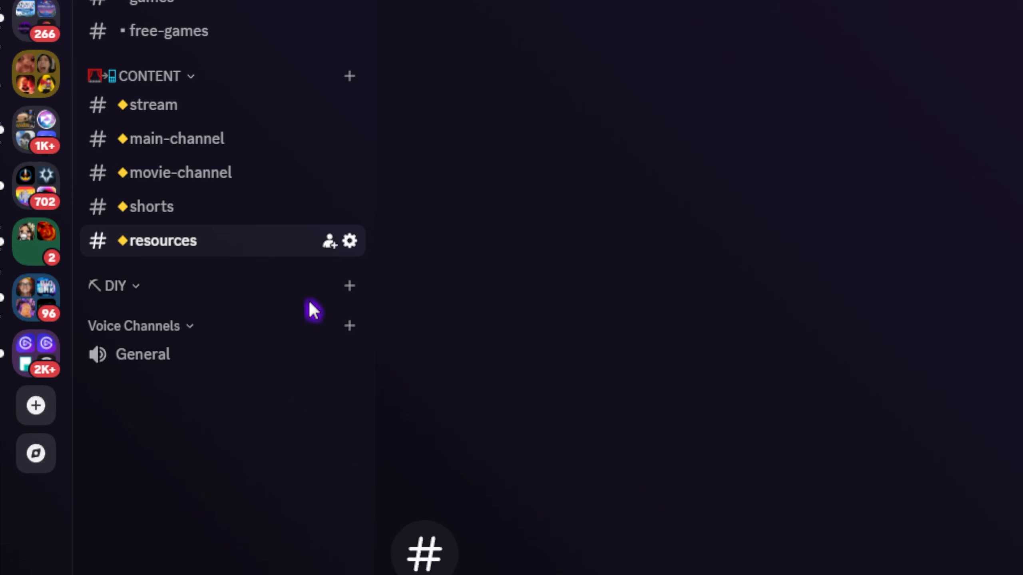
# Create a text channel named inspiration in the DIY category, with only a teal circle symbol in front of the name.
pyautogui.click(345, 293)
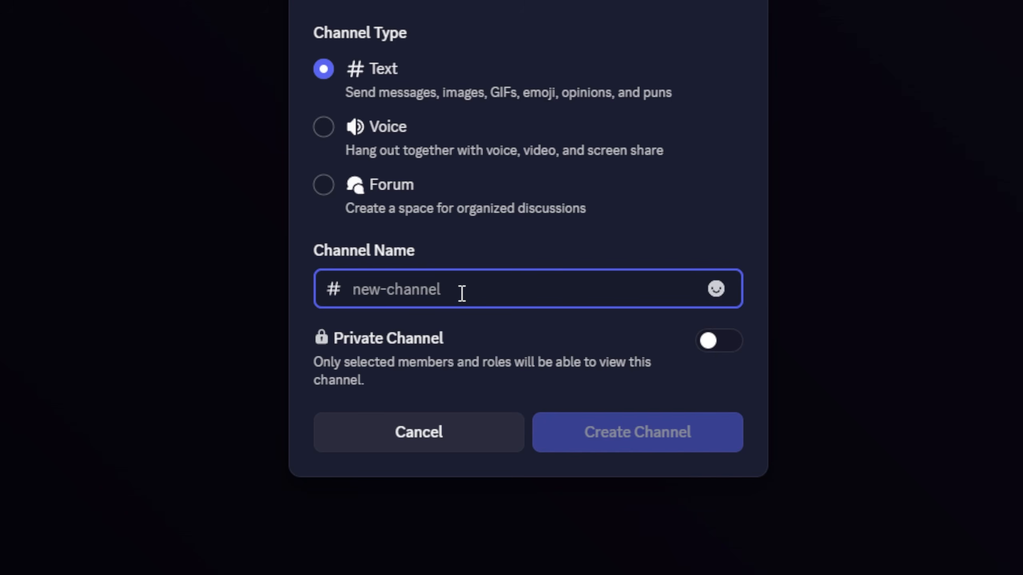
pyautogui.click(717, 291)
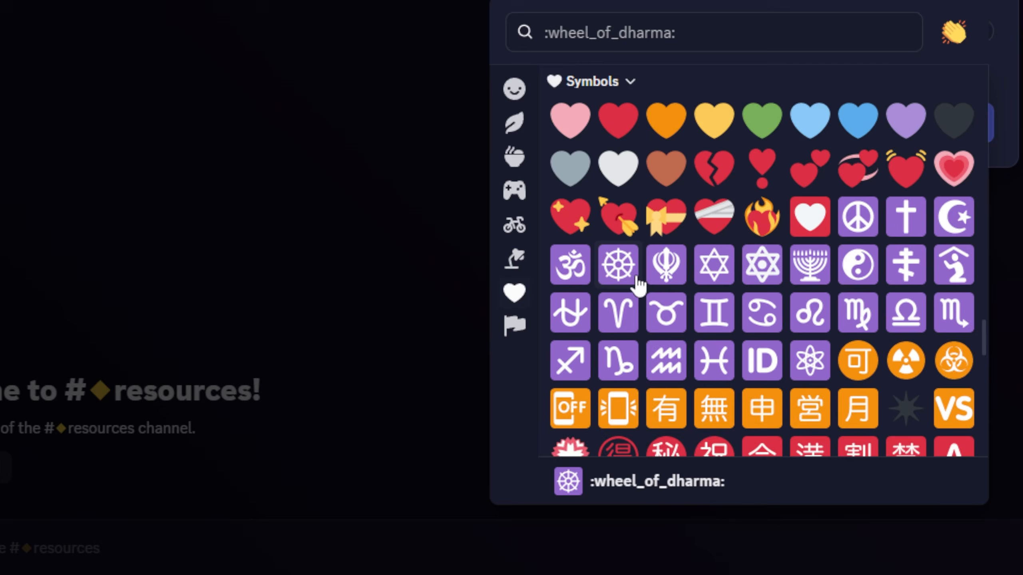
pyautogui.scroll(-5, 637, 278)
pyautogui.scroll(-4, 638, 285)
pyautogui.scroll(-8, 638, 285)
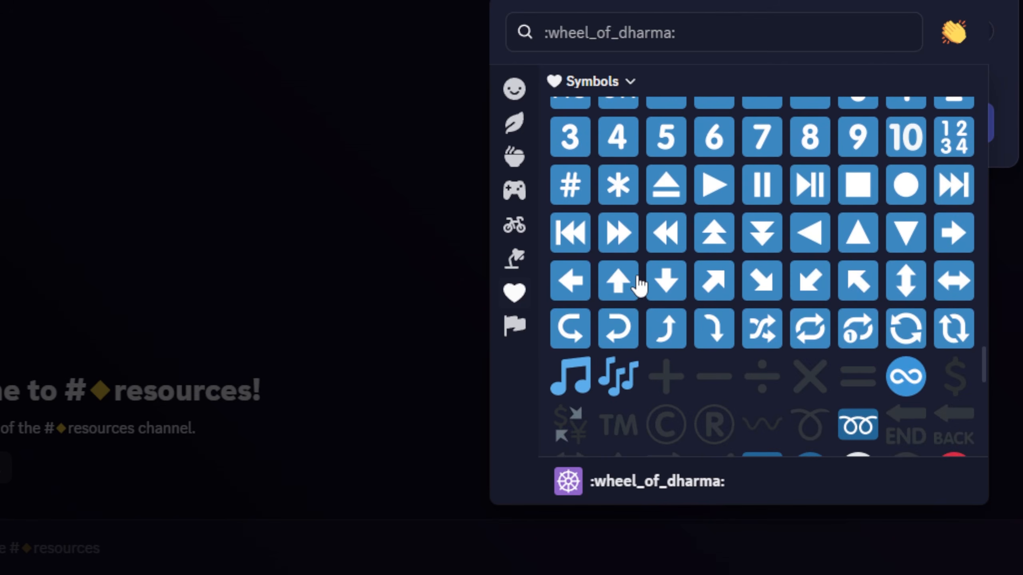
pyautogui.scroll(-2, 640, 284)
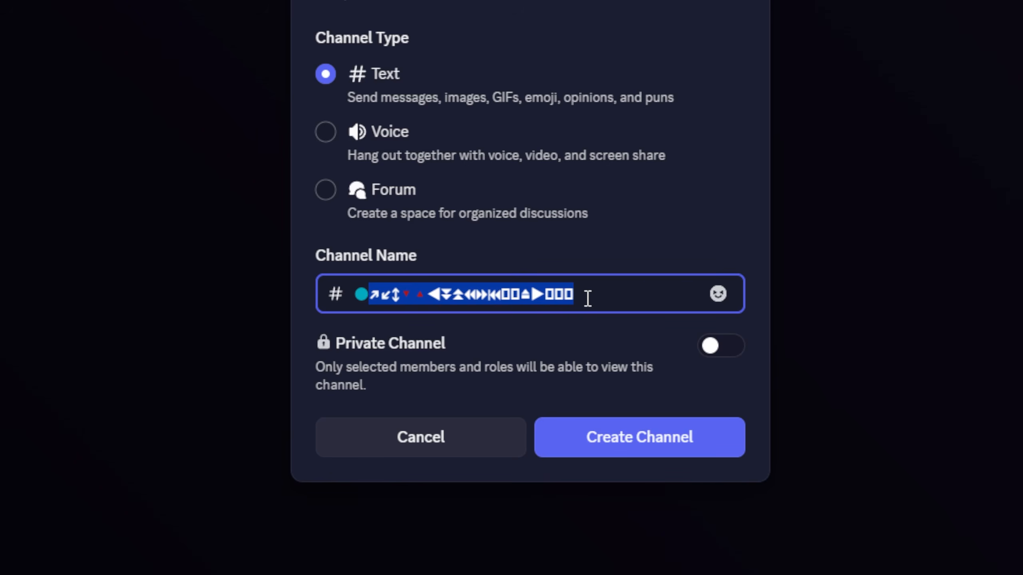
pyautogui.press('BackSpace')
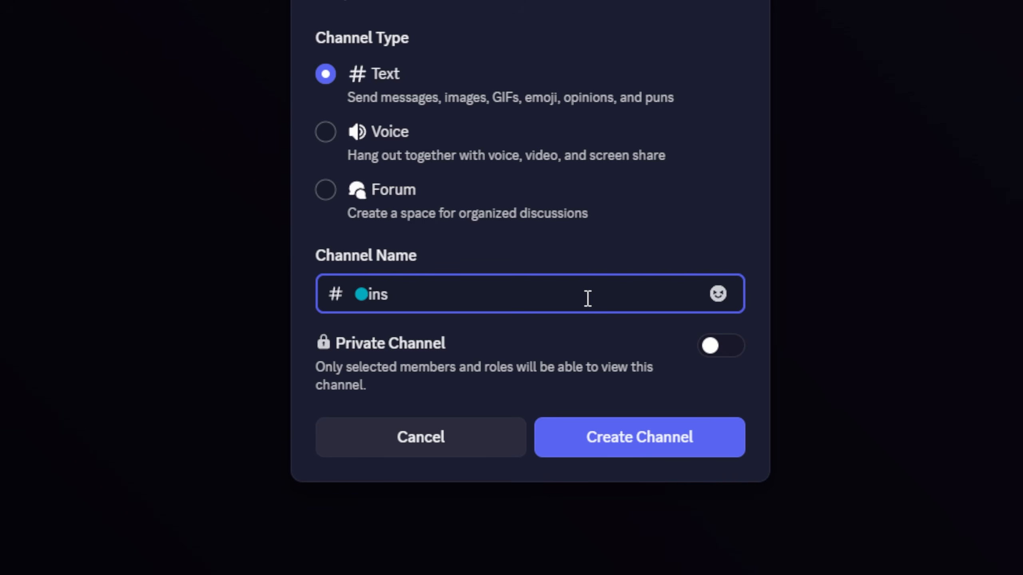
pyautogui.write('piration')
pyautogui.click(604, 457)
# Duplicate the inspiration channel in DIY as gear, keeping the teal circle in front of the name.
pyautogui.rightClick(182, 288)
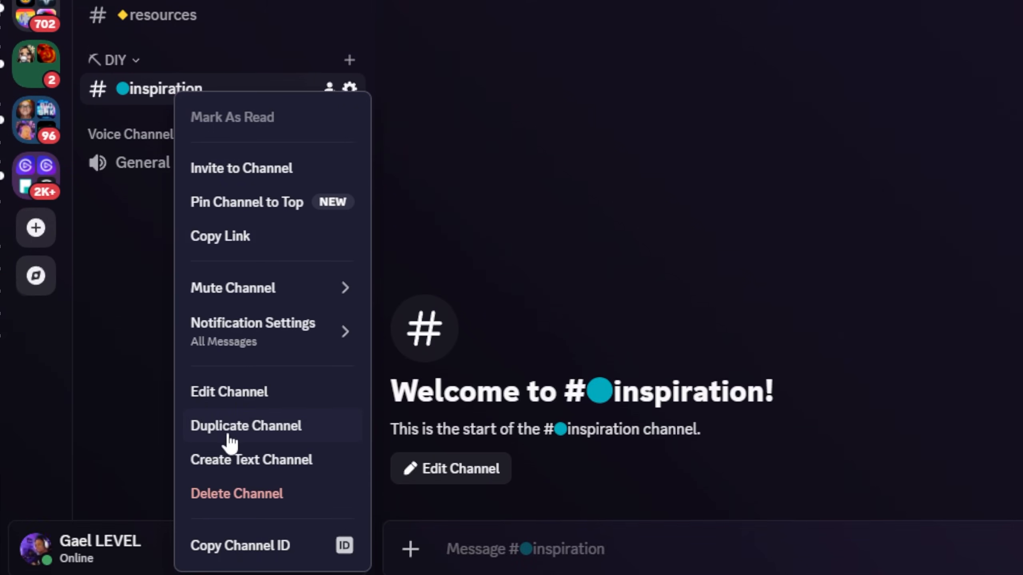
pyautogui.click(201, 428)
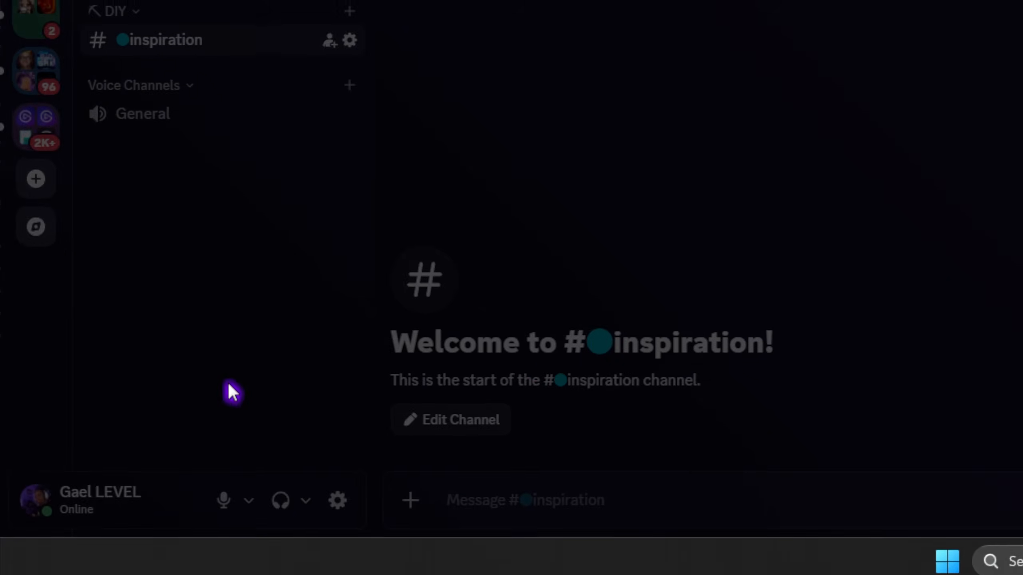
pyautogui.click(517, 288)
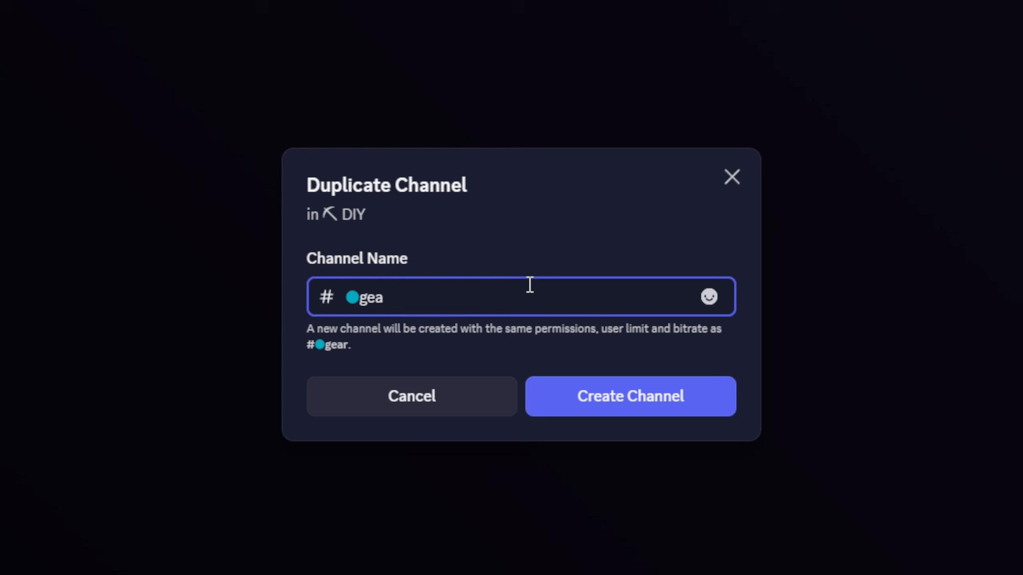
# Duplicate the gear channel as projects, keeping the teal circle in front of the name.
pyautogui.press('BackSpace')
pyautogui.press('BackSpace')
pyautogui.press('BackSpace')
pyautogui.press('BackSpace')
pyautogui.write('roject')
pyautogui.press('Left')
pyautogui.press('Left')
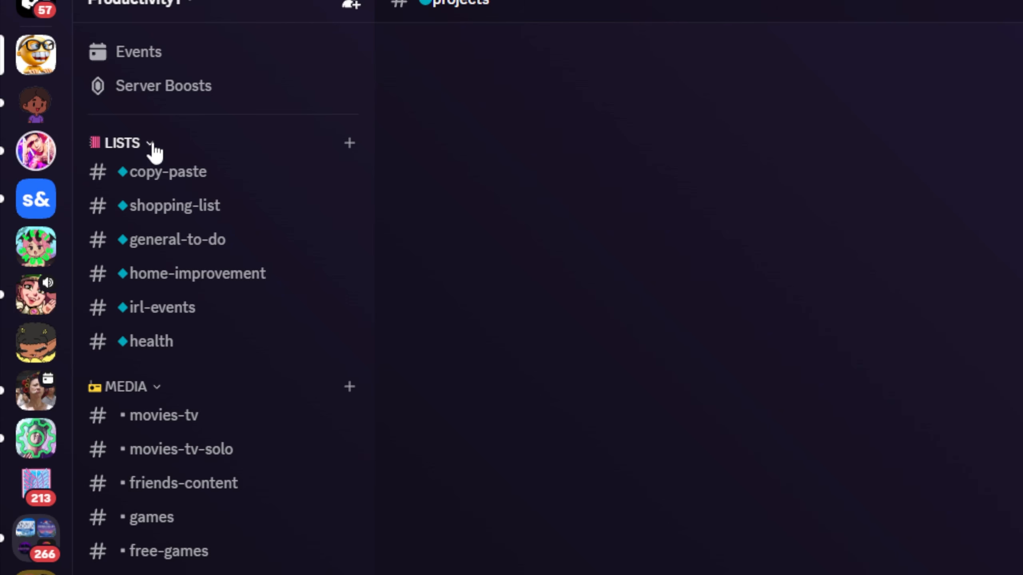
# Collapse the LISTS, MEDIA, CONTENT and DIY categories in the channel list.
pyautogui.click(152, 144)
pyautogui.click(155, 185)
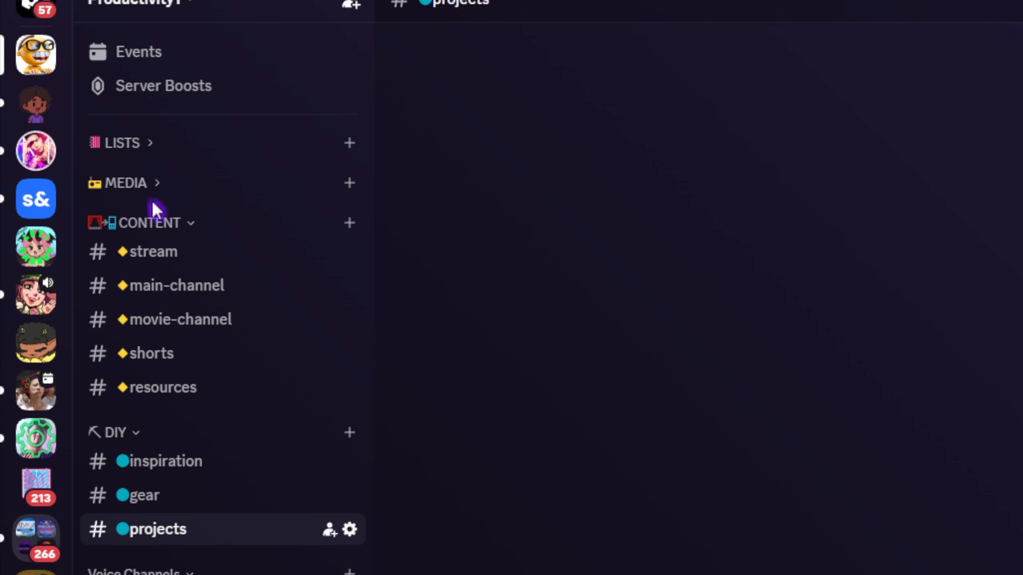
pyautogui.click(190, 226)
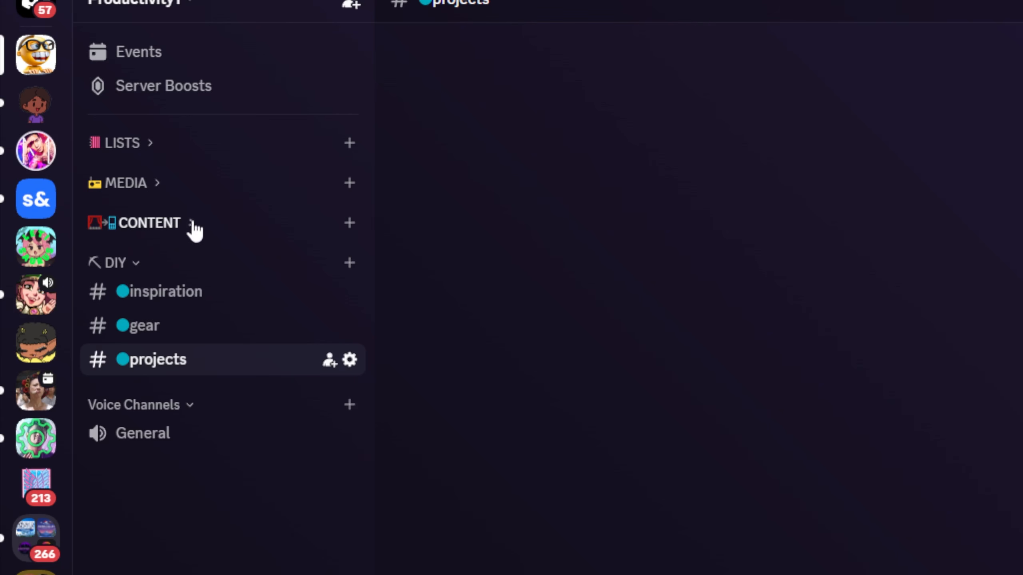
pyautogui.click(133, 265)
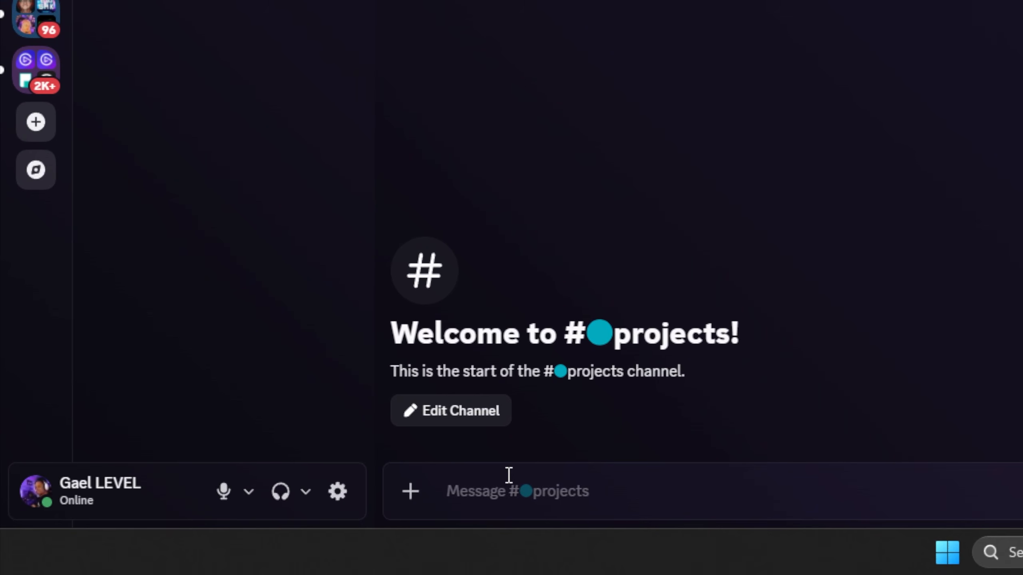
# Create a public thread named Camera Filter Adapter in the projects channel, with the copied yellow lens filter image as its first message.
pyautogui.click(411, 492)
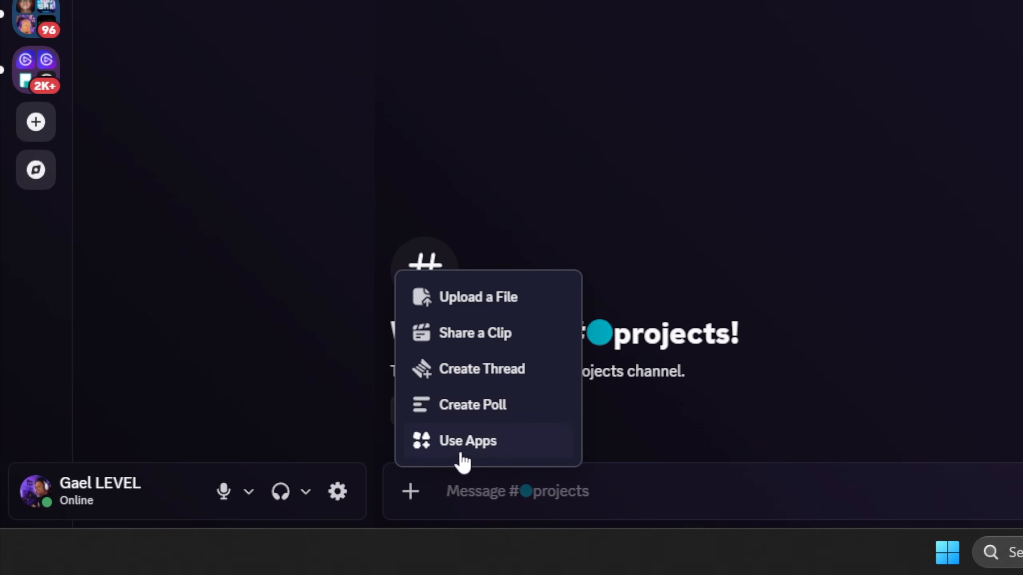
pyautogui.click(505, 381)
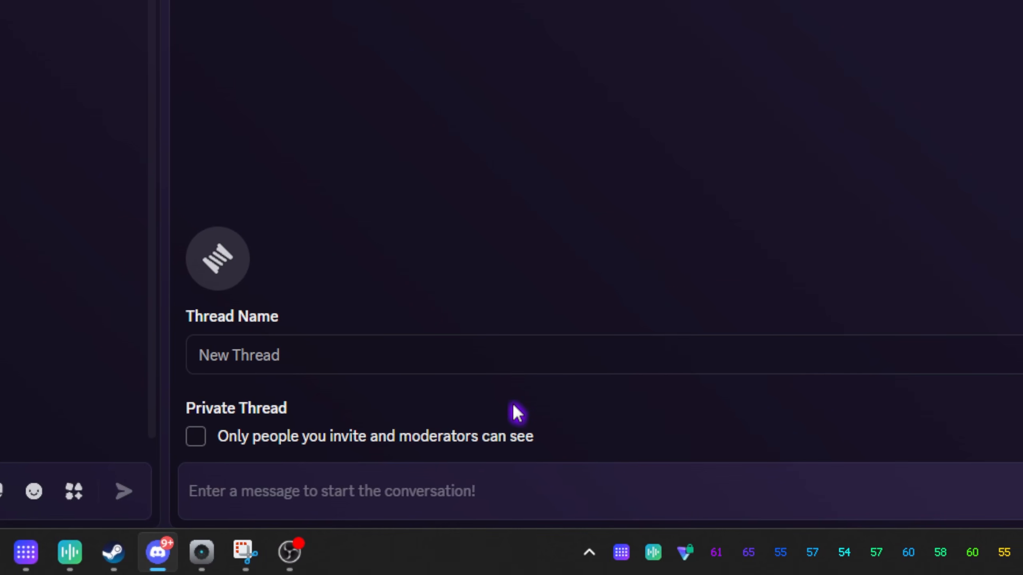
pyautogui.click(512, 356)
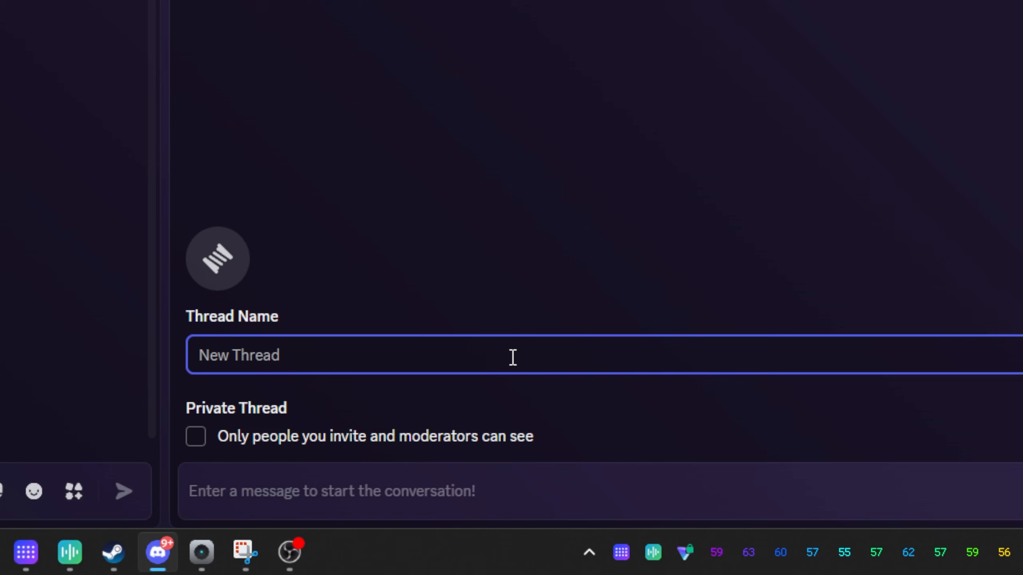
pyautogui.write('Came')
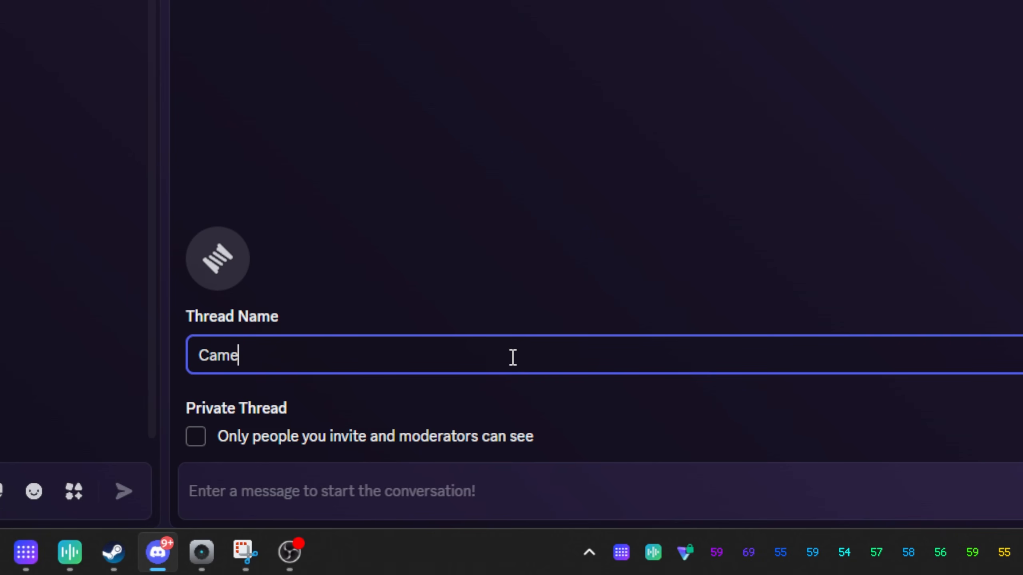
pyautogui.write('ra Filter Adapter')
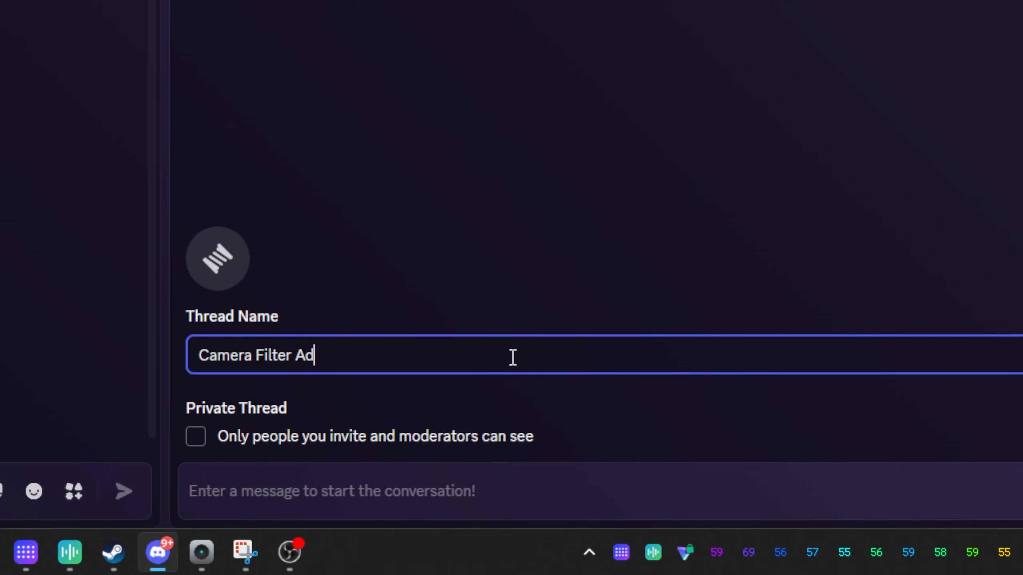
pyautogui.click(489, 486)
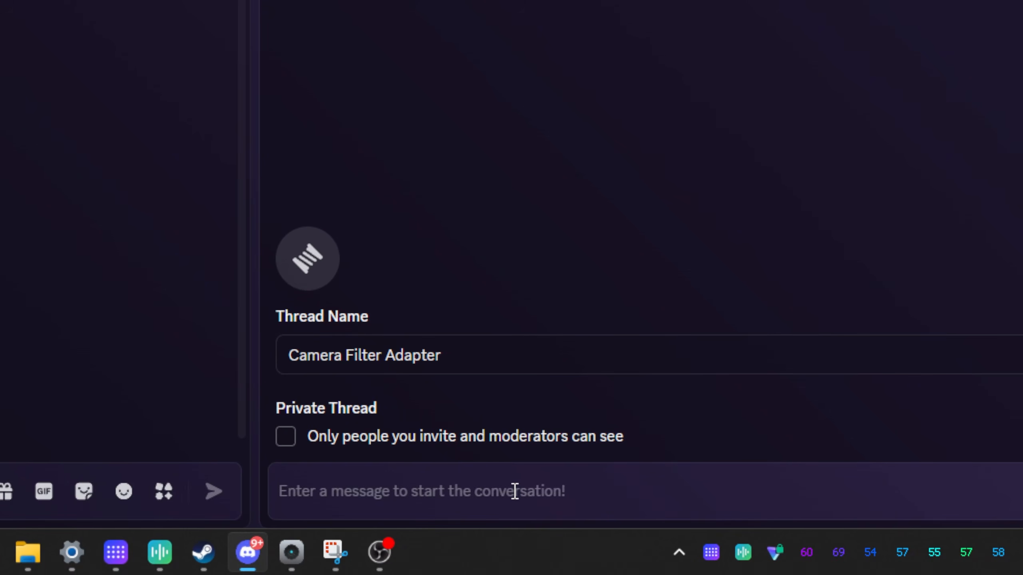
pyautogui.hotkey('ctrl', 'v')
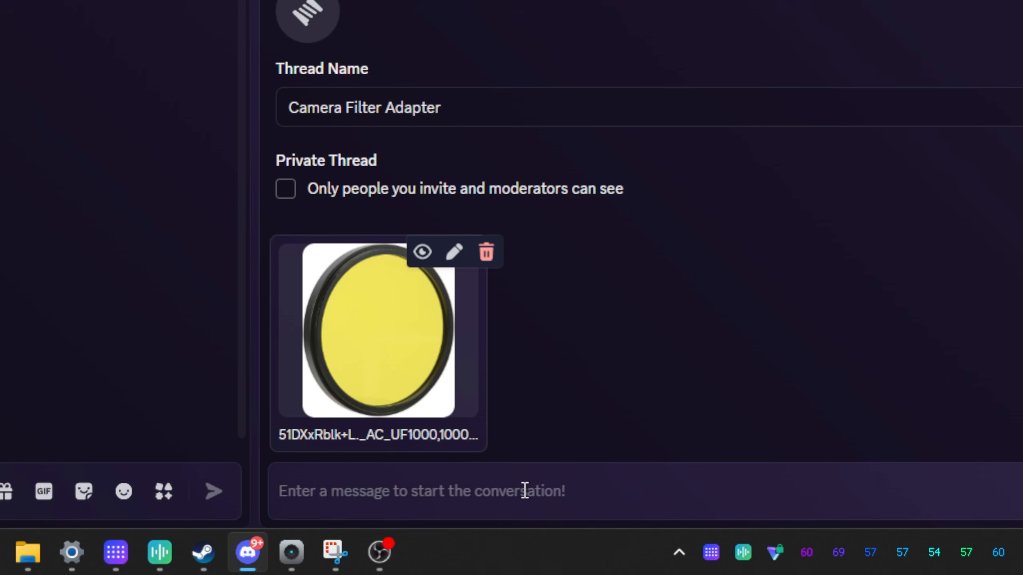
pyautogui.press('Return')
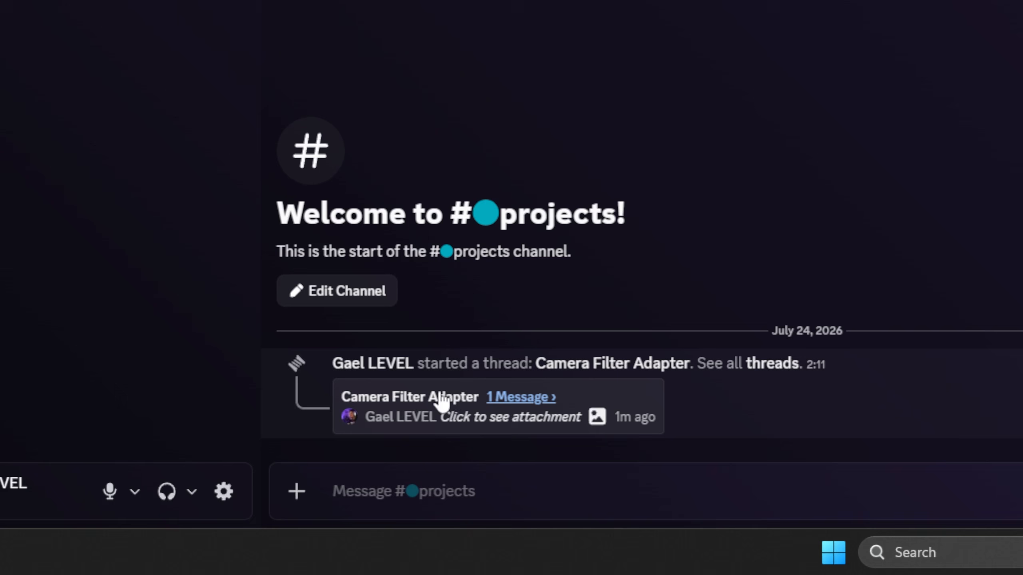
# Open the Camera Filter Adapter thread and set it to hide after 1 Week of inactivity.
pyautogui.click(531, 399)
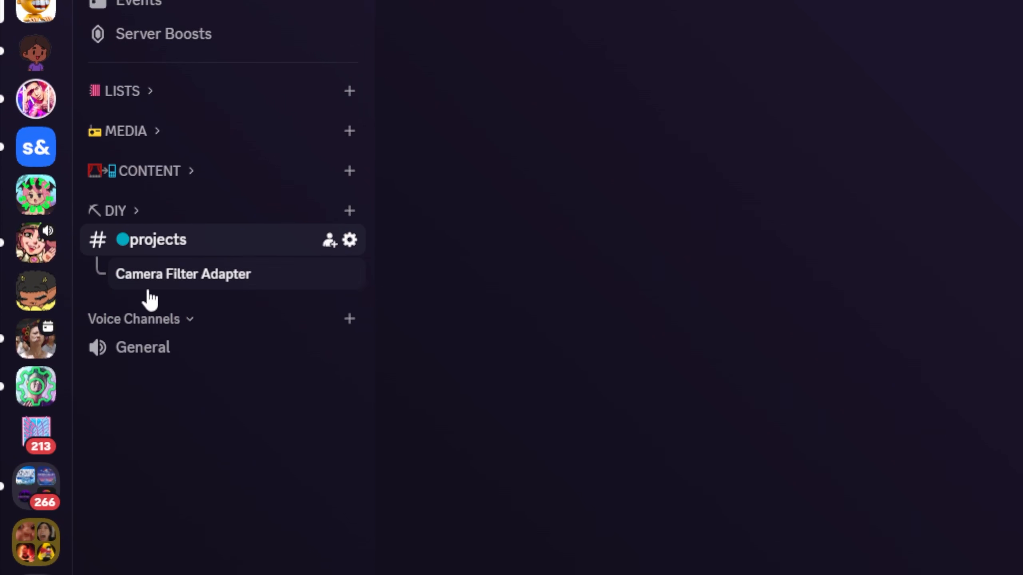
pyautogui.rightClick(175, 284)
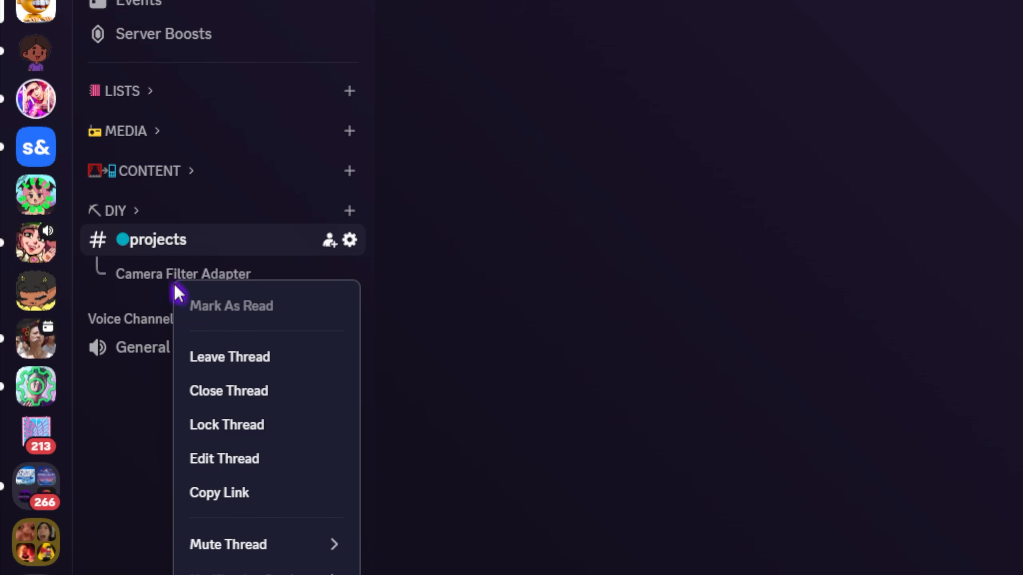
pyautogui.click(216, 463)
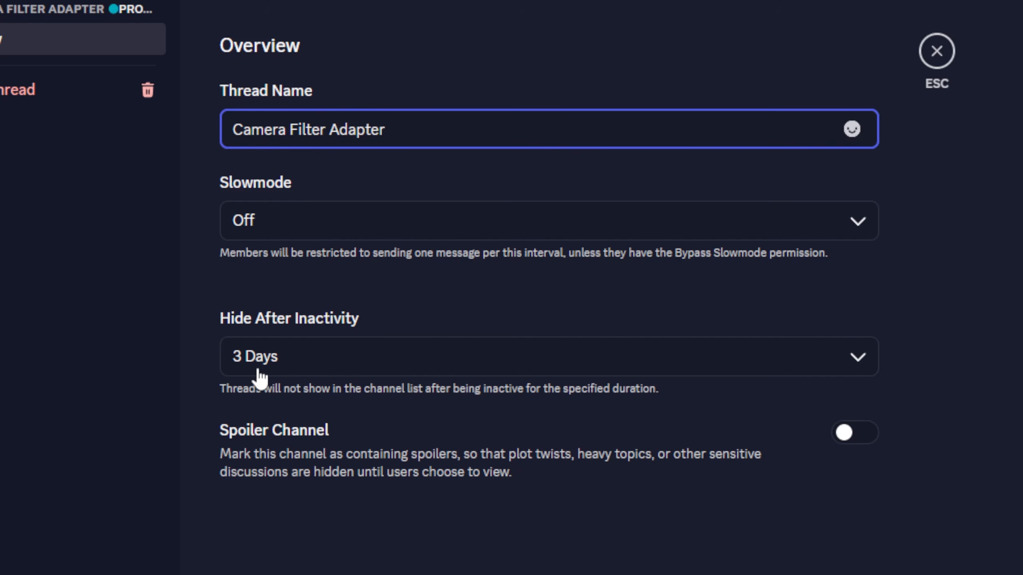
pyautogui.click(259, 368)
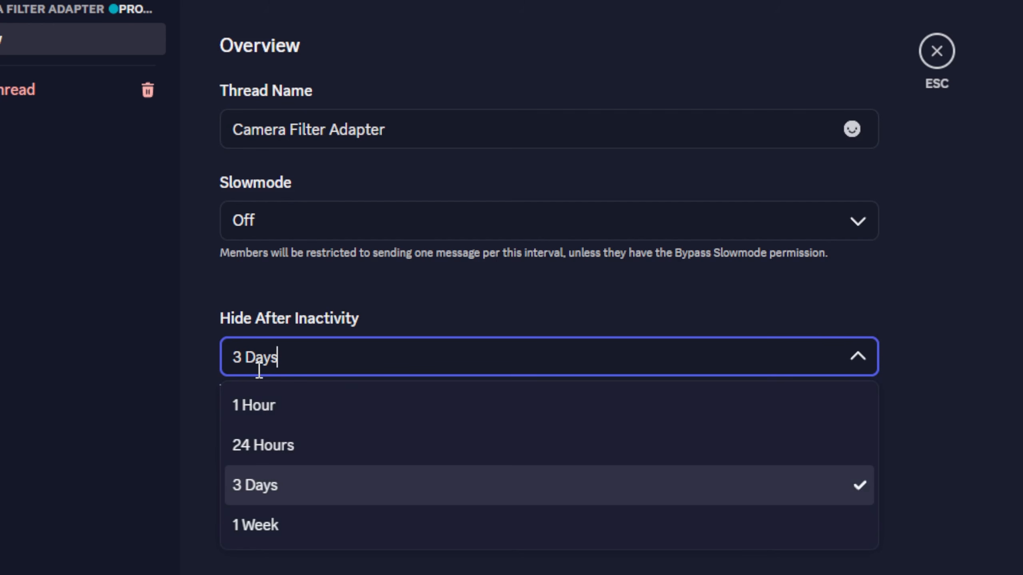
pyautogui.click(292, 524)
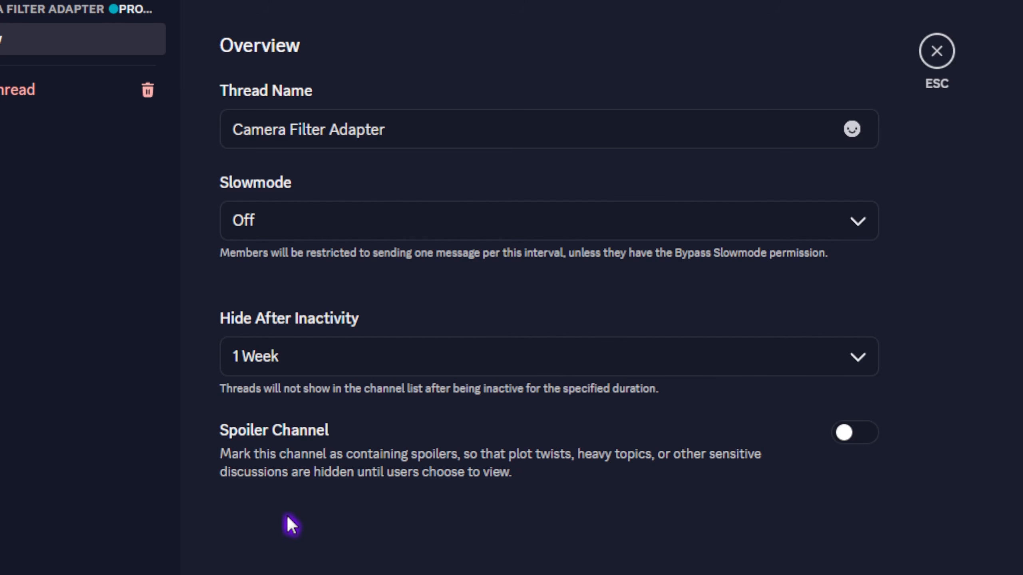
pyautogui.press('Escape')
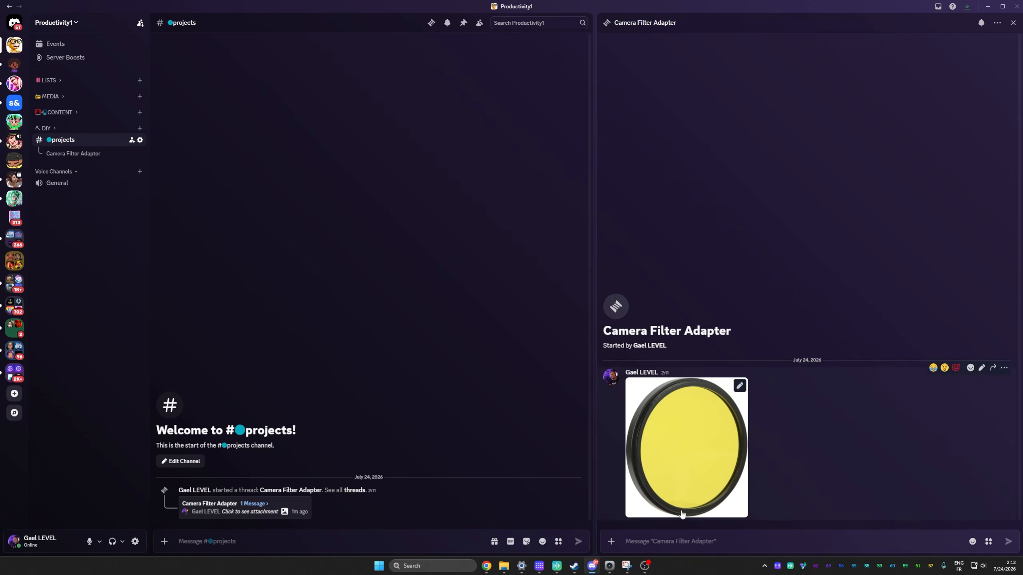
# Send the test messages "ertyhzrhzrh" and "aaegaegaeg" in the Camera Filter Adapter thread.
pyautogui.click(685, 541)
pyautogui.write('ertyhzrhzrh')
pyautogui.press('Return')
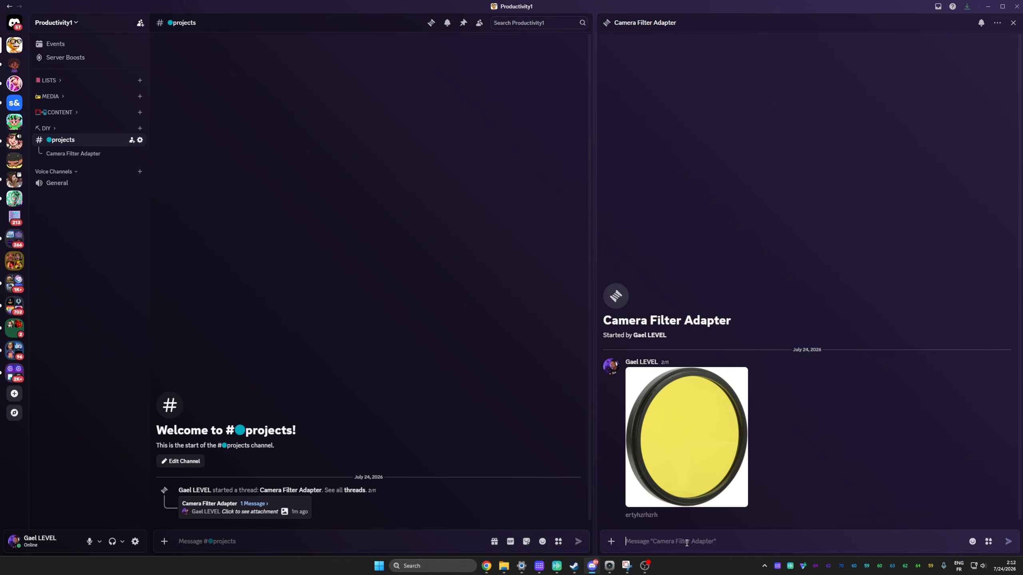
pyautogui.write('aaegaegaeg')
pyautogui.press('Return')
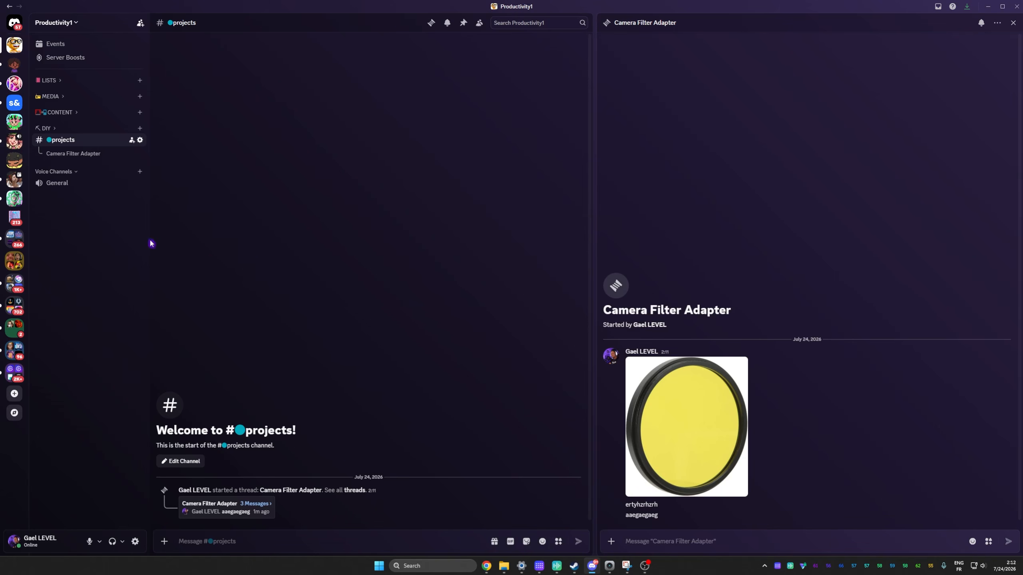
# View the Camera Filter Adapter thread in full, return to the projects channel and check its list of threads.
pyautogui.click(78, 159)
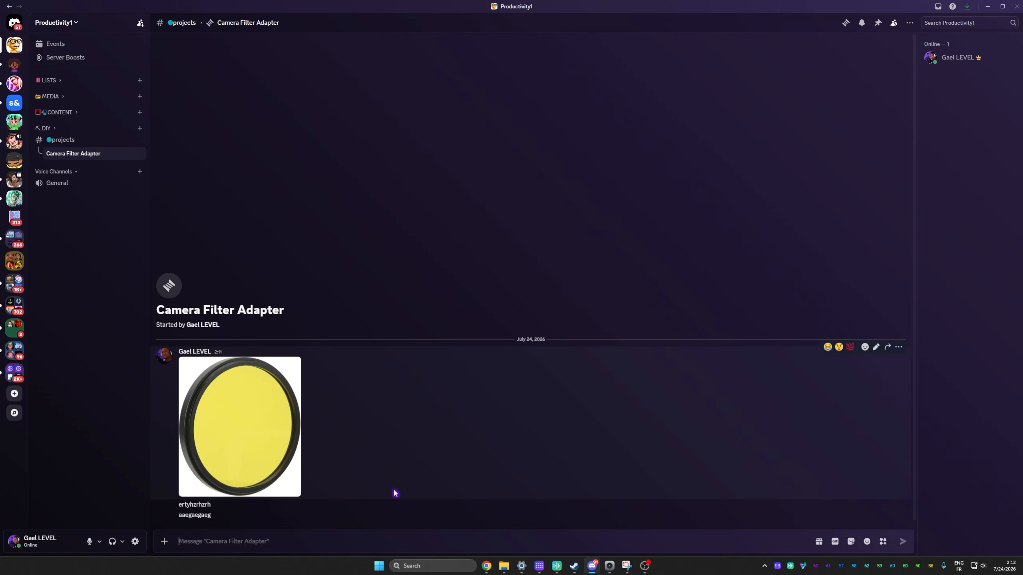
pyautogui.click(65, 144)
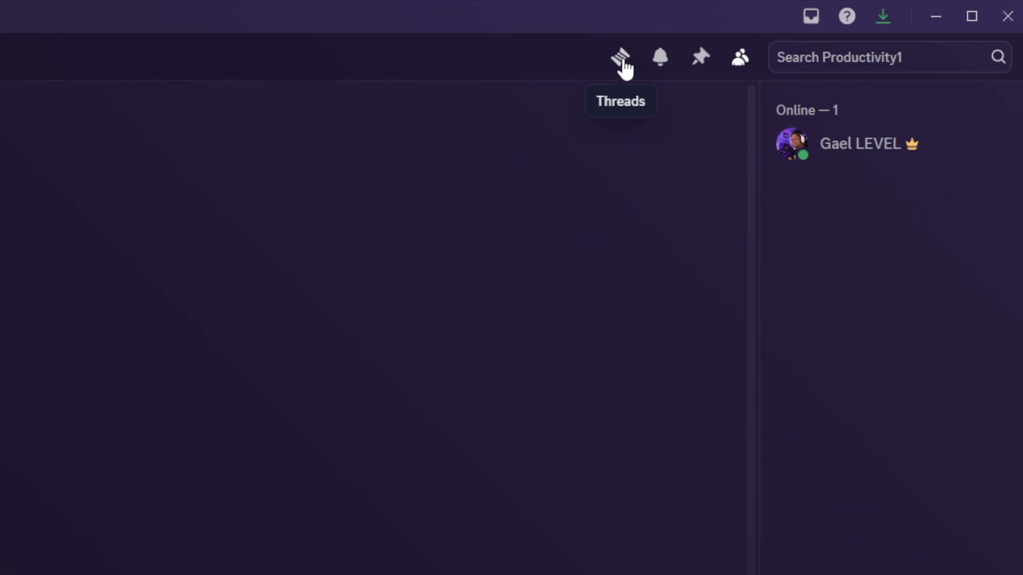
pyautogui.click(623, 61)
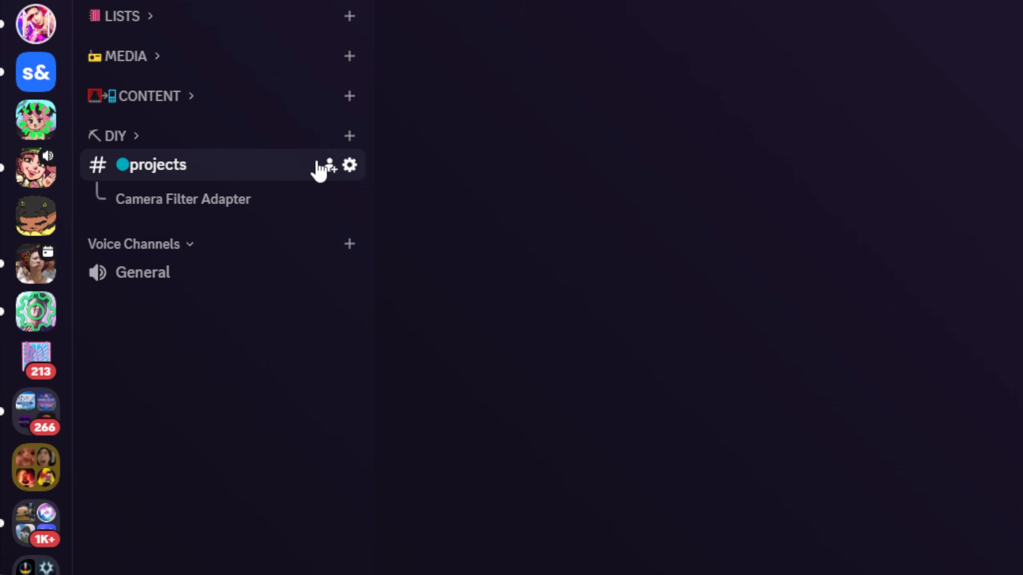
# Create a forum channel named forum-example in the DIY category.
pyautogui.click(350, 137)
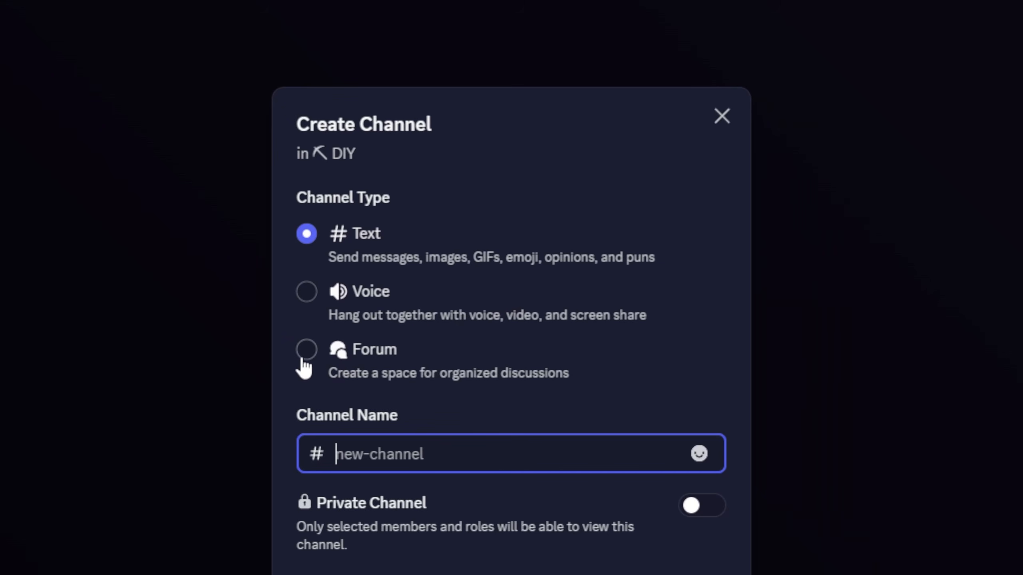
pyautogui.click(315, 363)
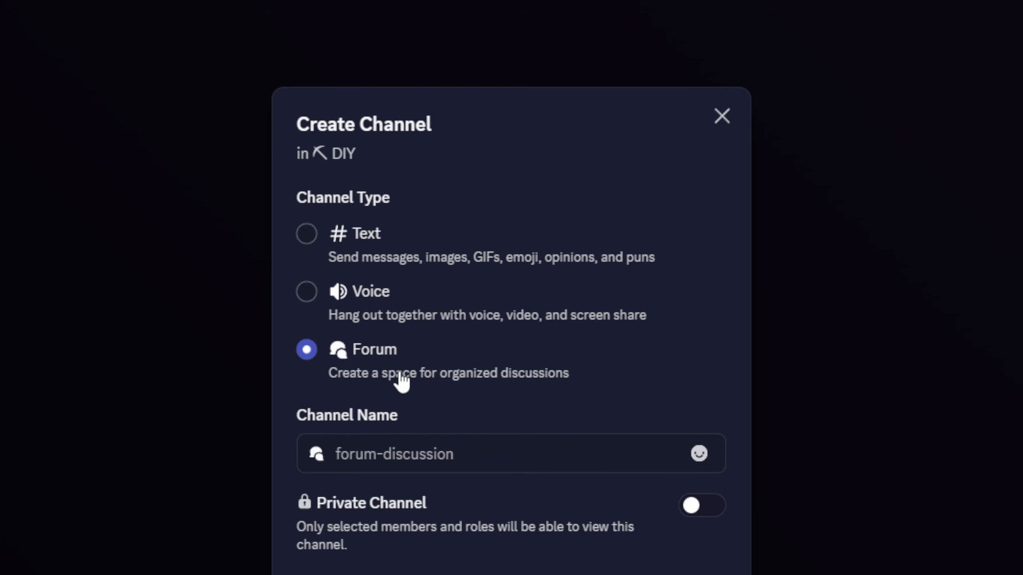
pyautogui.click(457, 458)
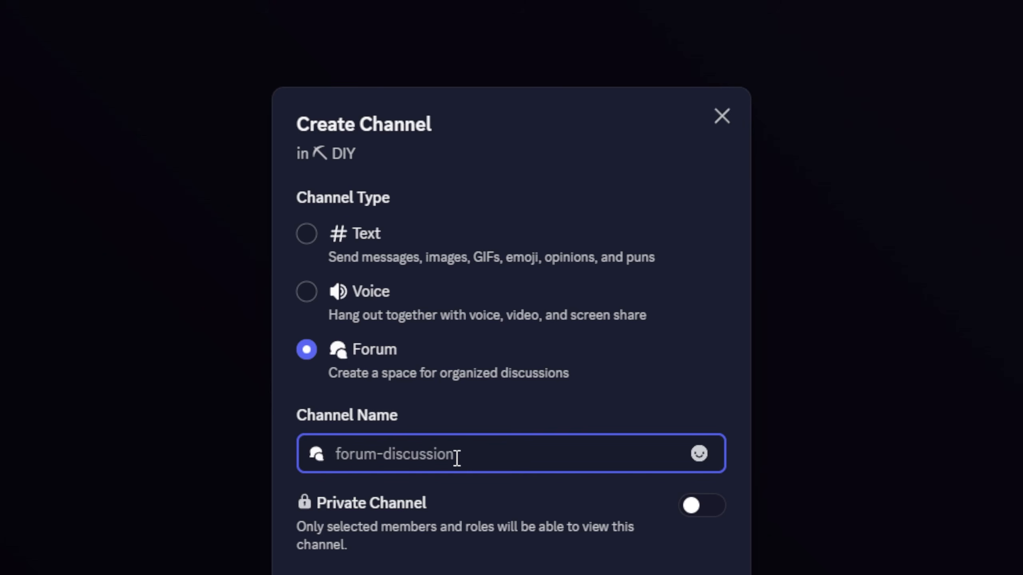
pyautogui.write('forum-example')
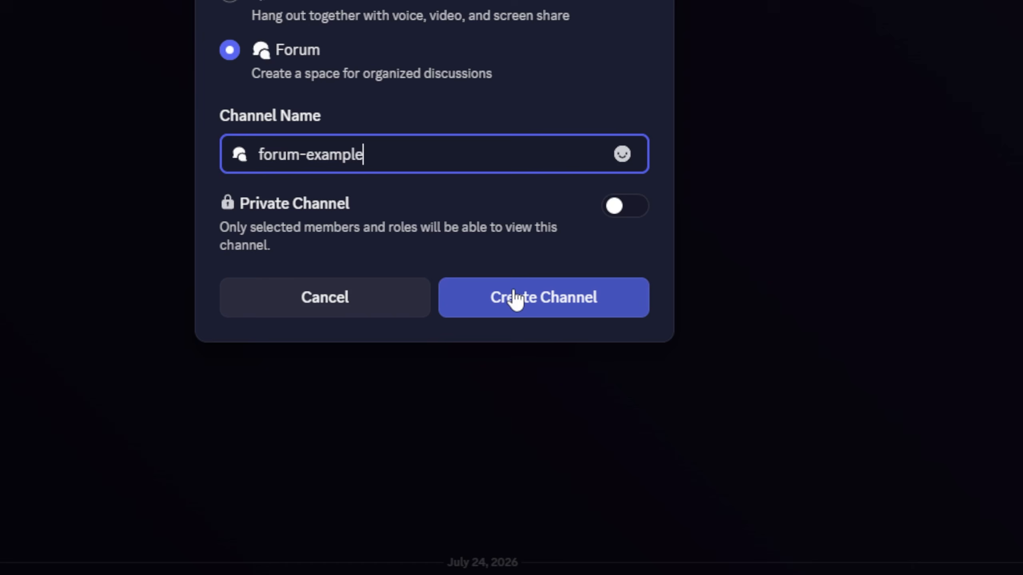
pyautogui.click(514, 300)
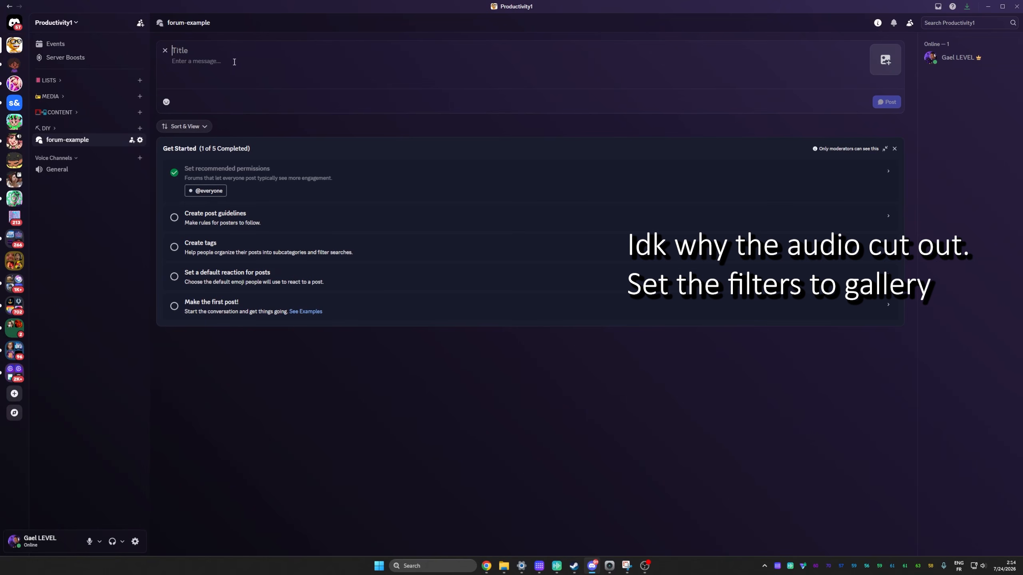
# Publish a forum post titled "Lens adaptor" with the yellow filter image and message "Testing forum view", and display the forum's posts as Gallery.
pyautogui.write('Lens adapter')
pyautogui.hotkey('ctrl', 'v')
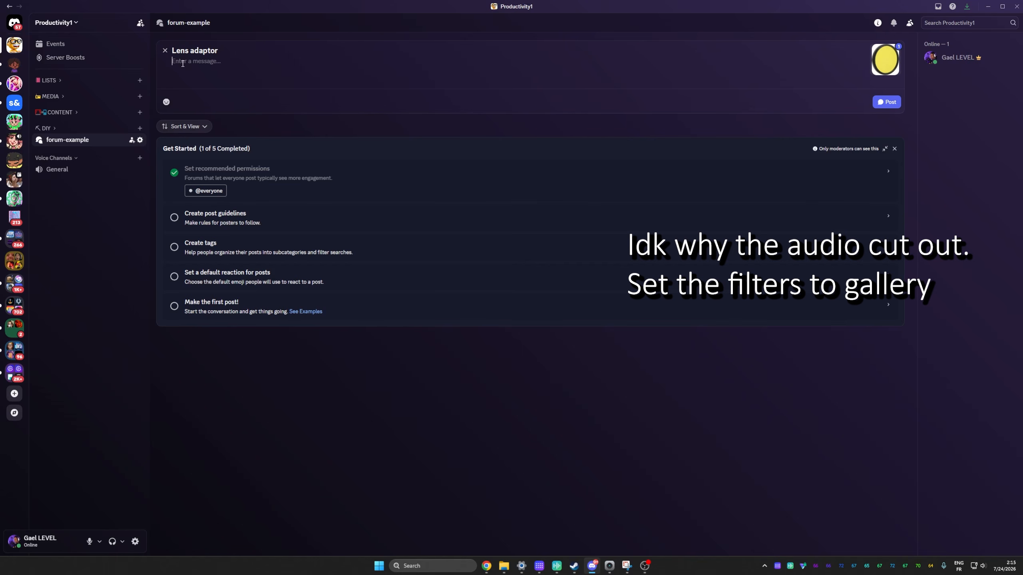
pyautogui.write('Testing forum view')
pyautogui.click(899, 104)
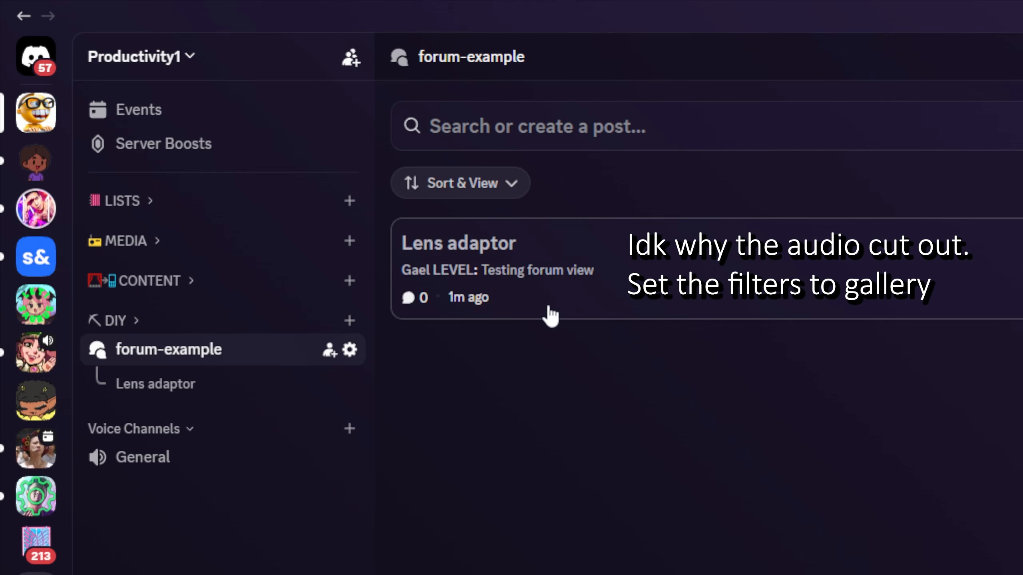
pyautogui.click(483, 193)
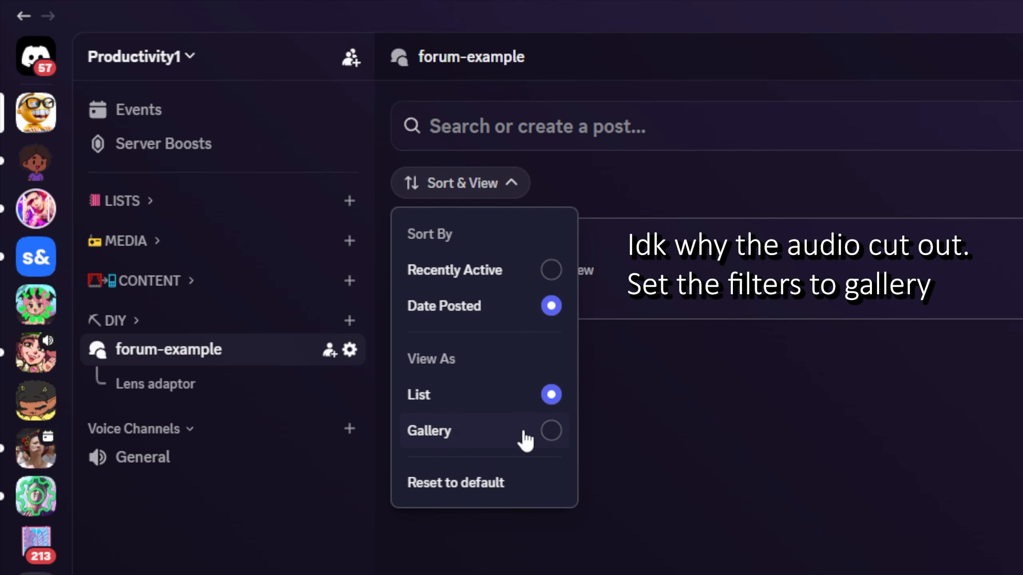
pyautogui.click(551, 431)
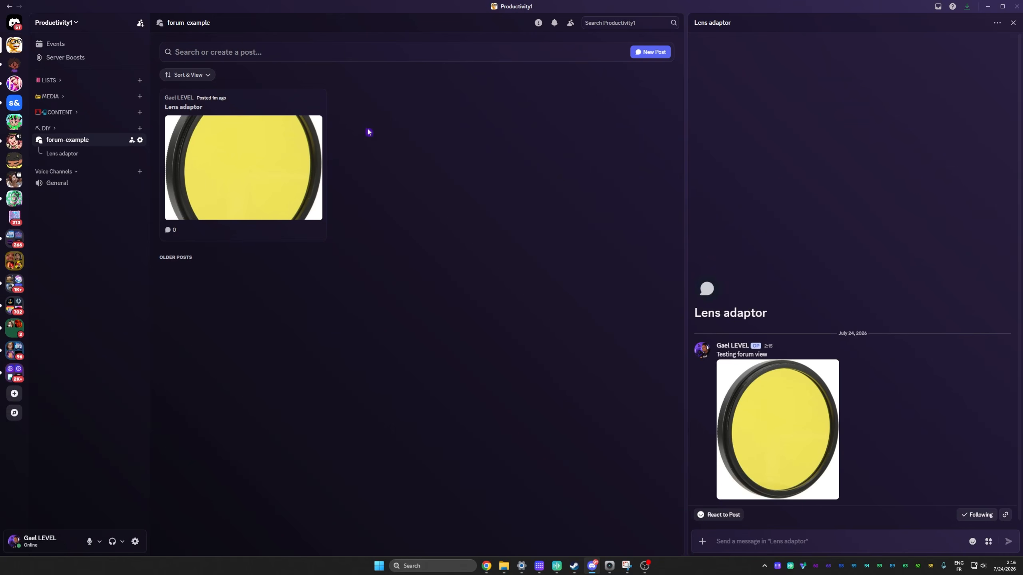
# Publish a second forum post titled "Lens 2" with the Neewer lens filter image and the message "zrgzgzrg".
pyautogui.click(642, 52)
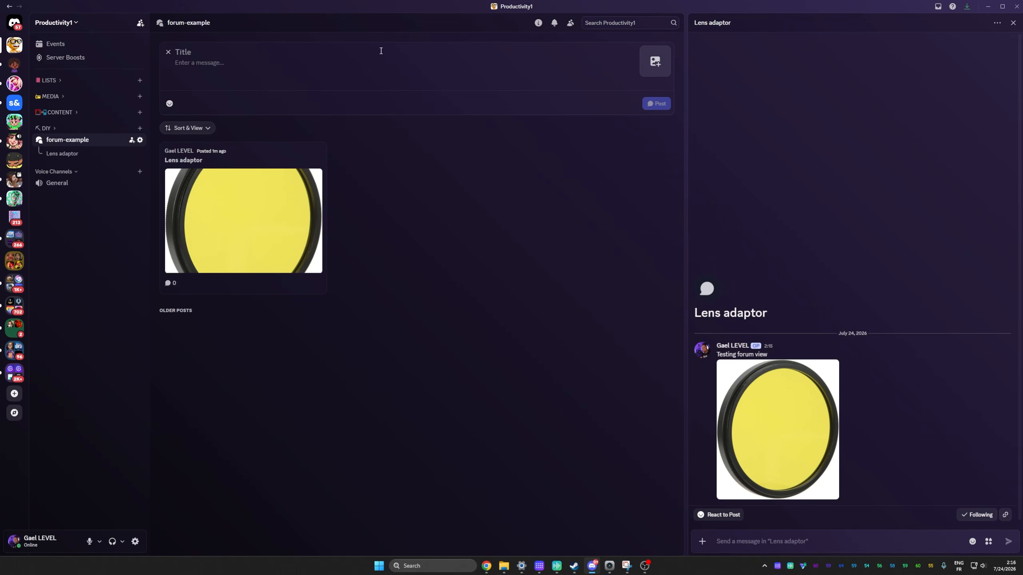
pyautogui.write('Lens 2')
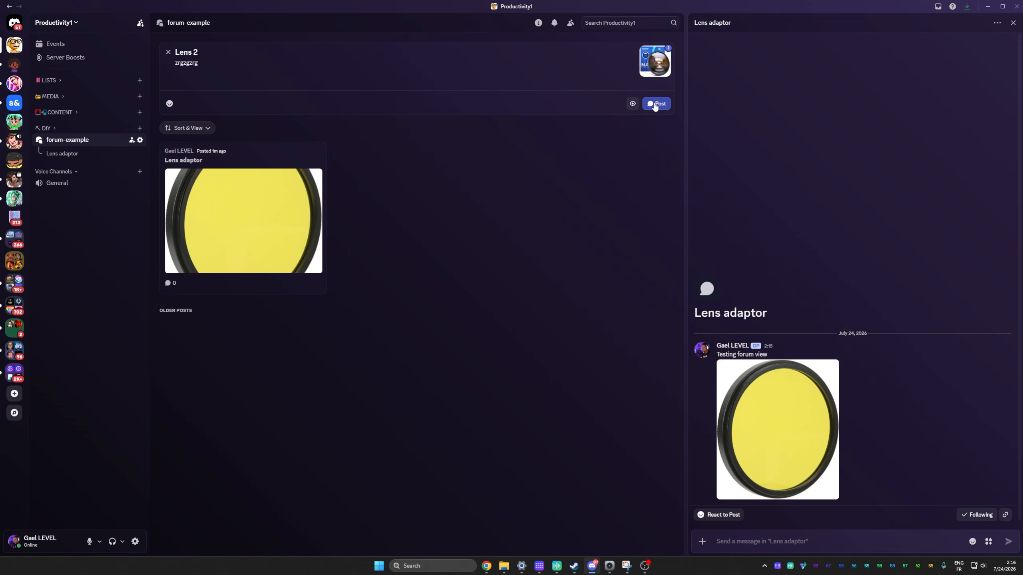
pyautogui.click(653, 105)
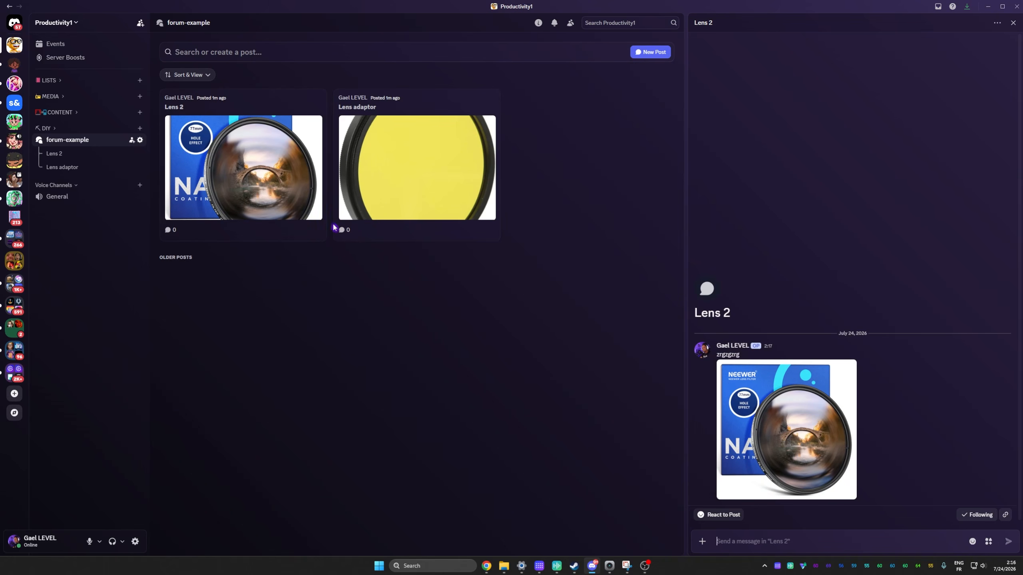
# Open the Lens adaptor post and send the replies "zegbzrighzegz", "zegkuzjugb" and "azogaehgaeg".
pyautogui.click(386, 155)
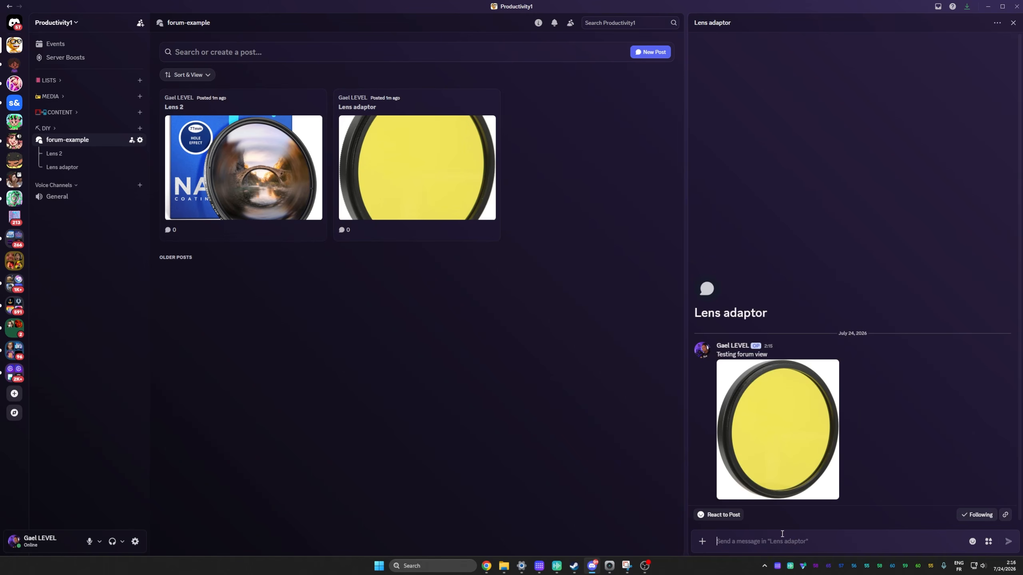
pyautogui.write('zegbzrighzegz')
pyautogui.press('Return')
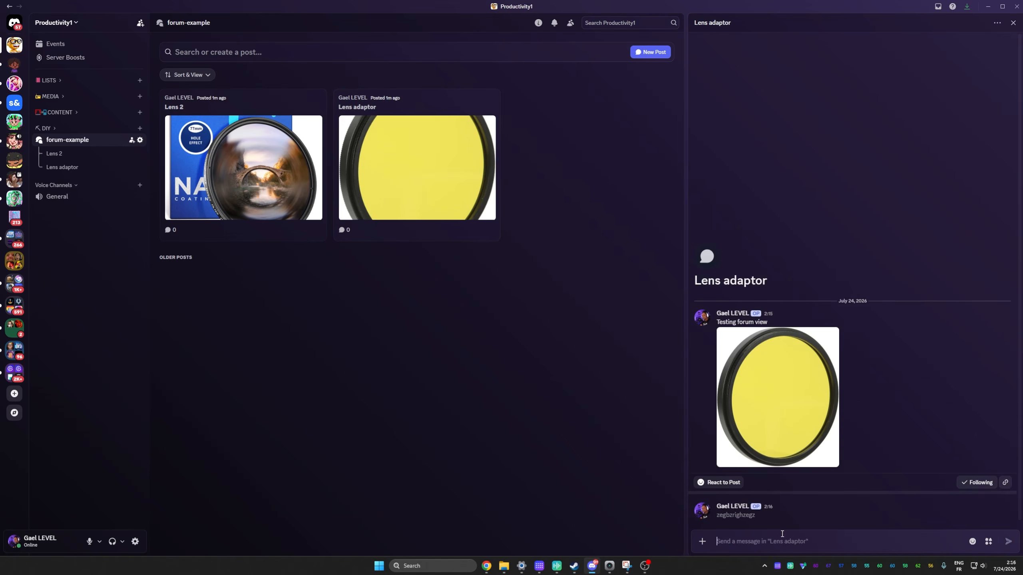
pyautogui.write('zegkuzjugb')
pyautogui.press('Return')
pyautogui.write('azogaehgaeg')
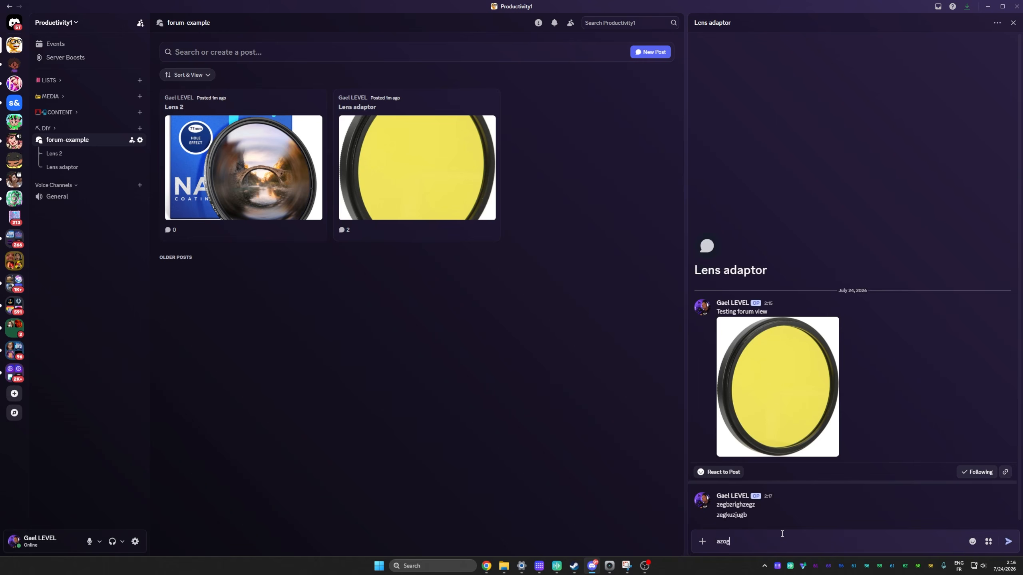
pyautogui.press('Return')
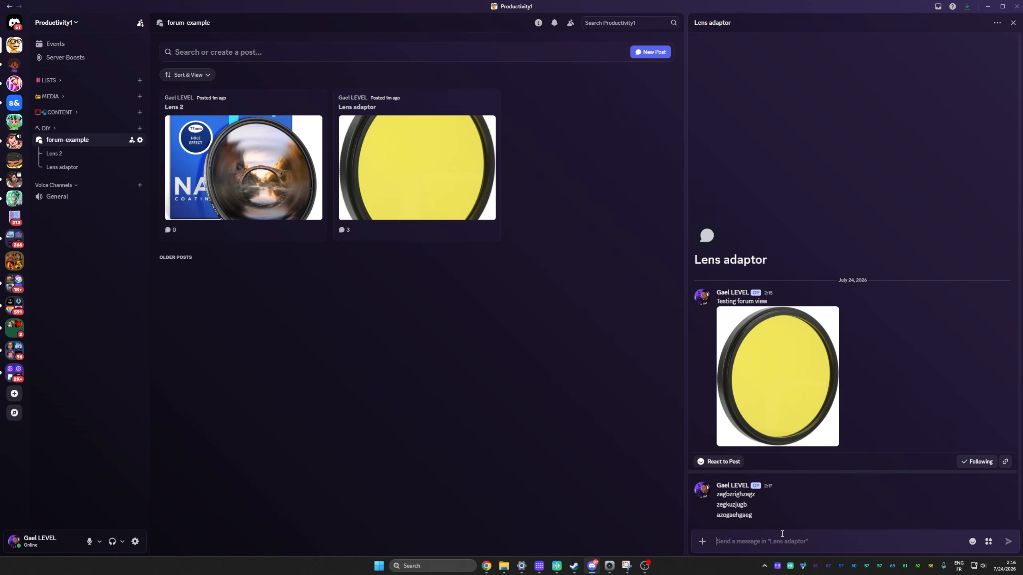
# Expand the DIY category and review the Lens 2 post's edit settings, including slowmode and hiding after inactivity.
pyautogui.click(46, 128)
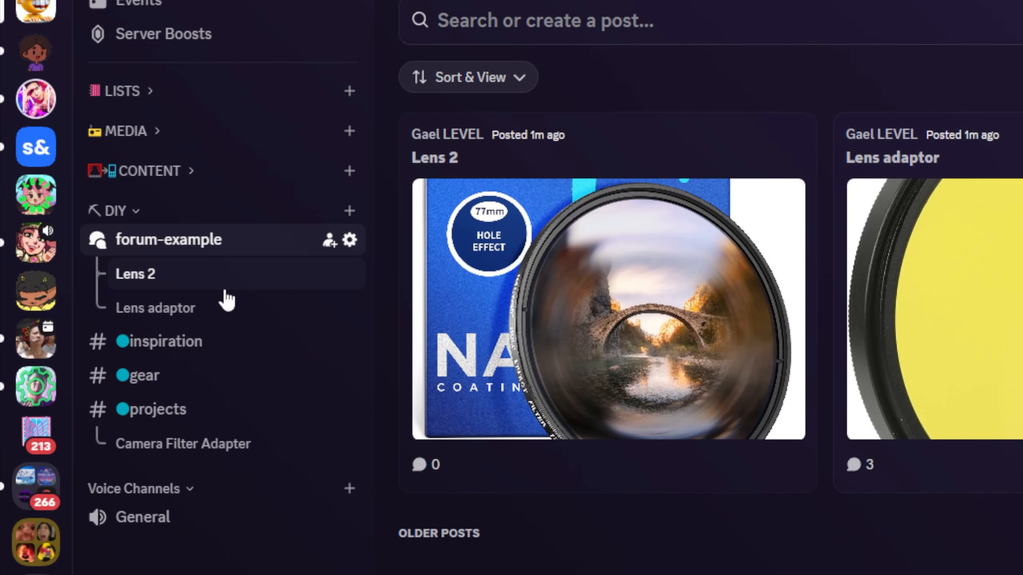
pyautogui.rightClick(167, 276)
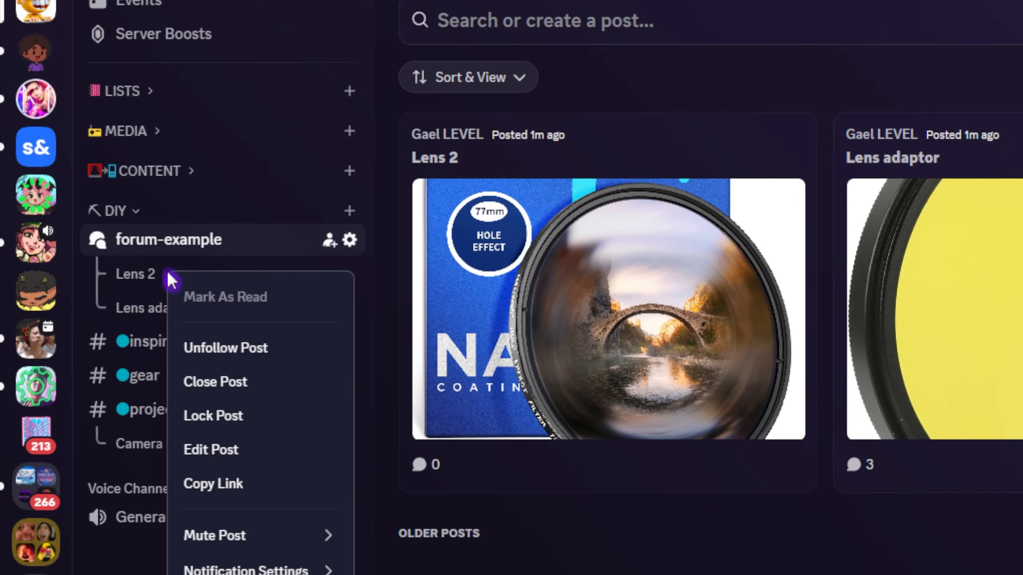
pyautogui.click(264, 451)
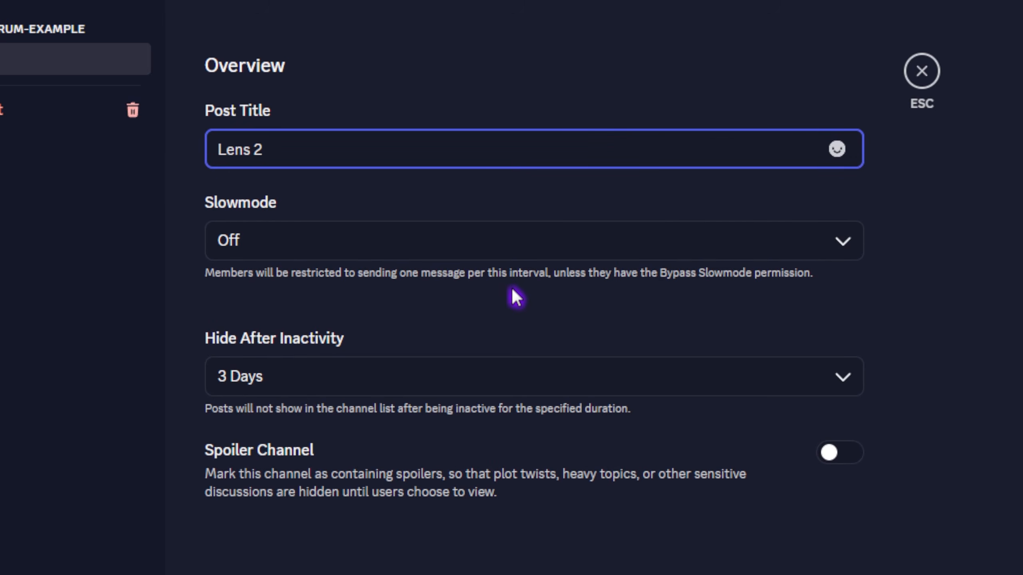
pyautogui.click(926, 81)
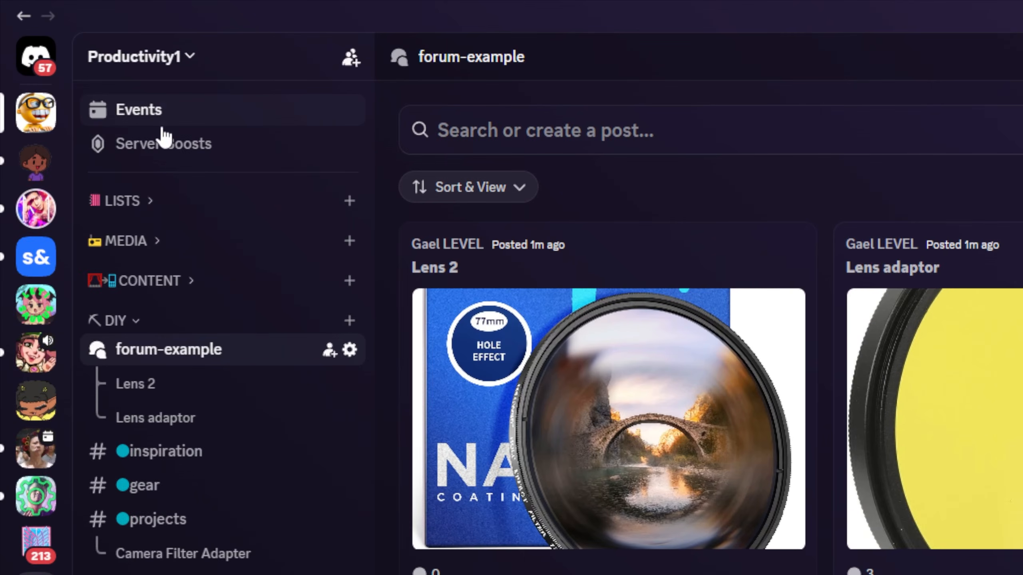
# Start a new server event held somewhere else, with "erhgehzrhb" as its location.
pyautogui.click(163, 129)
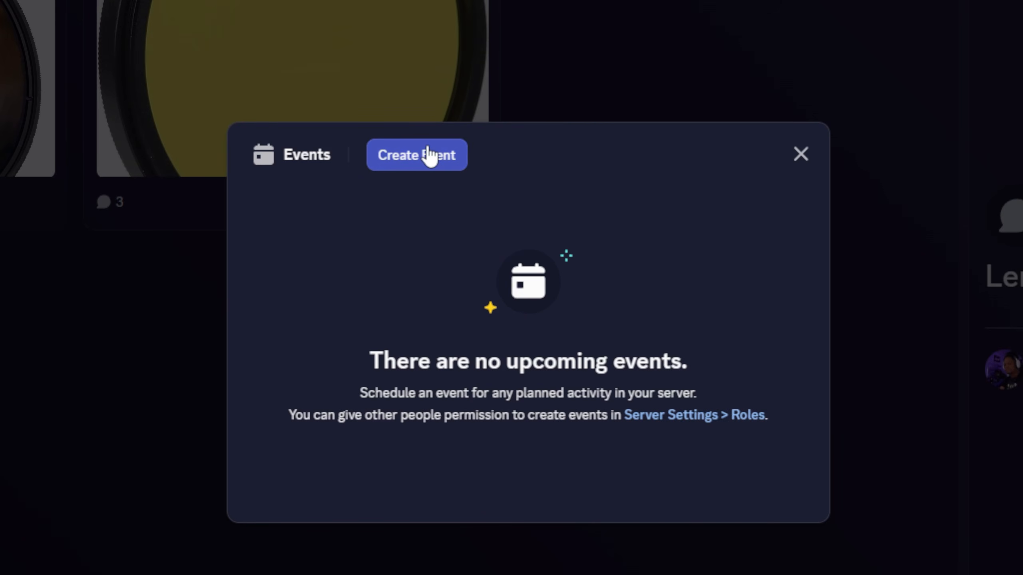
pyautogui.click(428, 149)
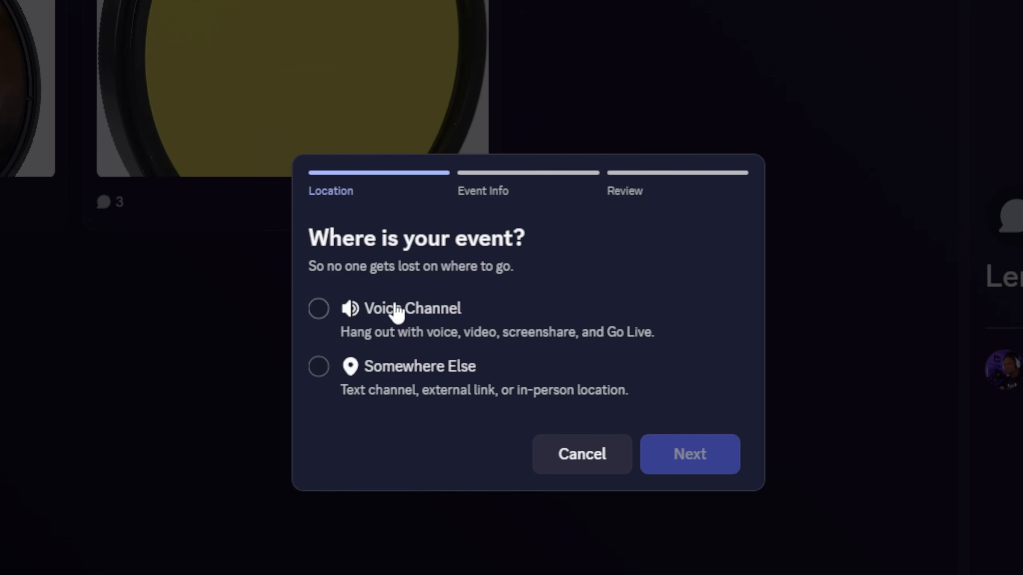
pyautogui.click(418, 384)
pyautogui.click(595, 421)
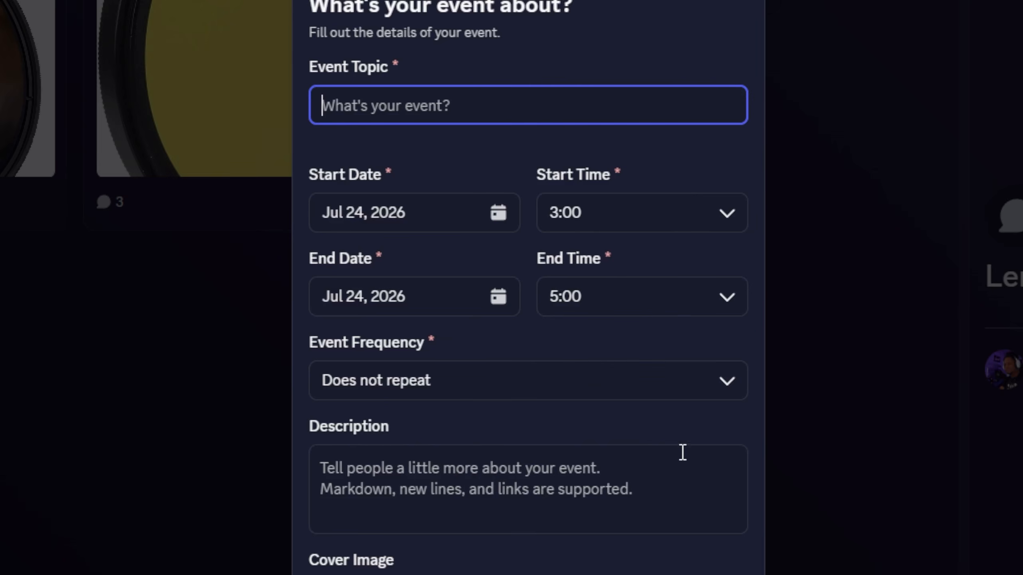
# Set the event topic to "aetaege", keep the default date and time, create the event and close the events list.
pyautogui.write('aetaeg')
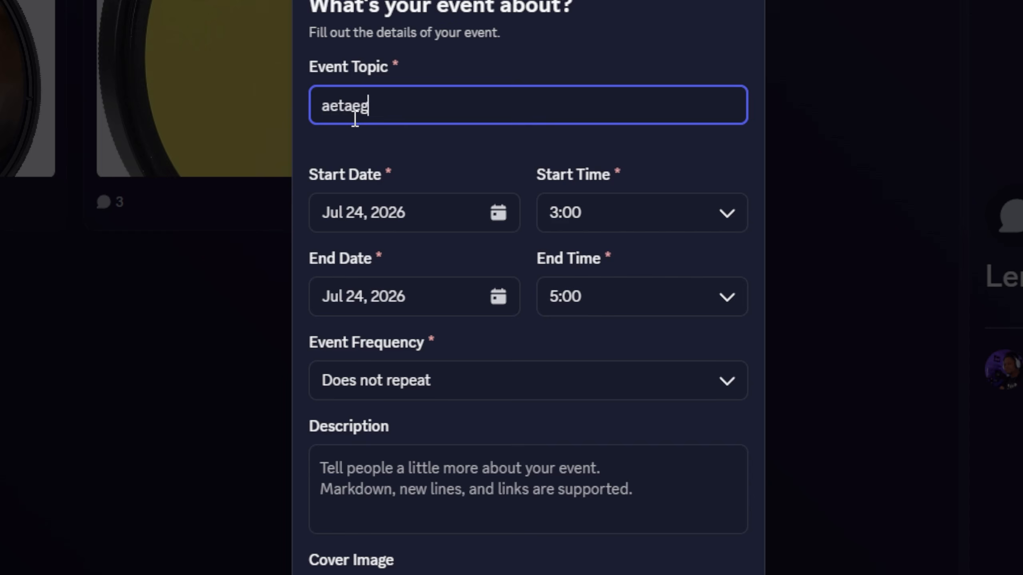
pyautogui.write('e')
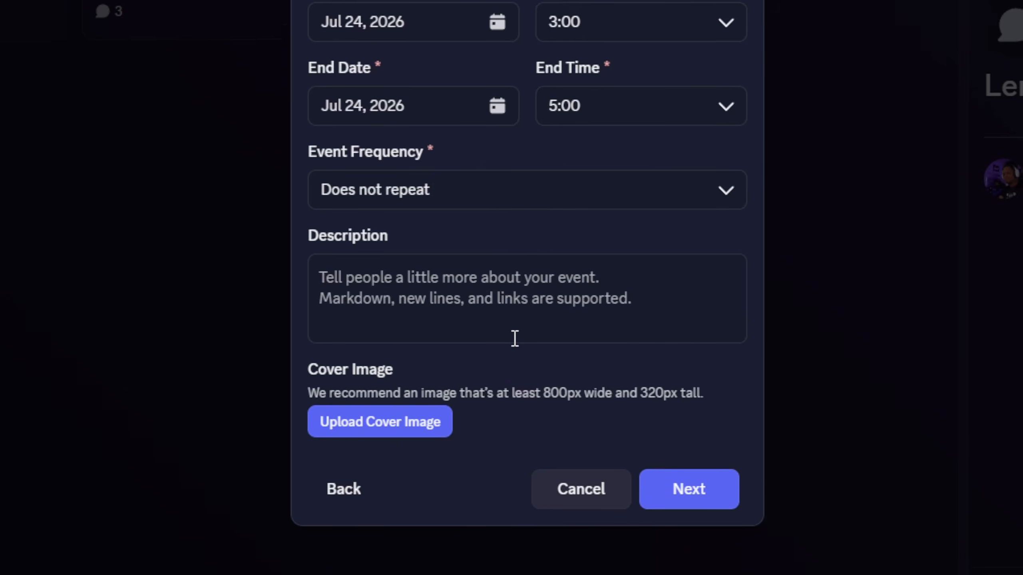
pyautogui.click(677, 451)
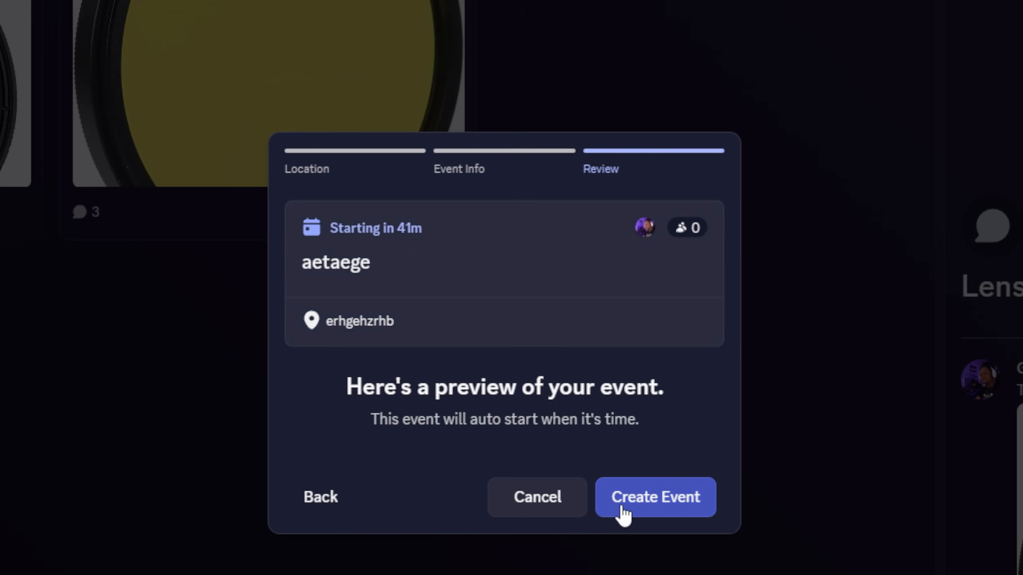
pyautogui.click(622, 508)
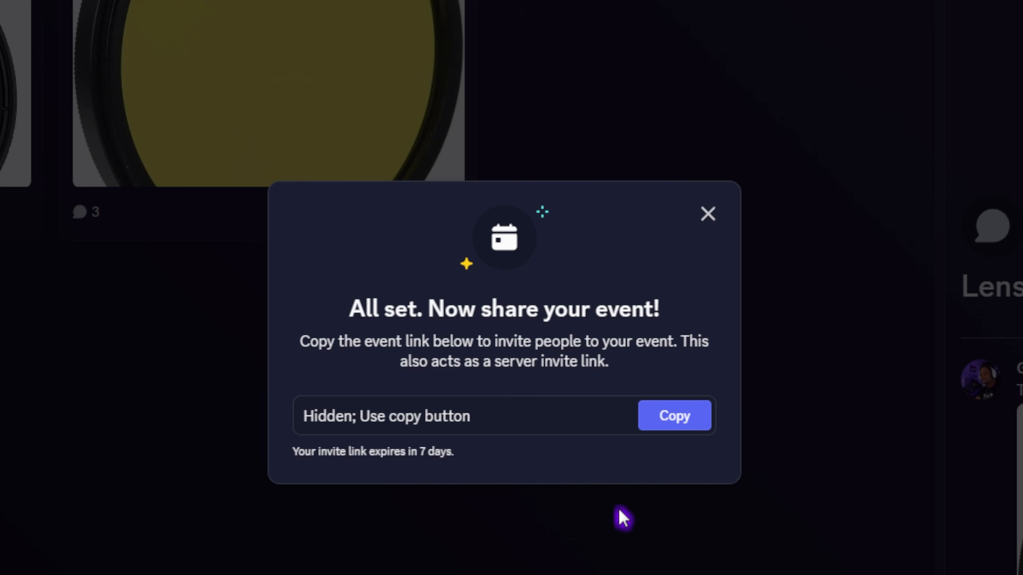
pyautogui.click(707, 213)
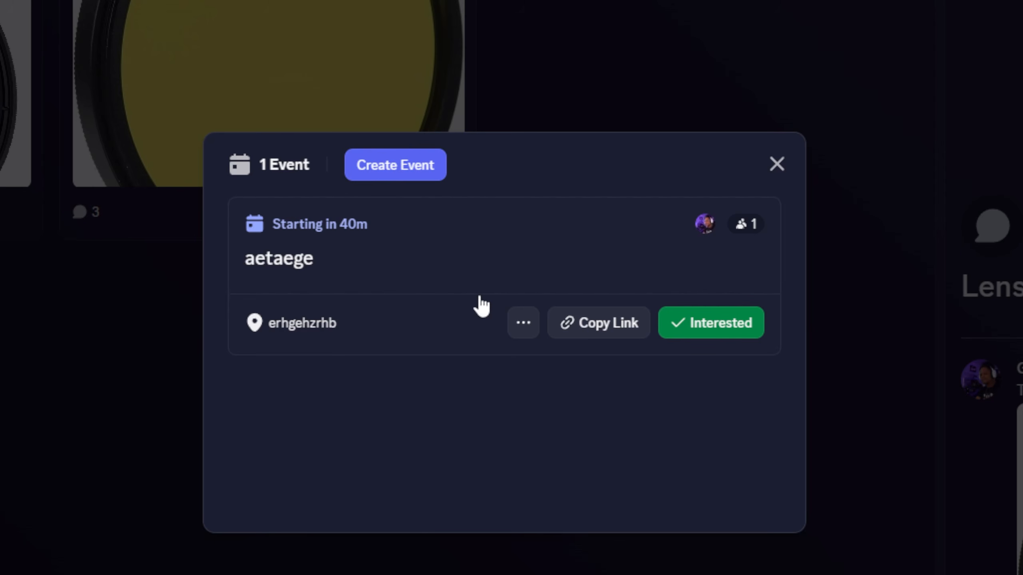
pyautogui.click(778, 165)
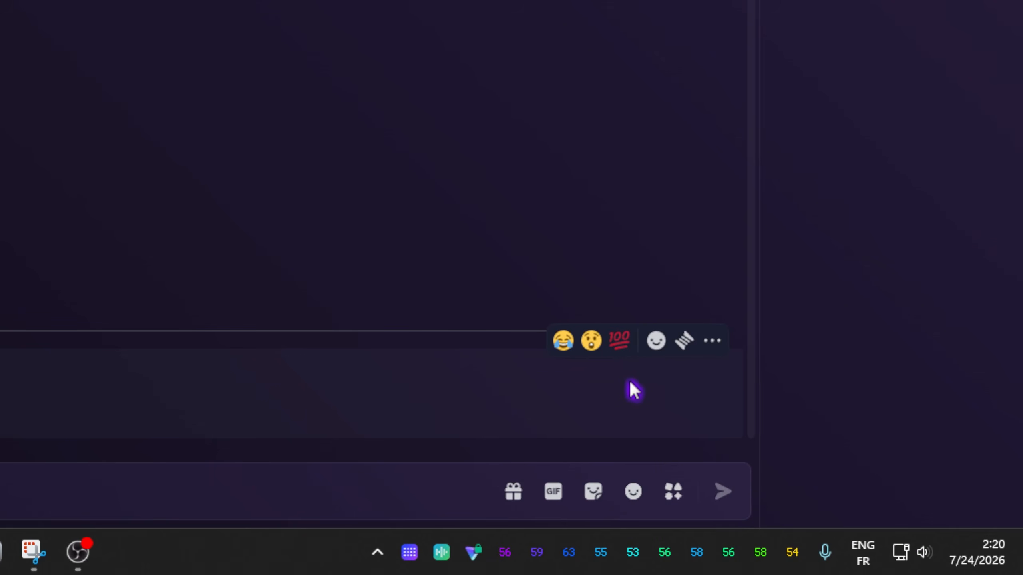
# React to the Camera Filter Adapter thread message in the projects channel with the white_check_mark and hourglass emojis.
pyautogui.click(655, 342)
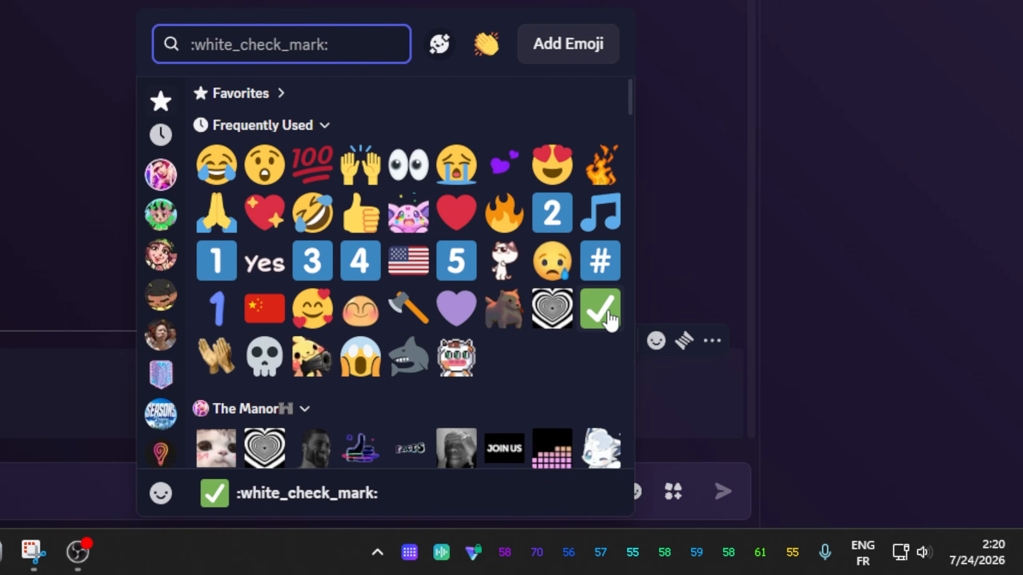
pyautogui.click(609, 314)
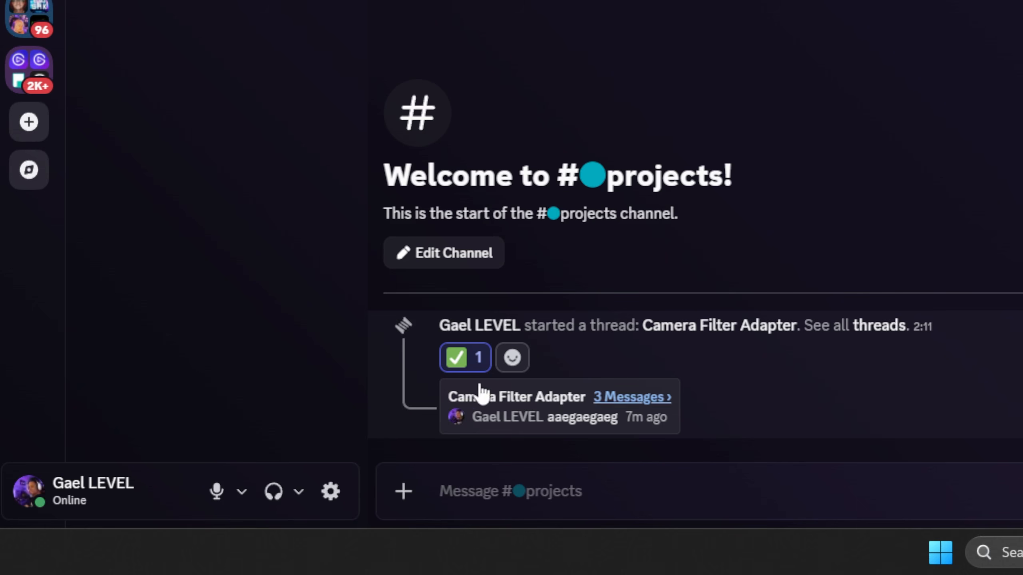
pyautogui.click(512, 358)
pyautogui.write('time')
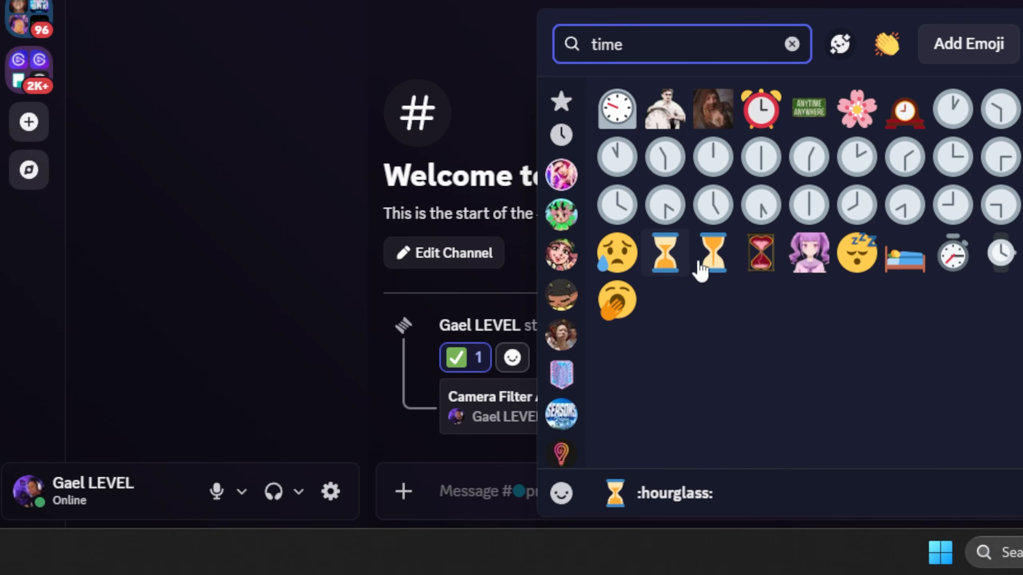
pyautogui.click(712, 262)
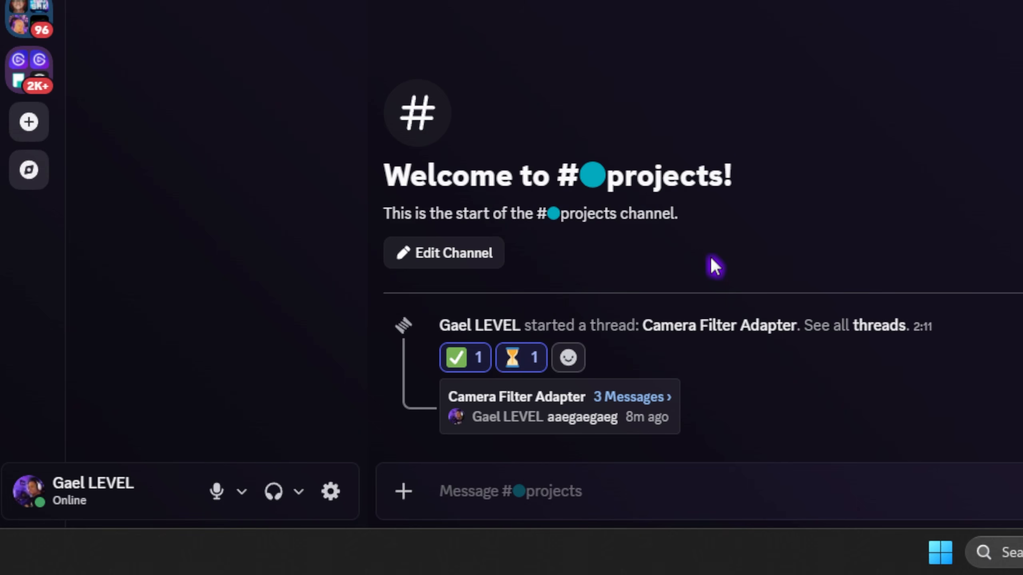
# Add the no_entry_sign emoji and the custom pi_espeon2 emoji as reactions to the Camera Filter Adapter thread message.
pyautogui.click(570, 359)
pyautogui.write('no')
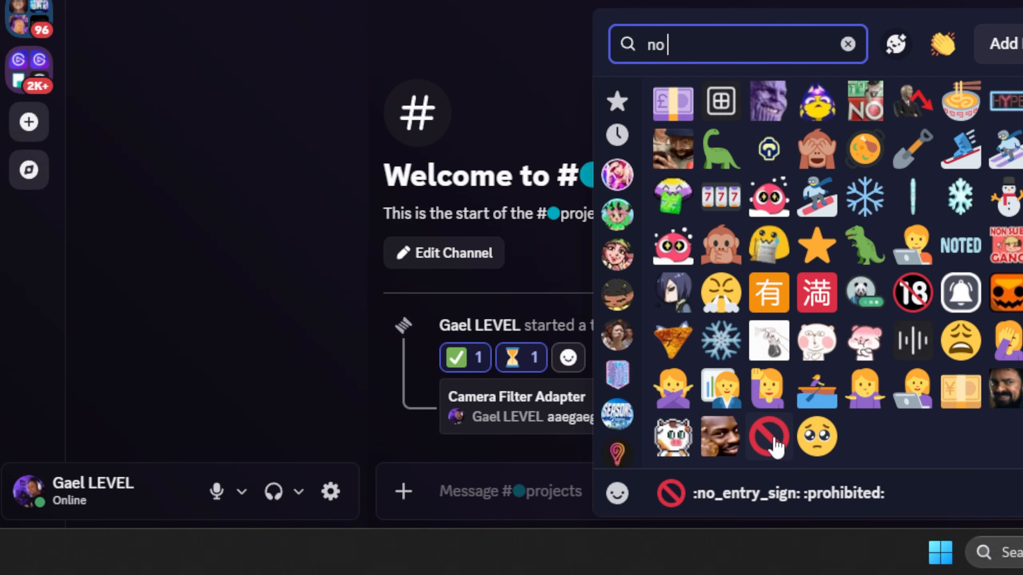
pyautogui.click(771, 435)
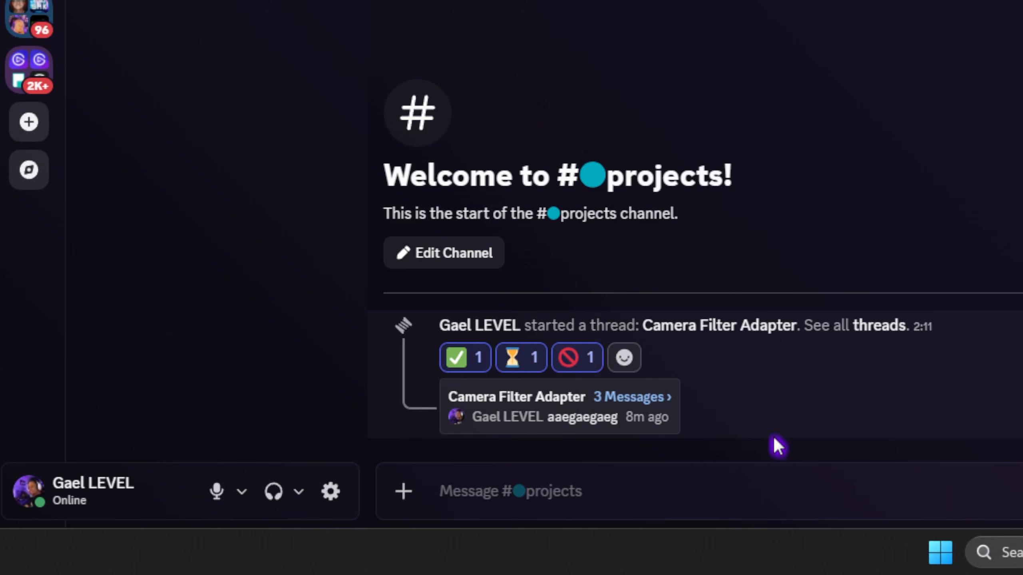
pyautogui.click(624, 360)
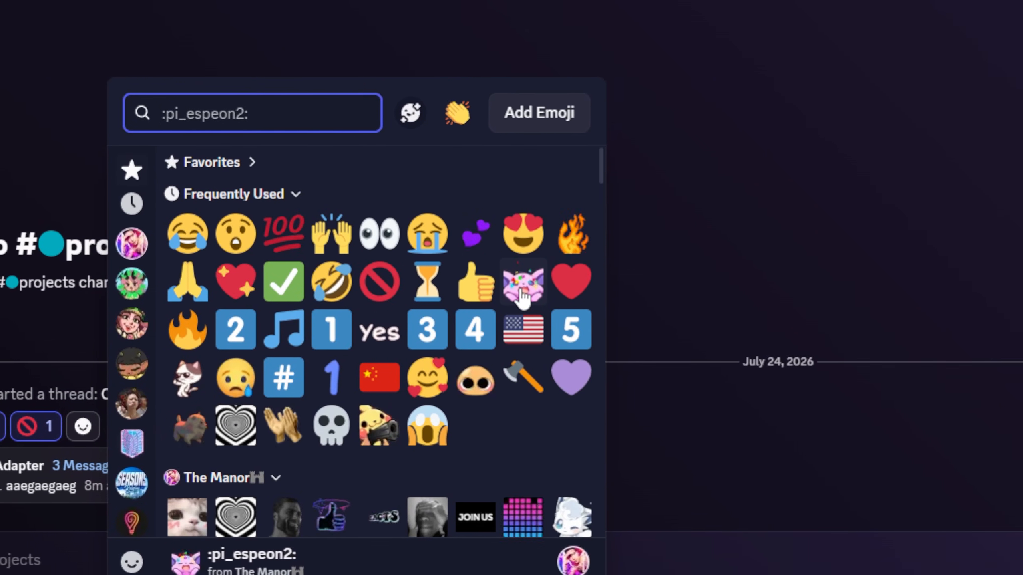
pyautogui.click(521, 287)
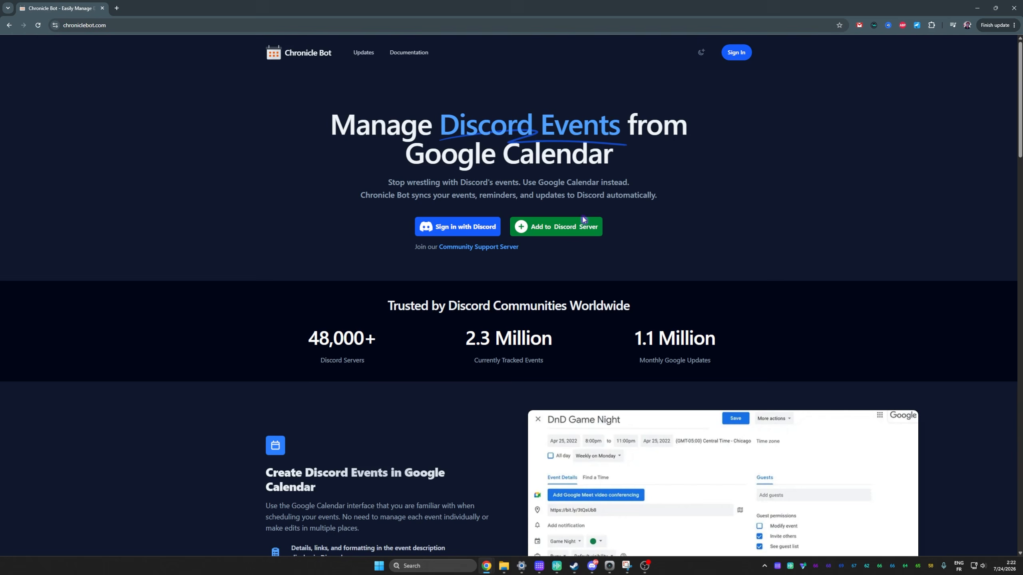
# Look through the Chronicle Bot website for its Google Calendar sync, Discord event and event summary features.
pyautogui.scroll(-8, 461, 319)
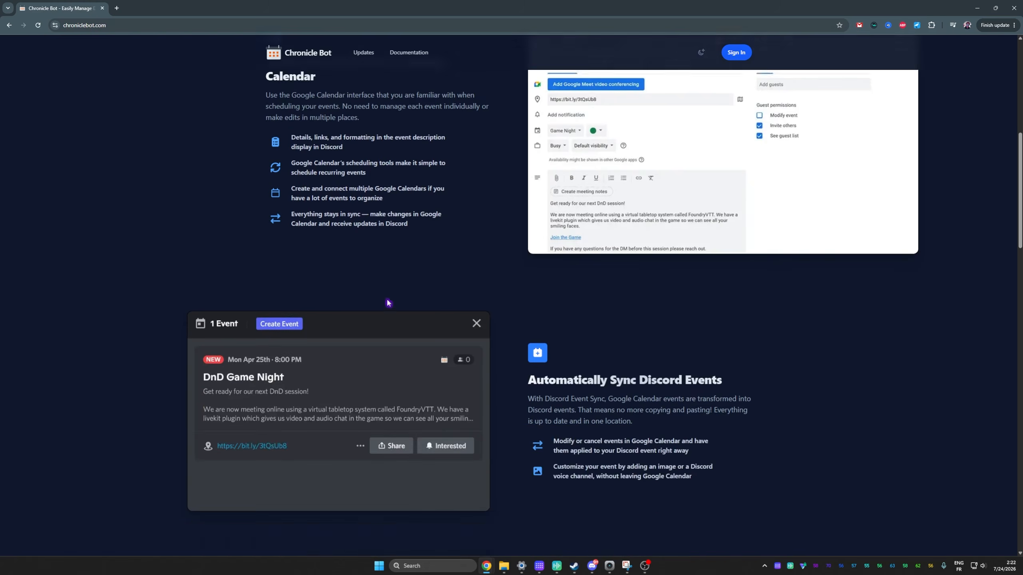
pyautogui.scroll(-7, 388, 302)
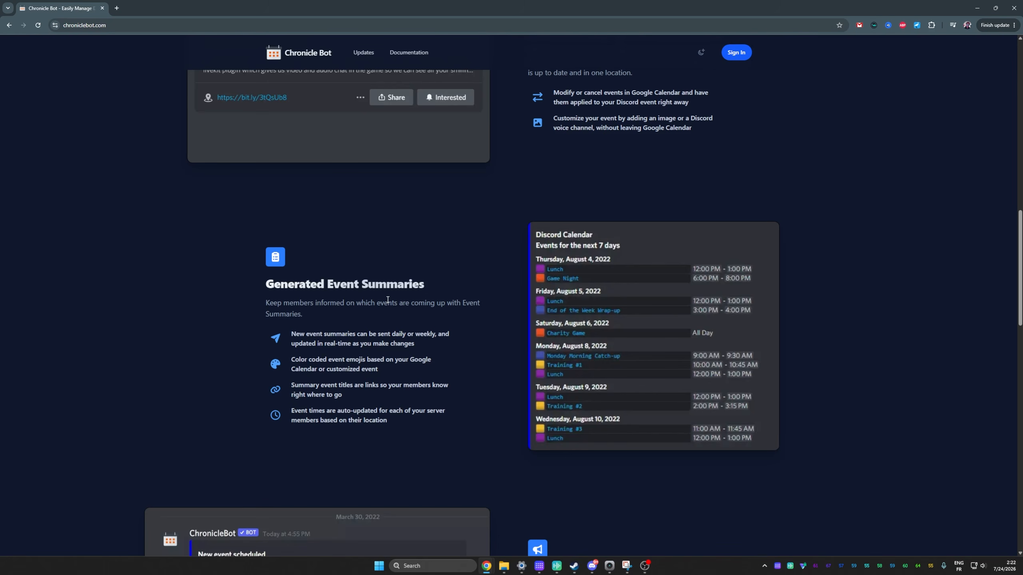
pyautogui.scroll(-7, 387, 300)
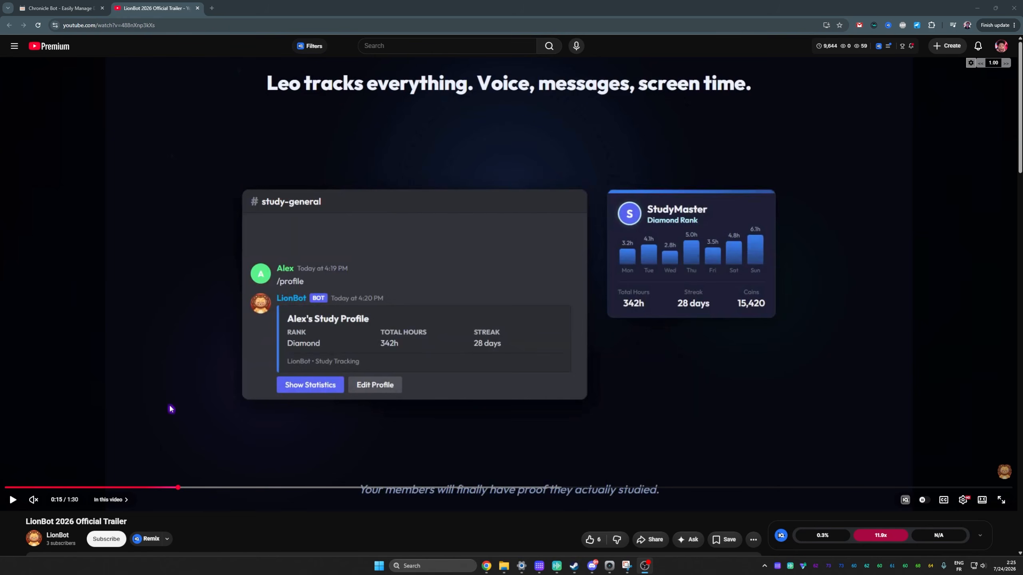
# Play the LionBot 2026 Official Trailer on YouTube and skip ahead to near its end.
pyautogui.click(153, 429)
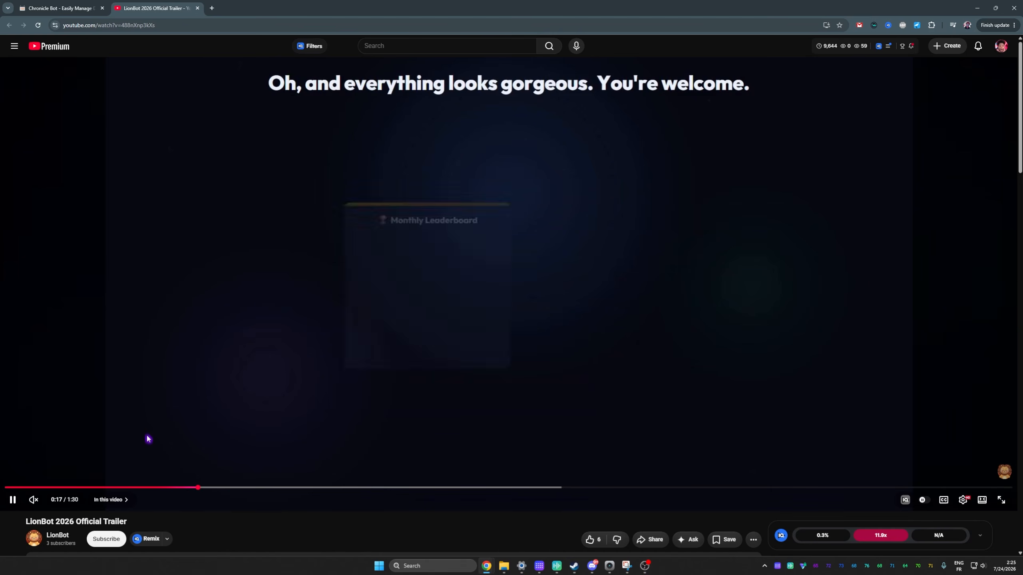
pyautogui.click(156, 442)
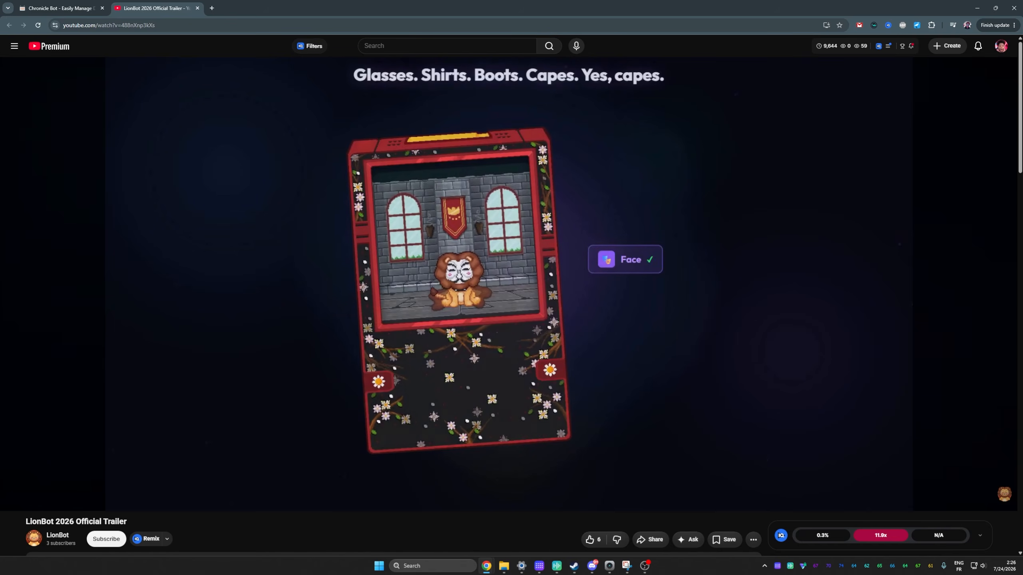
pyautogui.click(816, 488)
pyautogui.moveTo(816, 488); pyautogui.dragTo(966, 489)
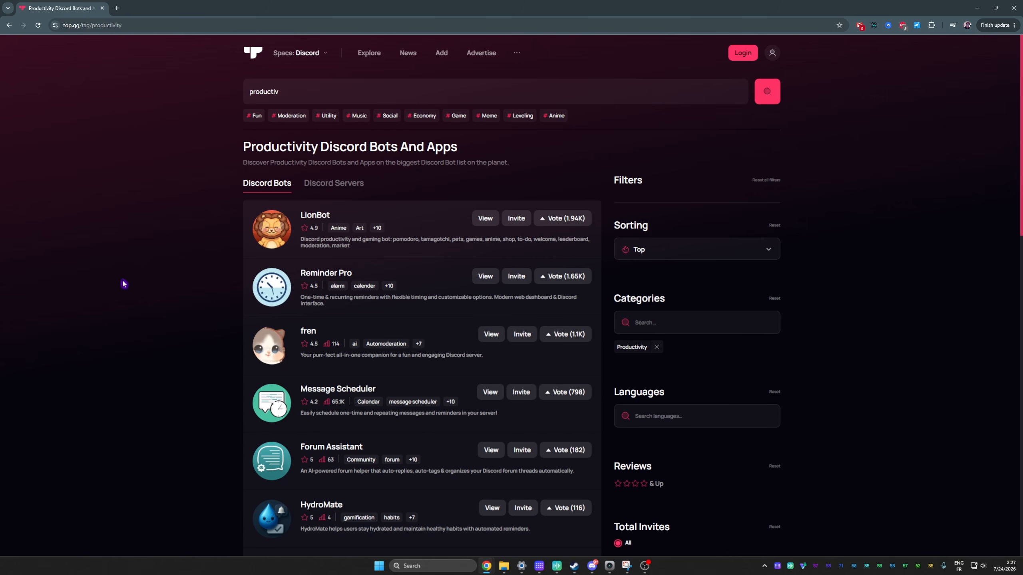
# Browse the list of Productivity Discord bots and apps on top.gg.
pyautogui.scroll(-3, 123, 284)
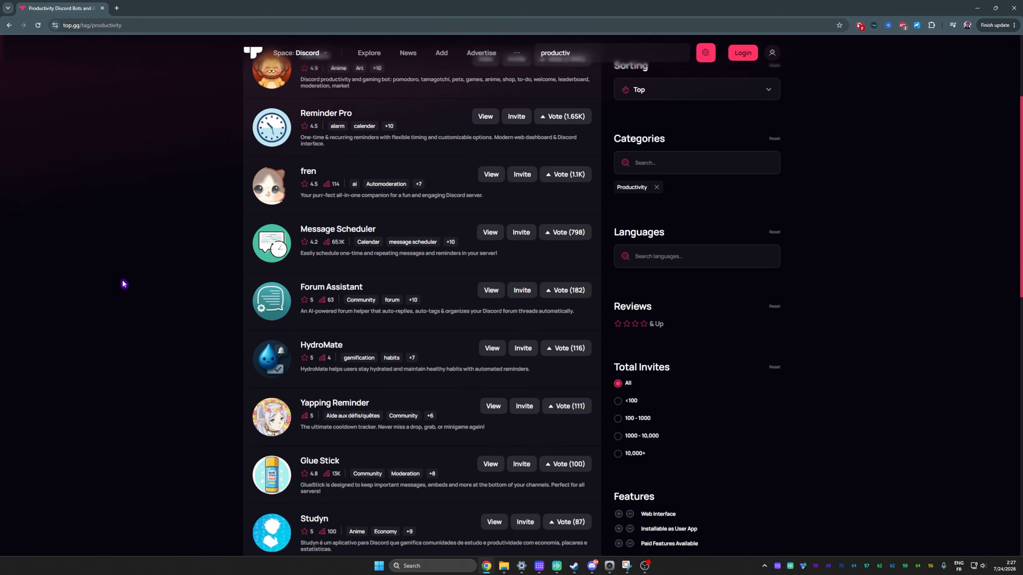
pyautogui.scroll(-2, 123, 284)
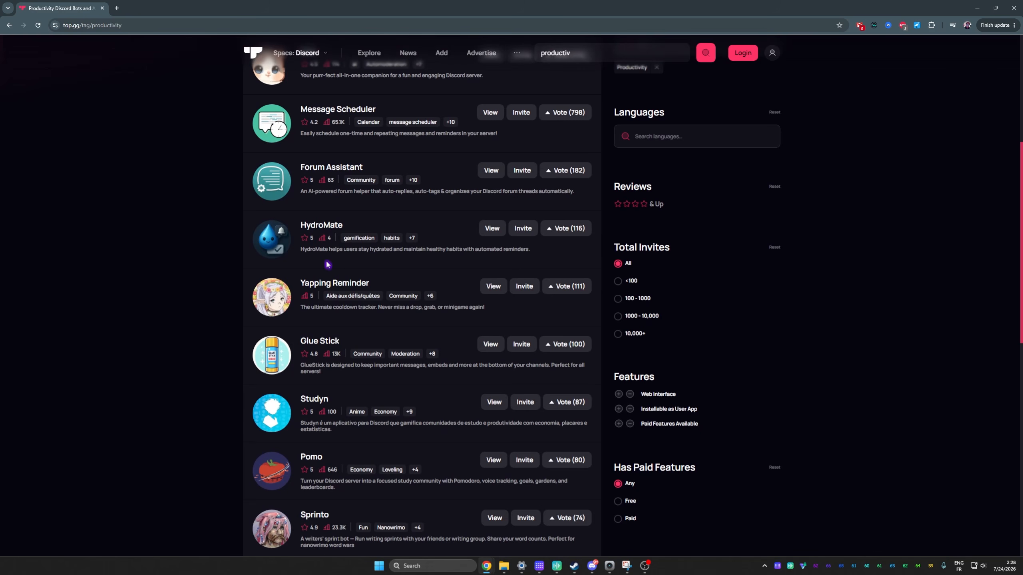
pyautogui.scroll(-15, 141, 198)
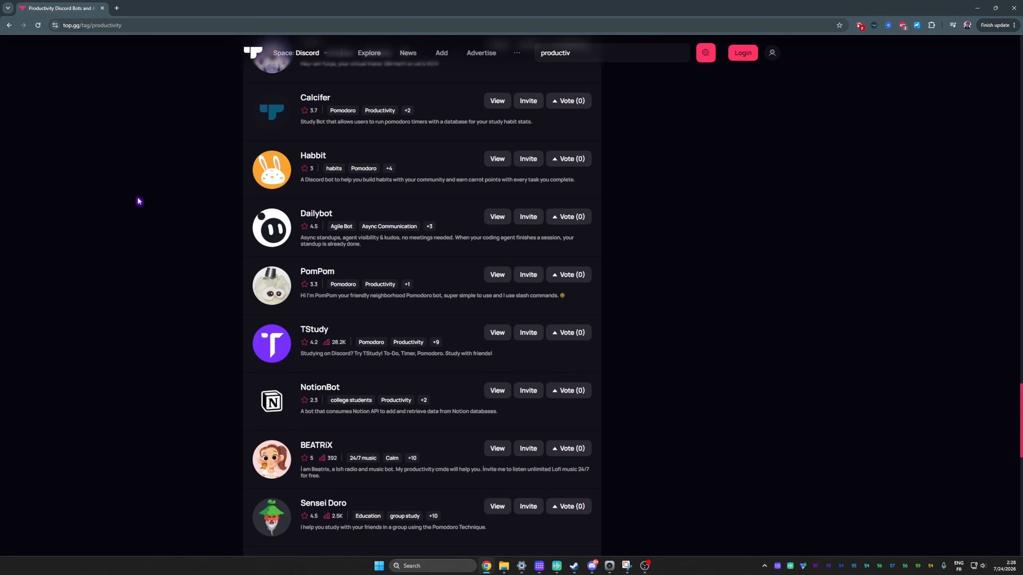
# Leave the bot list and read the FreeStuff bot's top.gg overview and getting-started instructions.
pyautogui.click(7, 26)
pyautogui.click(7, 26)
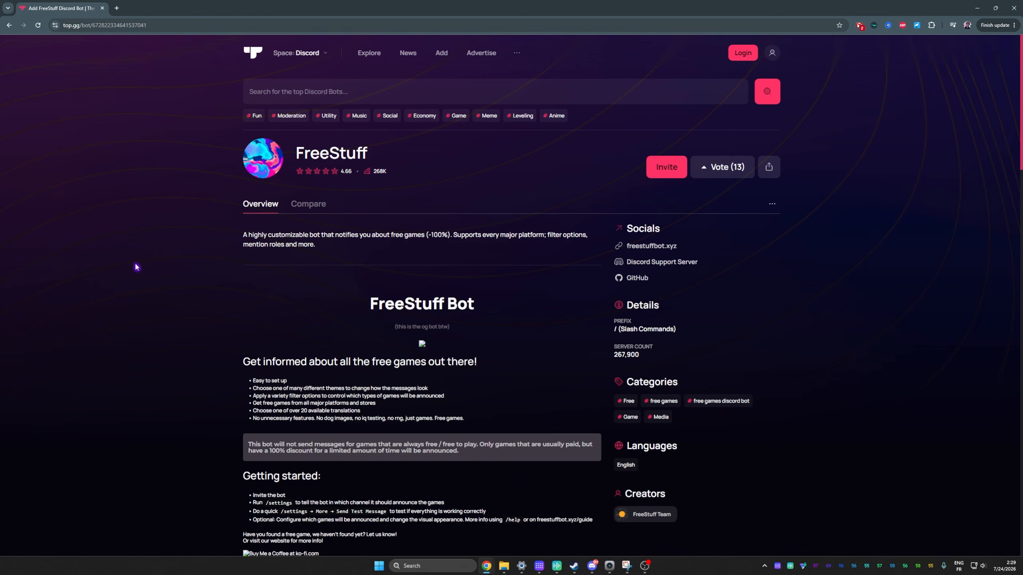
pyautogui.scroll(-5, 251, 286)
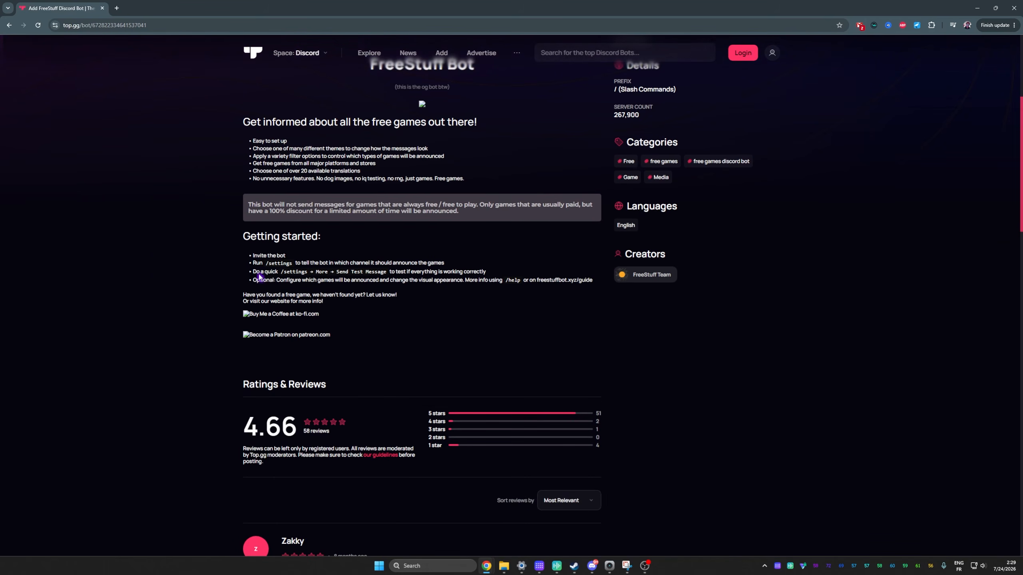
pyautogui.scroll(5, 259, 275)
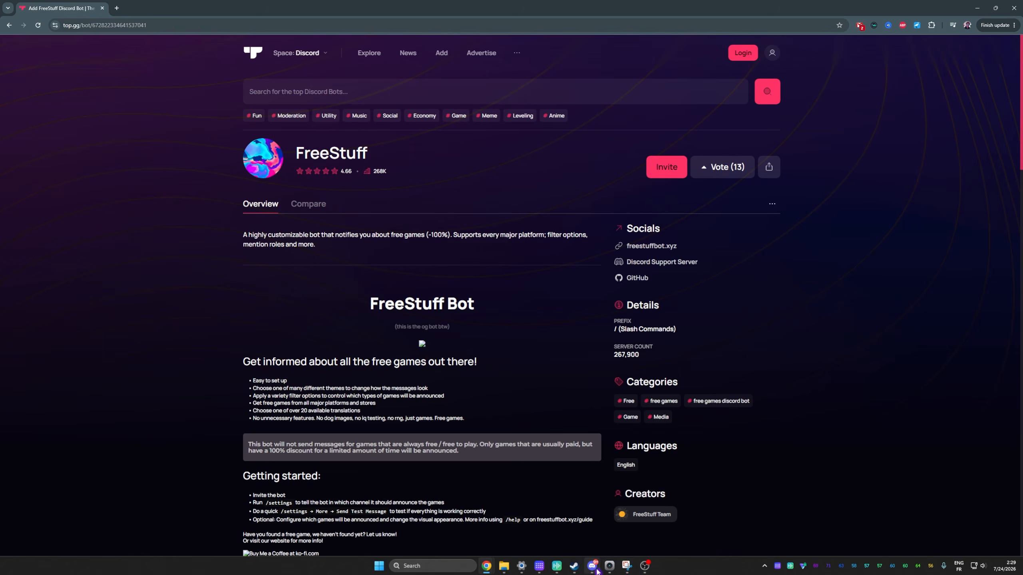
# Switch to Discord, open the Personal server and look through the FreeStuff bot's game announcements in the free channel.
pyautogui.click(593, 566)
pyautogui.click(14, 66)
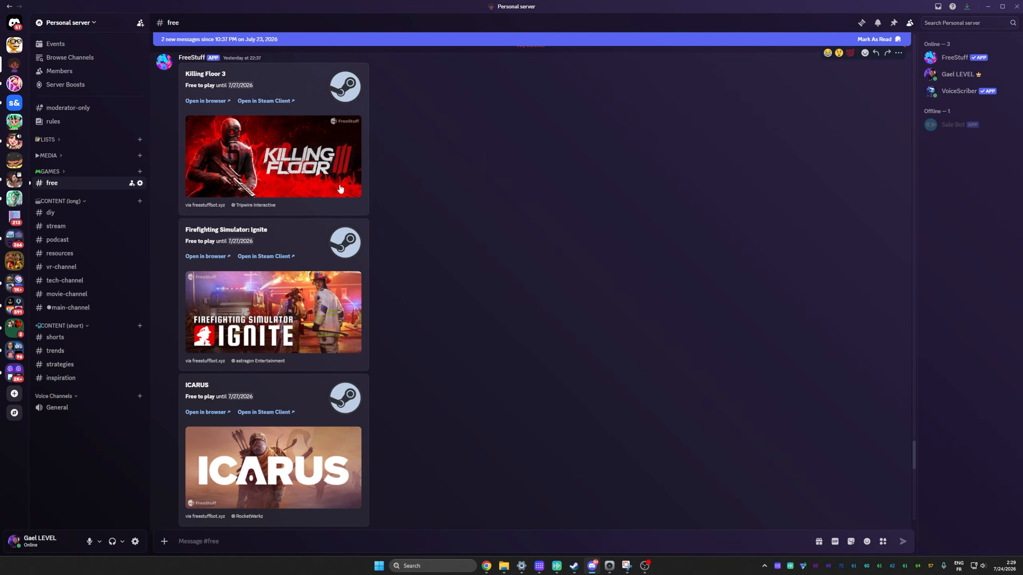
pyautogui.scroll(-3, 410, 383)
pyautogui.scroll(-10, 411, 371)
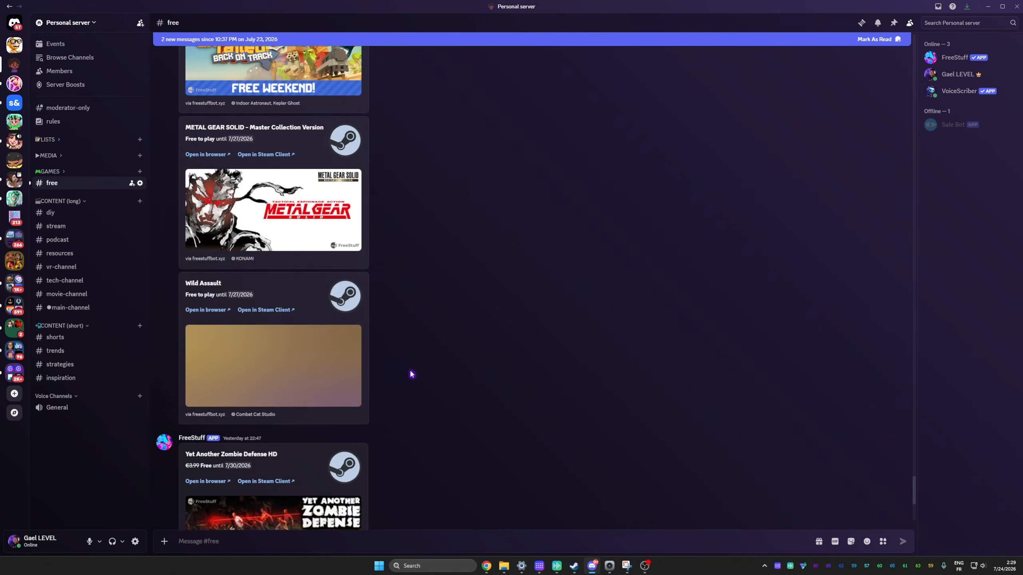
# Look back through the older FreeStuff game giveaway posts in the free channel, down to early July 2026.
pyautogui.scroll(5, 411, 375)
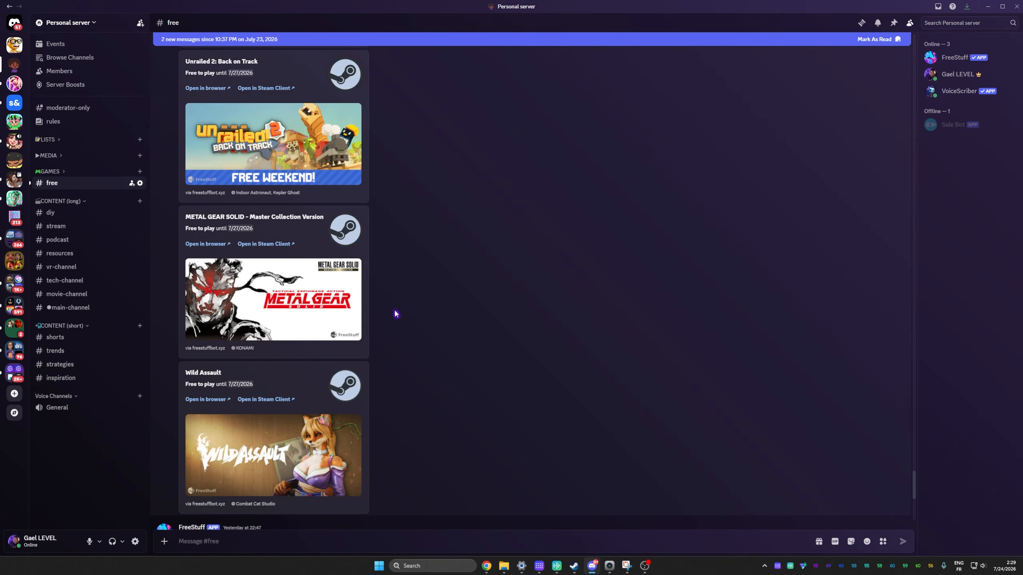
pyautogui.scroll(-7, 400, 363)
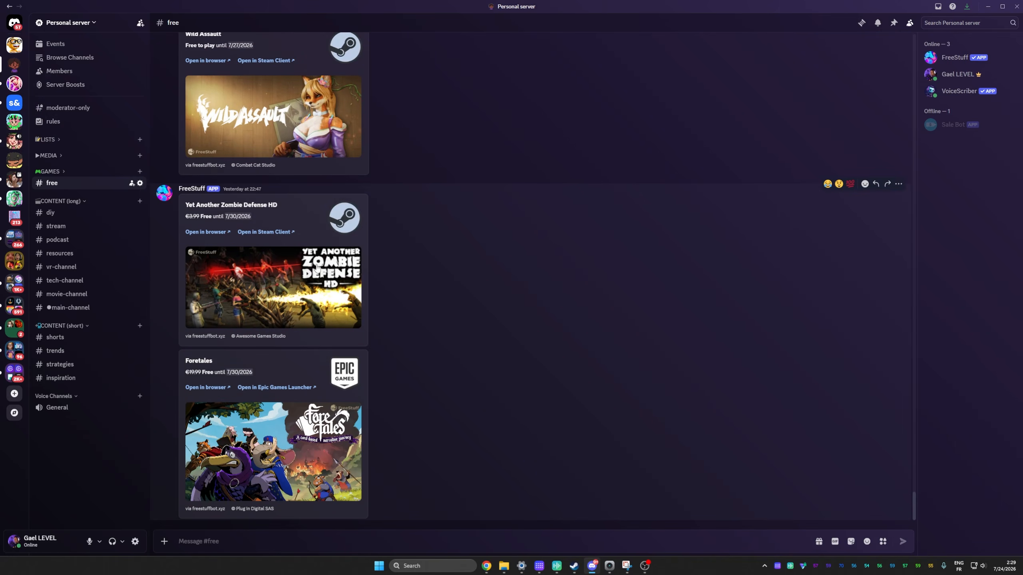
pyautogui.scroll(15, 362, 379)
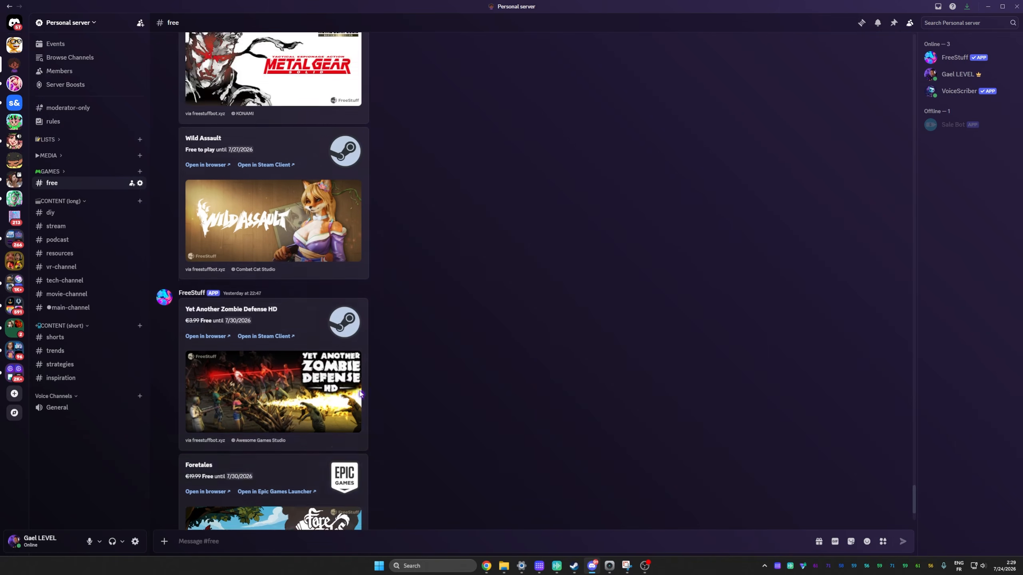
pyautogui.scroll(10, 343, 349)
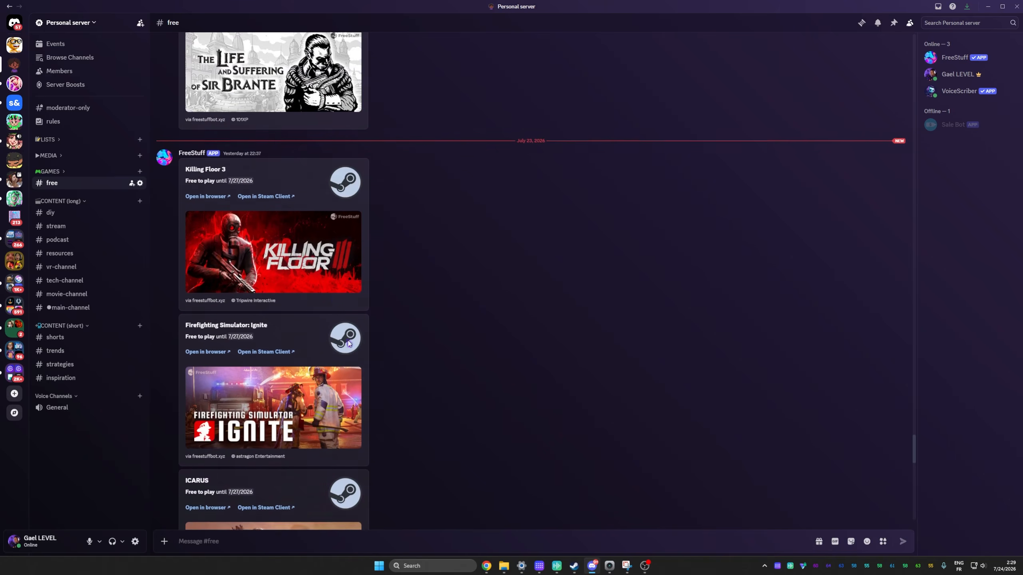
pyautogui.scroll(15, 280, 355)
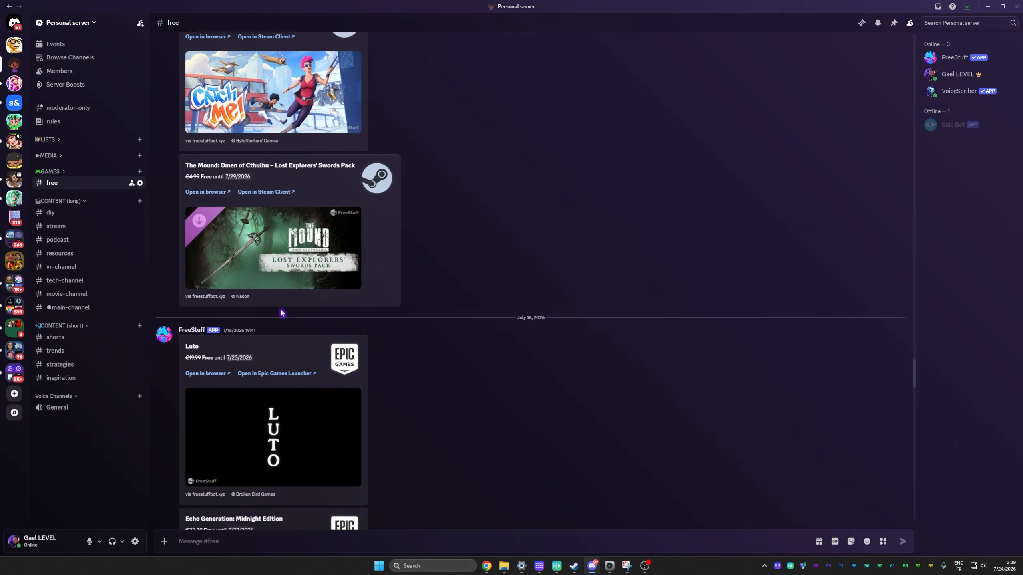
pyautogui.scroll(15, 274, 314)
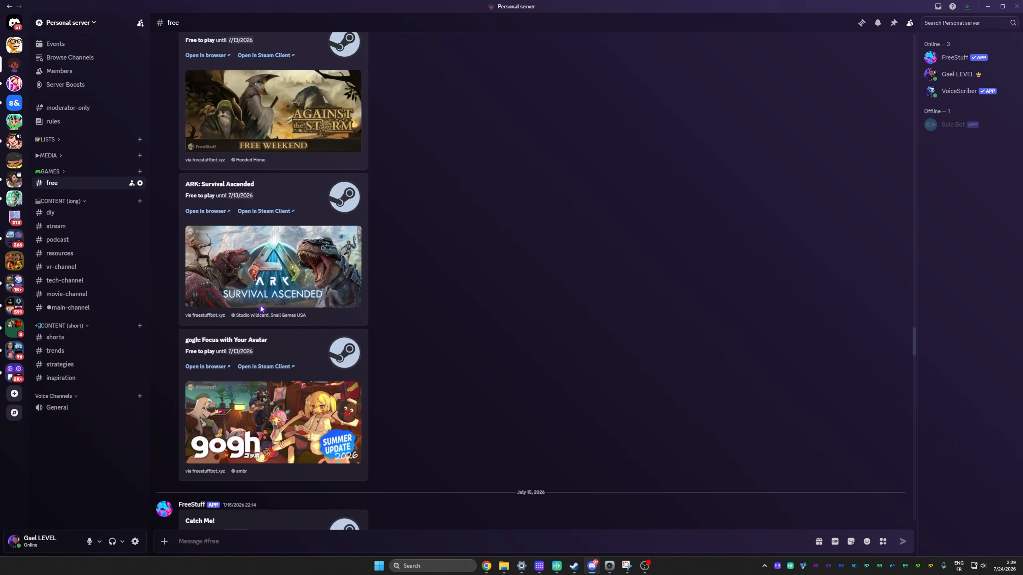
pyautogui.scroll(15, 262, 309)
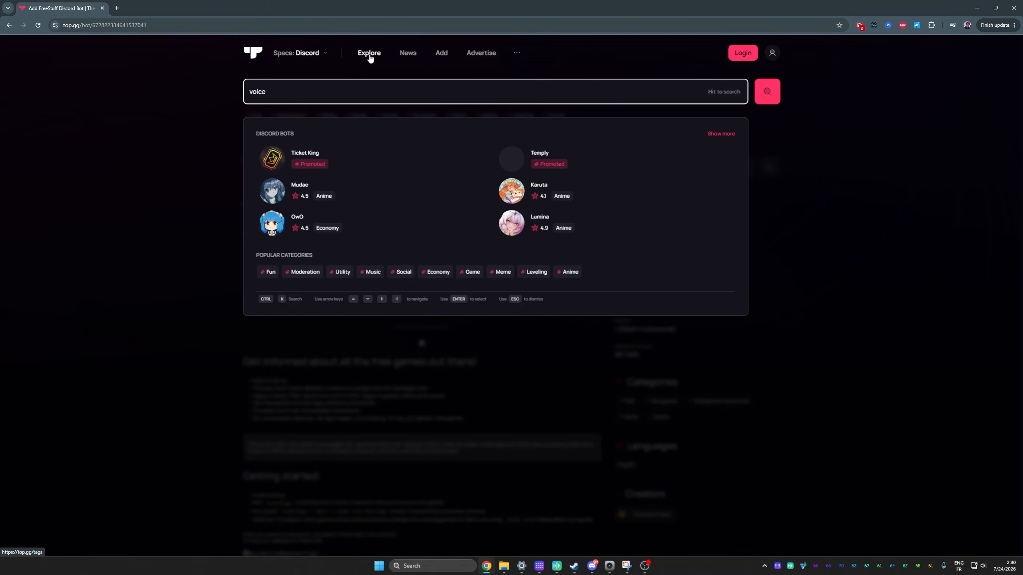
# Switch to the browser, search top.gg for "voicescriber" and open the VoiceScriber bot's page.
pyautogui.write('sc')
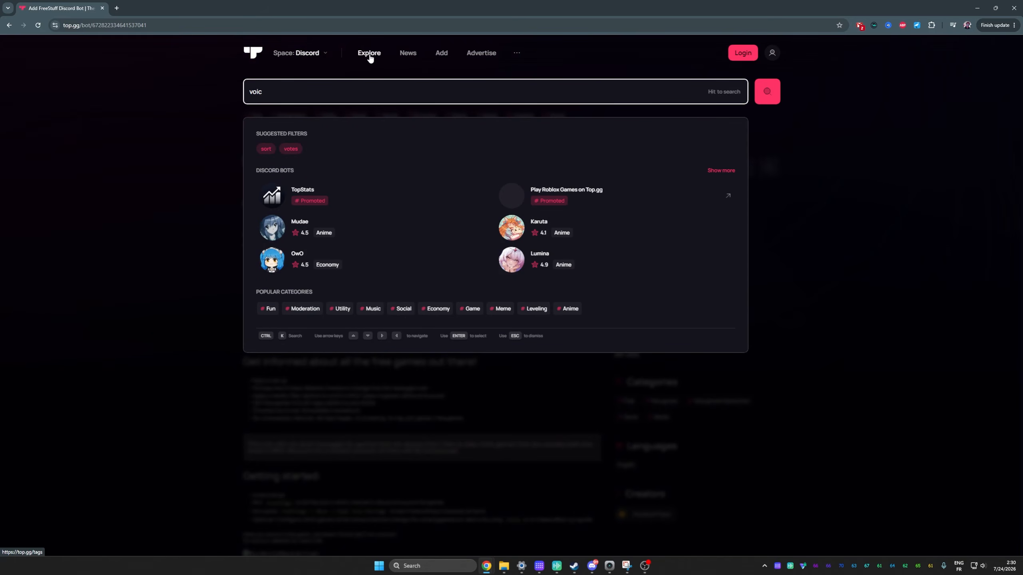
pyautogui.write('riber')
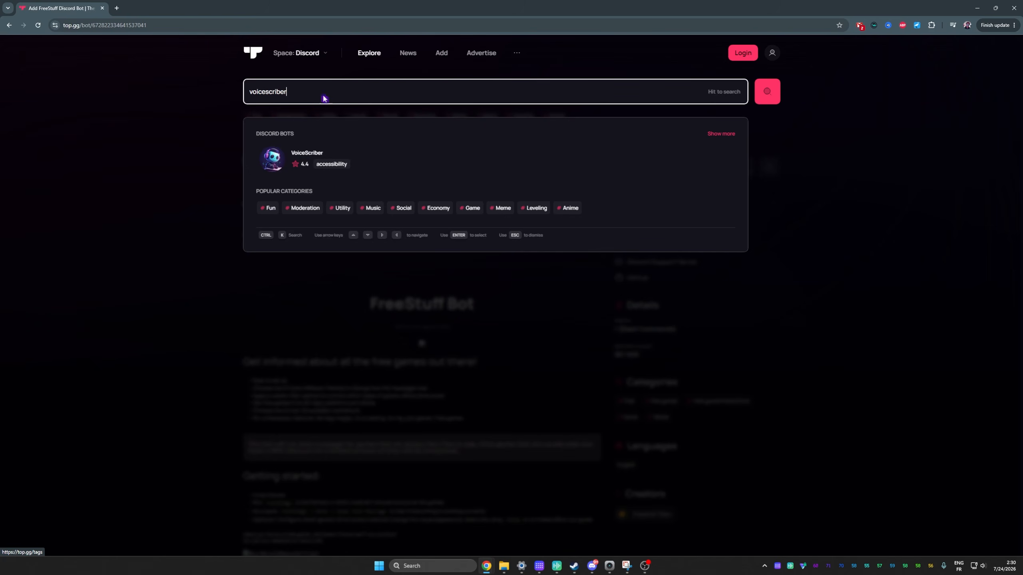
pyautogui.click(297, 172)
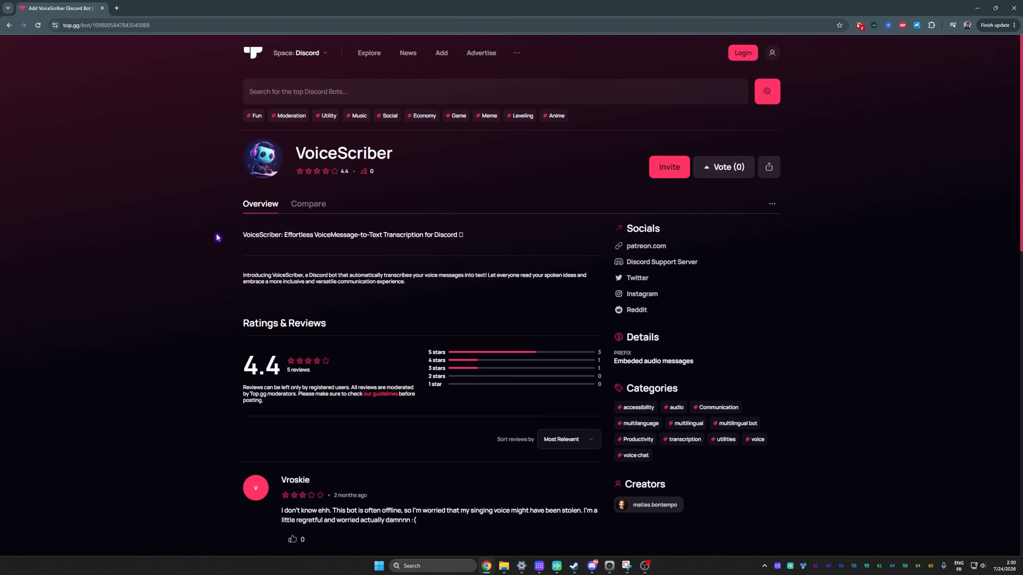
# Read the VoiceScriber bot's overview, ratings and user reviews.
pyautogui.scroll(-2, 217, 238)
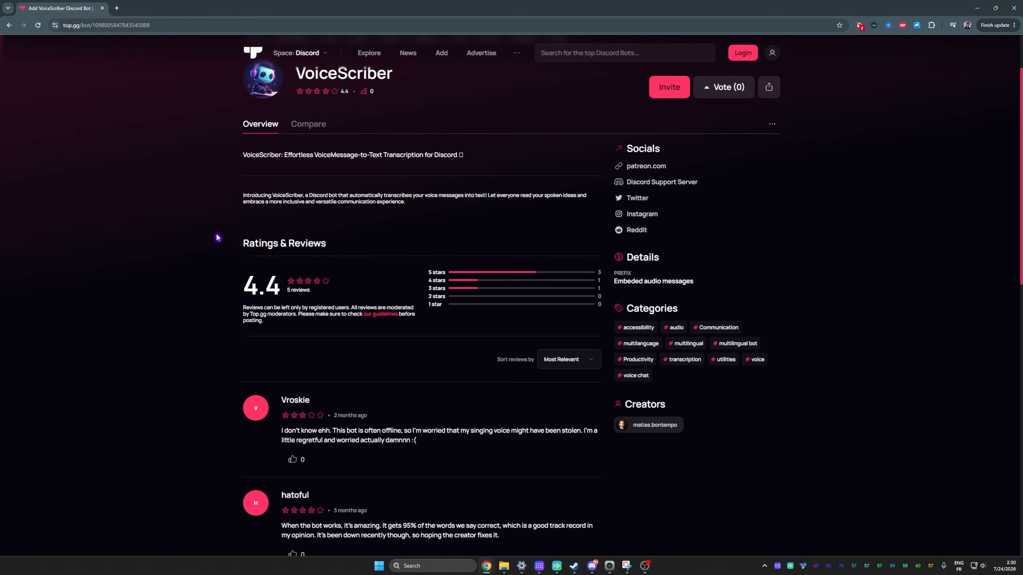
pyautogui.scroll(-3, 218, 237)
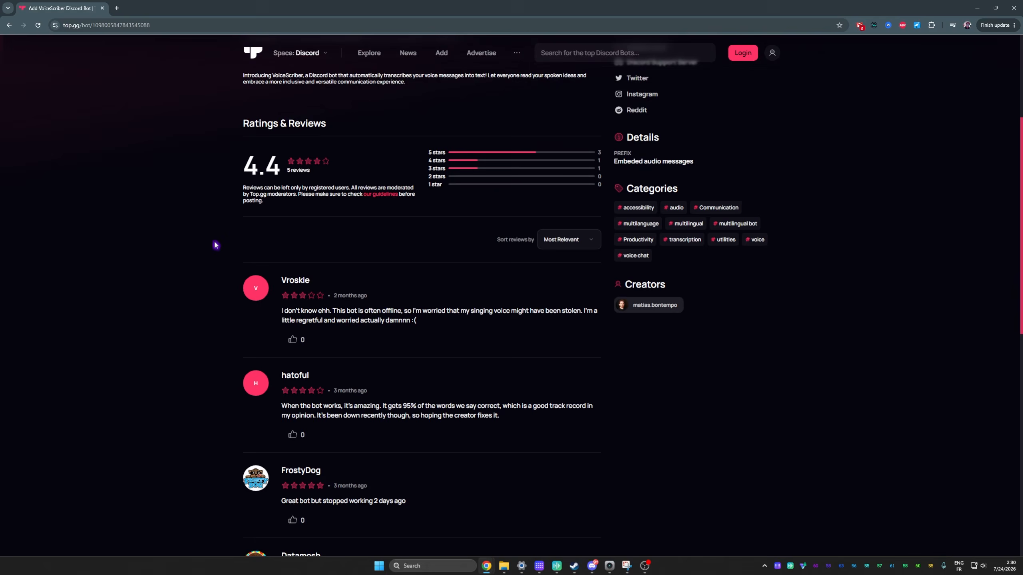
pyautogui.scroll(5, 216, 245)
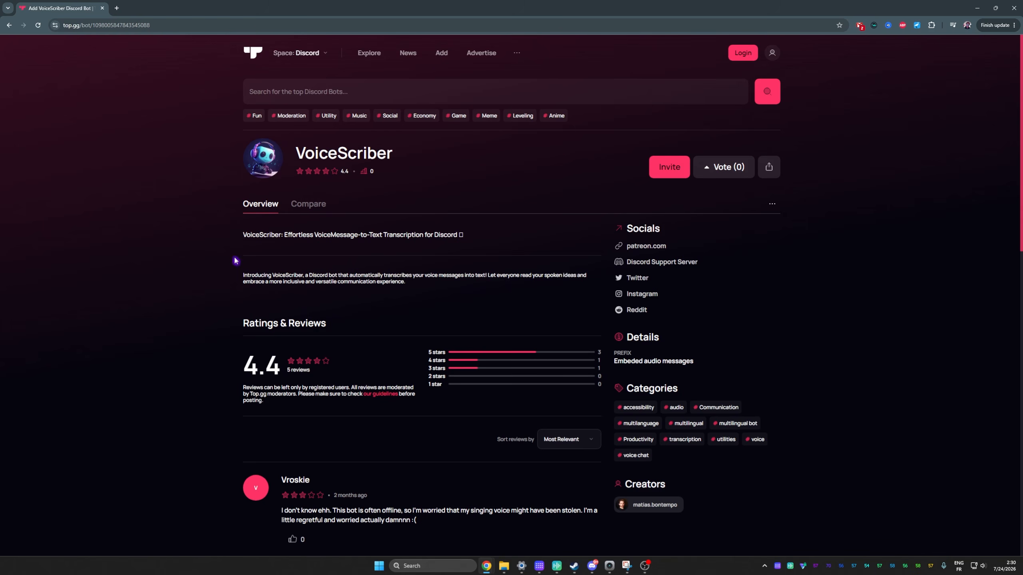
pyautogui.scroll(-5, 310, 293)
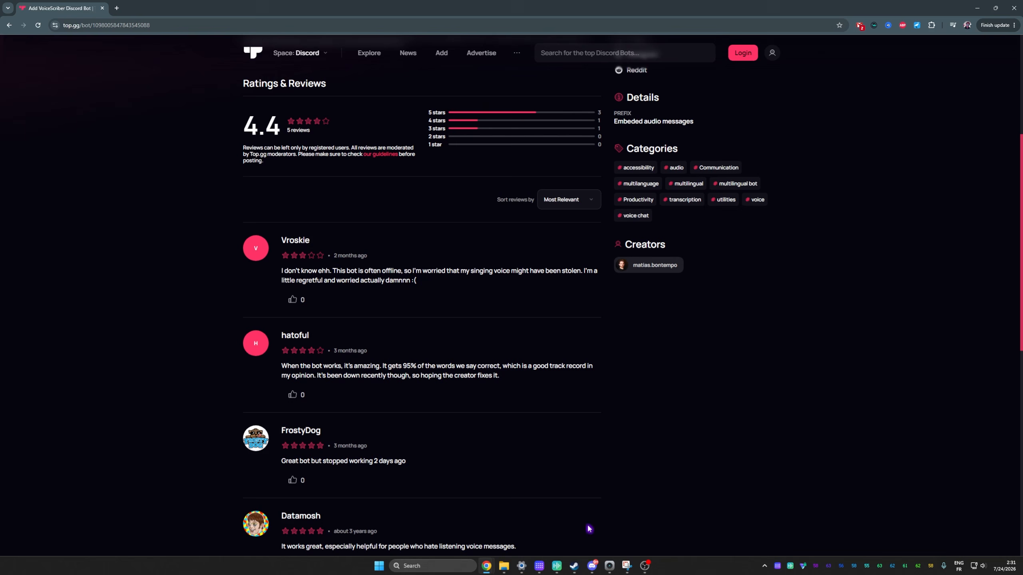
# Switch to Discord, open the shorts channel and examine VoiceScriber's voice message transcriptions and robot reaction.
pyautogui.click(592, 566)
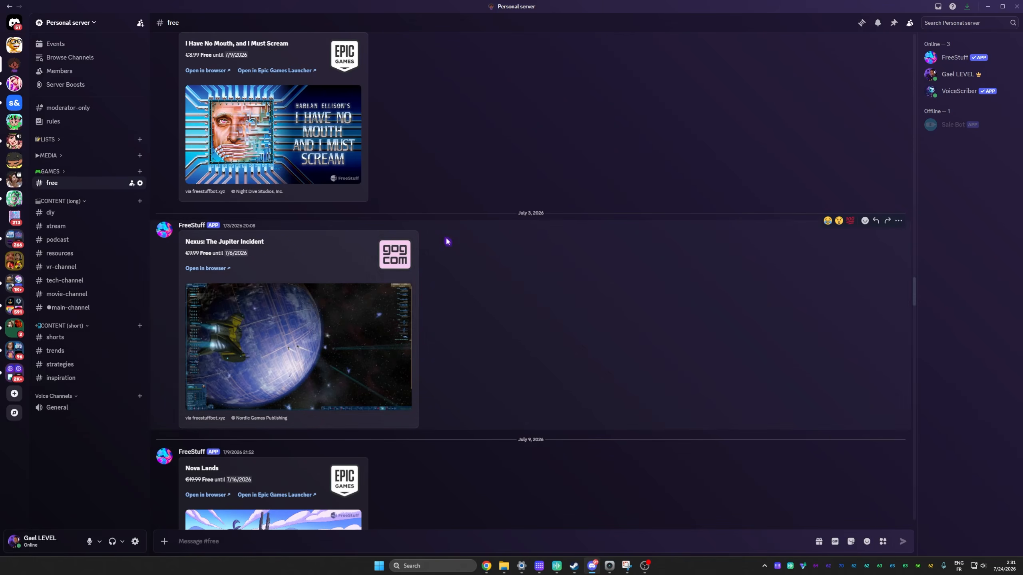
pyautogui.click(961, 23)
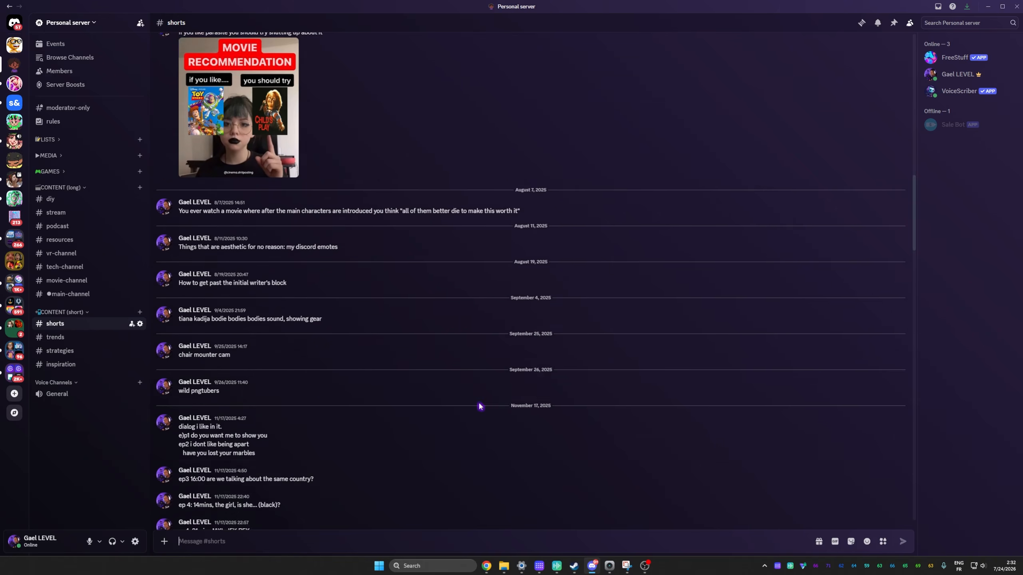
pyautogui.scroll(-7, 479, 406)
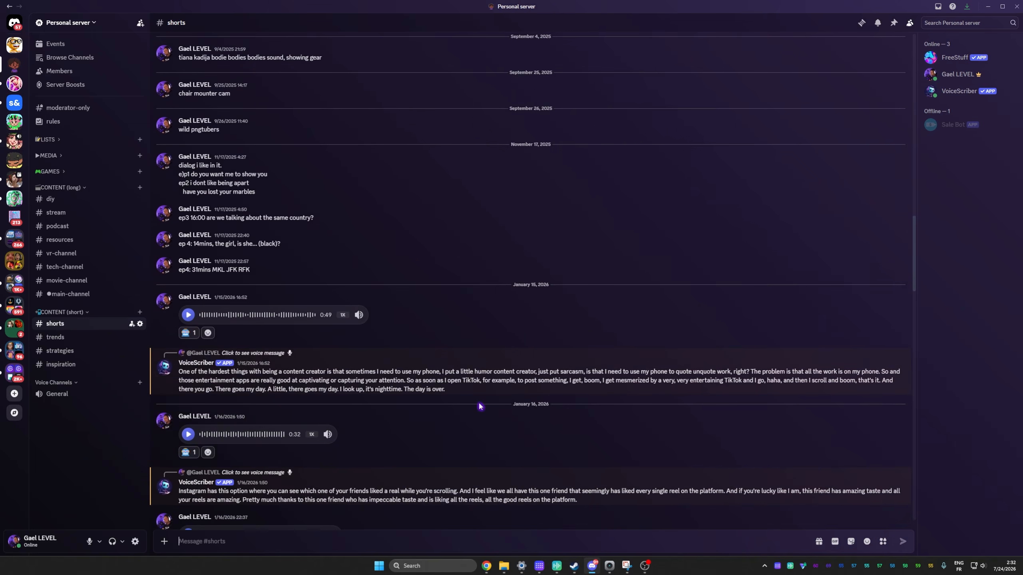
pyautogui.scroll(-4, 479, 406)
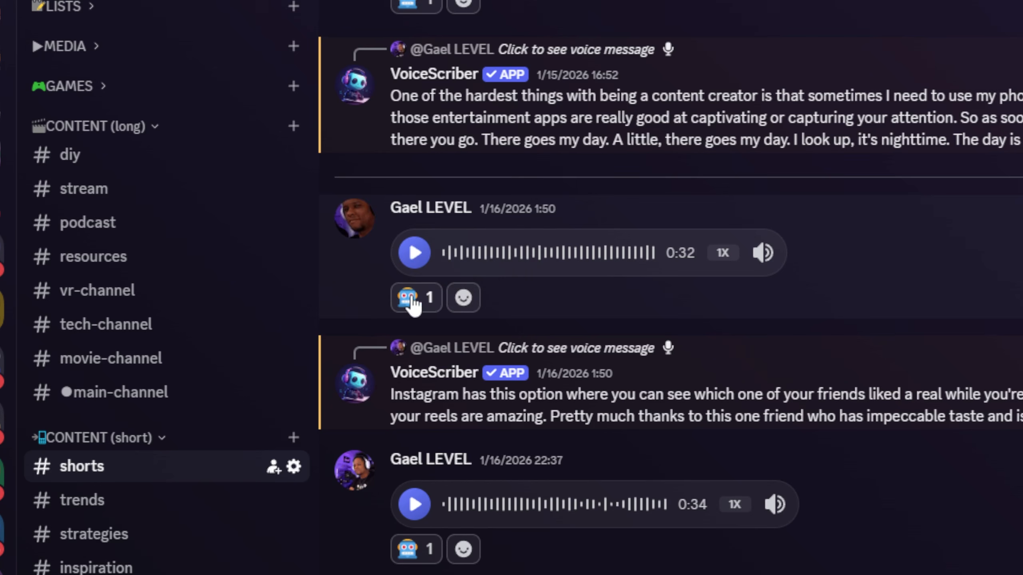
pyautogui.moveTo(424, 304)
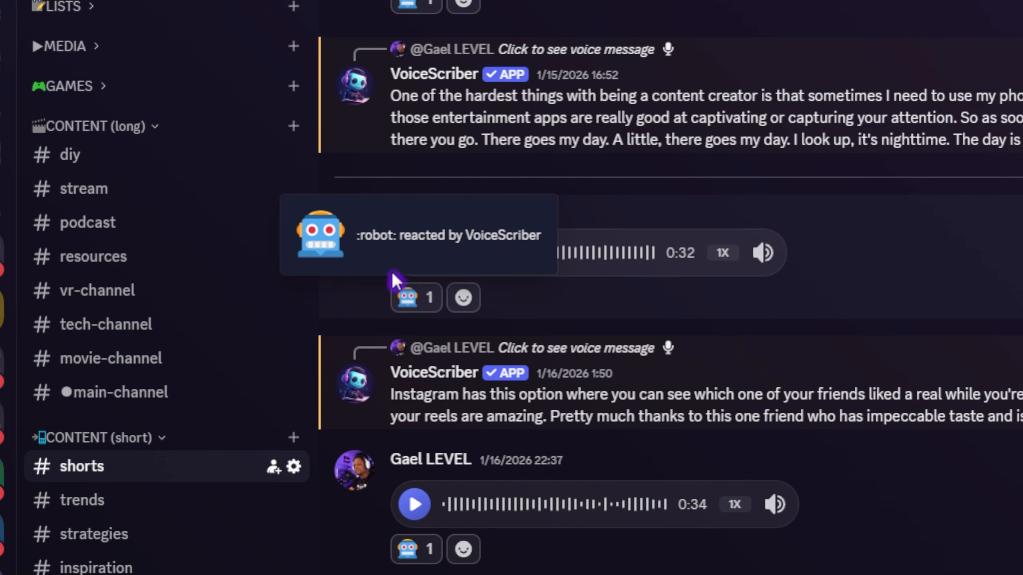